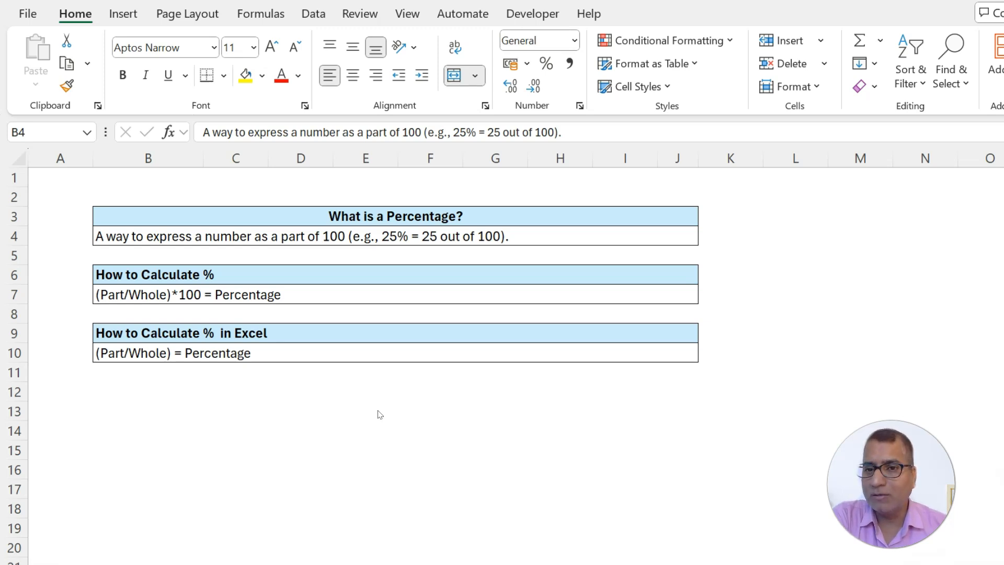
Step: Review the percentage definition and formula, followed by the Ordered and Delivered columns of the item table, including its non-numeric entries
{"action": "left_click", "coordinate": [438, 237]}
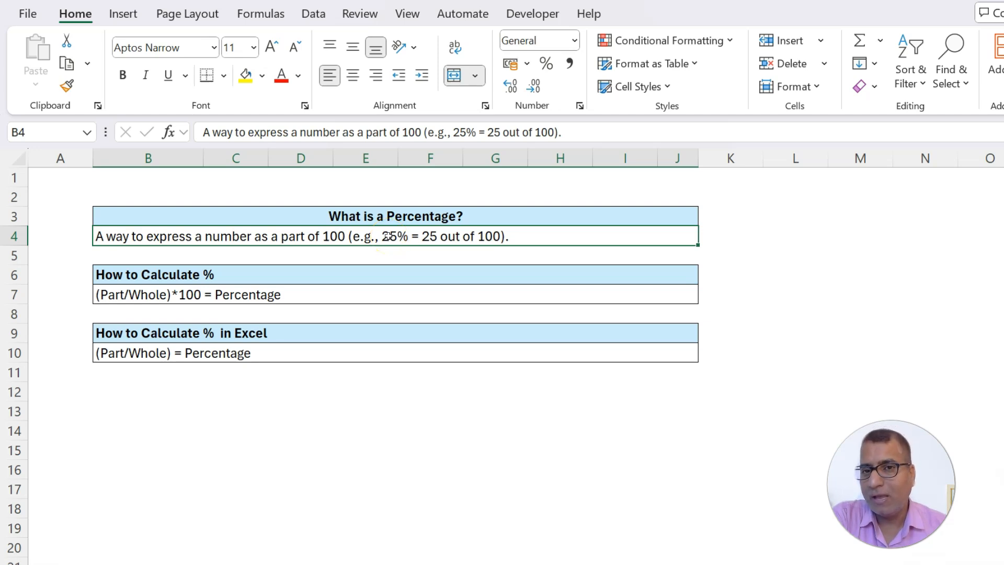
{"action": "left_click", "coordinate": [208, 287]}
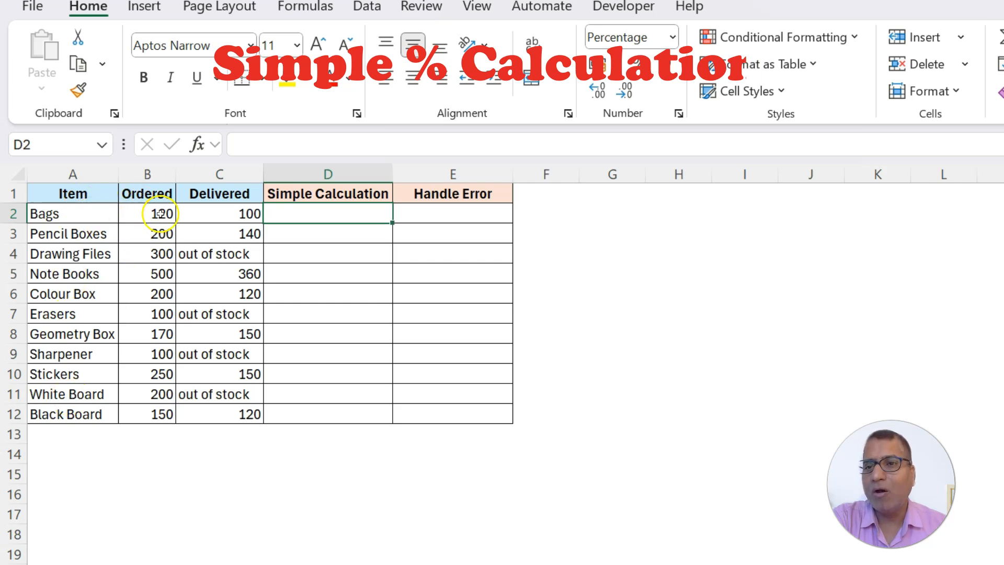
{"action": "left_click", "coordinate": [223, 256]}
{"action": "left_click", "coordinate": [215, 314]}
{"action": "left_click", "coordinate": [212, 354]}
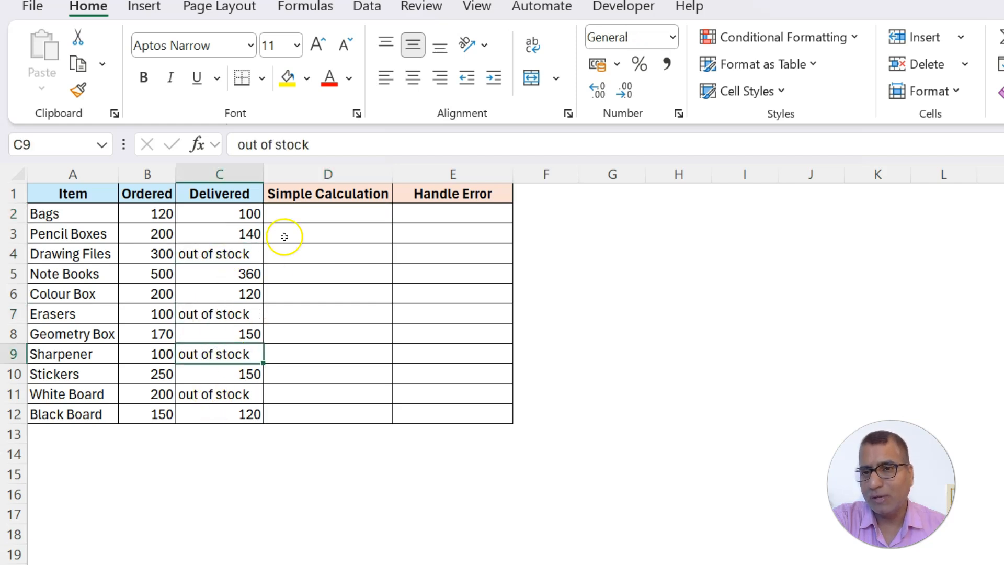
{"action": "left_click", "coordinate": [306, 213]}
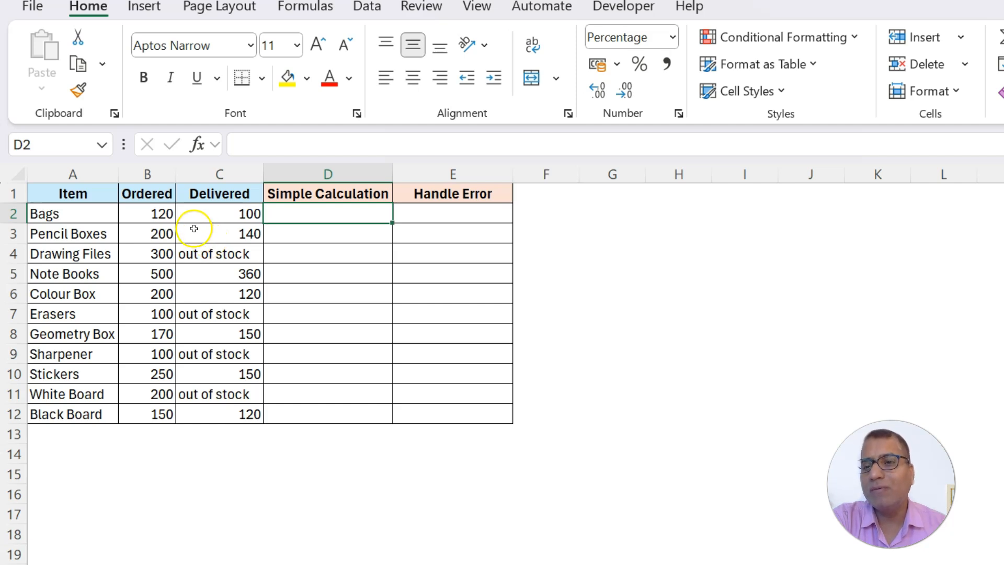
{"action": "left_click", "coordinate": [152, 172]}
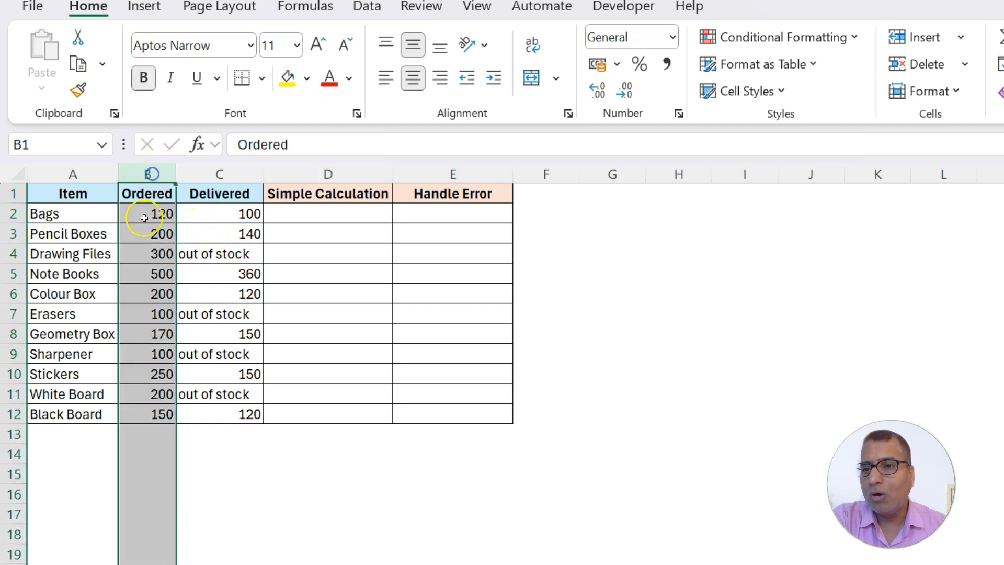
{"action": "left_click", "coordinate": [239, 173]}
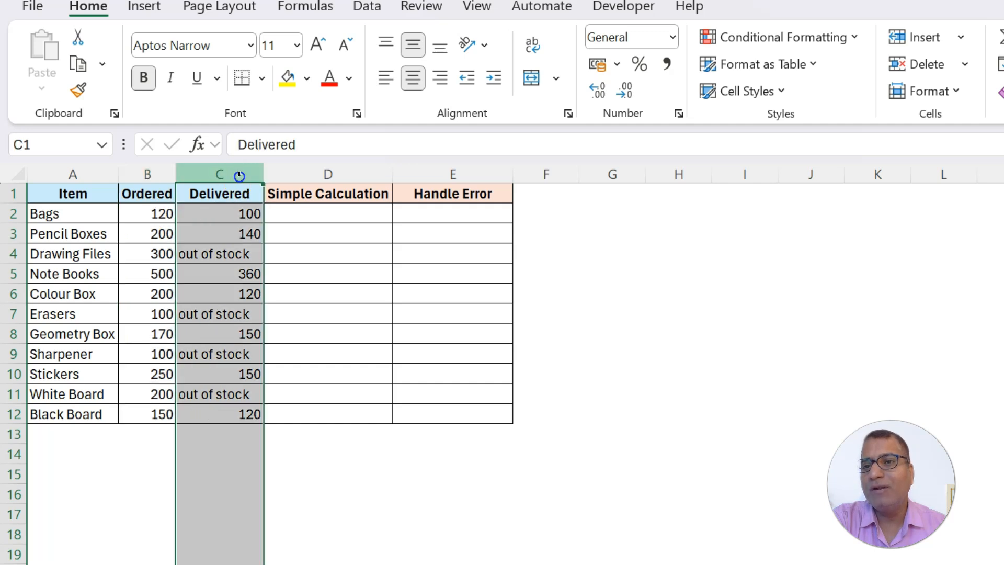
Step: Calculate the delivered percentage for Bags in D2 with the formula =C2/B2
{"action": "left_click", "coordinate": [309, 215]}
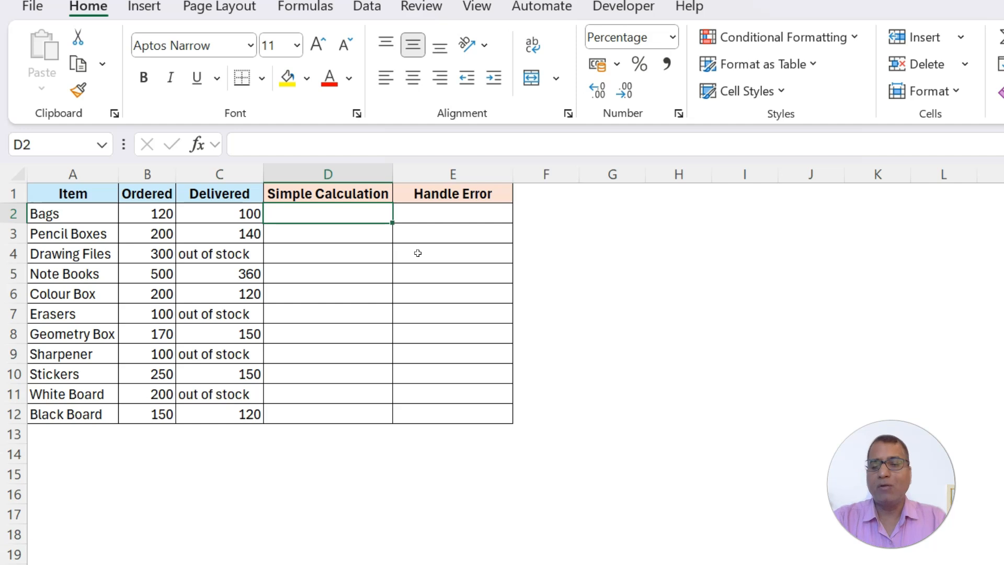
{"action": "type", "text": "="}
{"action": "key", "text": "Left"}
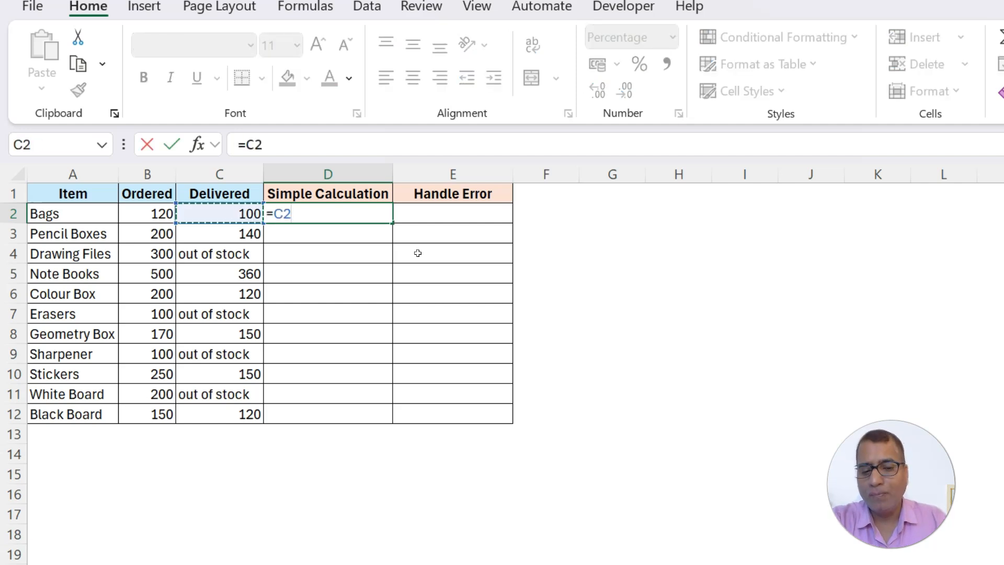
{"action": "type", "text": "/"}
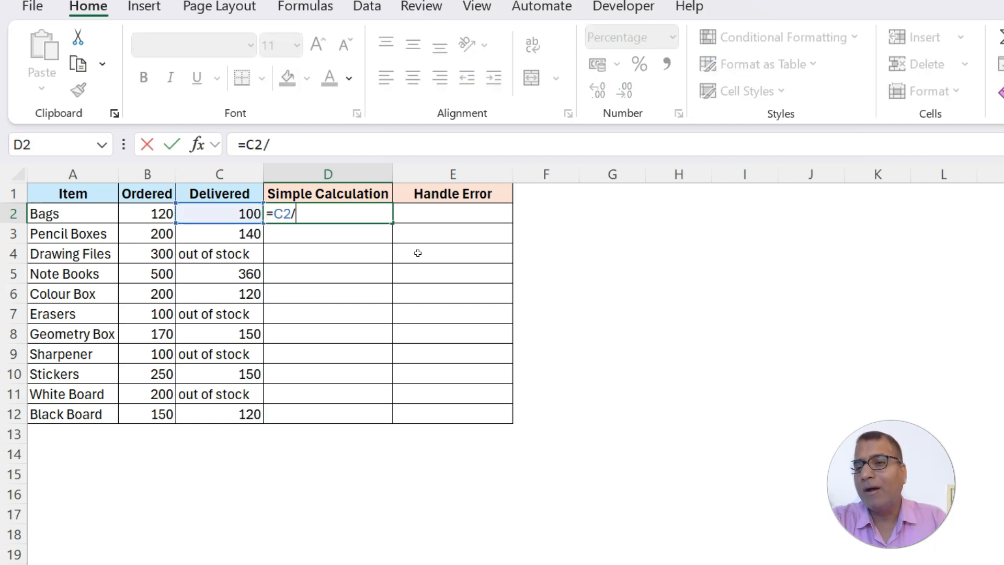
{"action": "key", "text": "Left"}
{"action": "key", "text": "Left"}
{"action": "key", "text": "Return"}
{"action": "key", "text": "Up"}
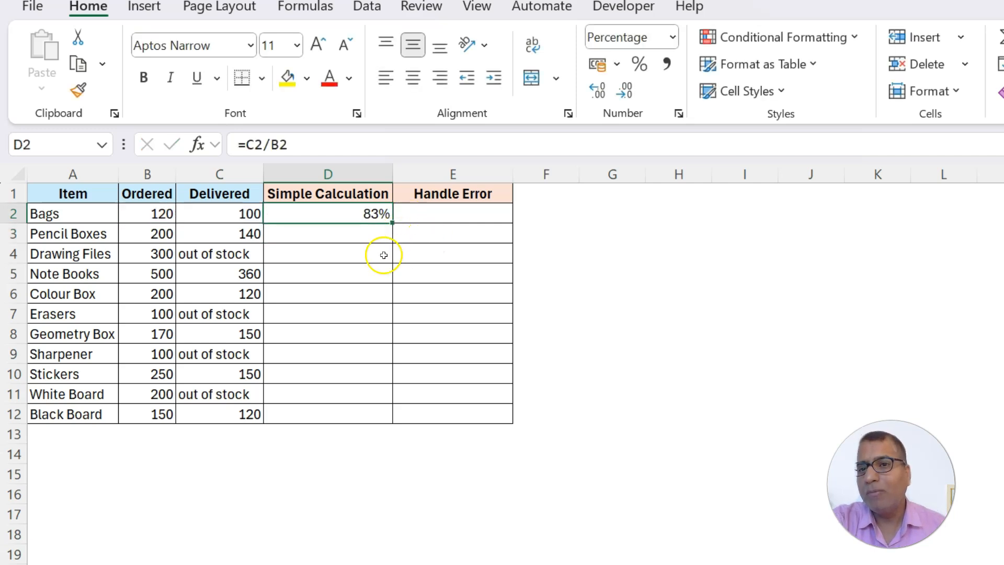
Step: Set the number format of the Bags result in D2 to General
{"action": "left_click", "coordinate": [672, 36]}
{"action": "left_click", "coordinate": [655, 63]}
{"action": "left_click", "coordinate": [371, 311]}
{"action": "left_click", "coordinate": [344, 213]}
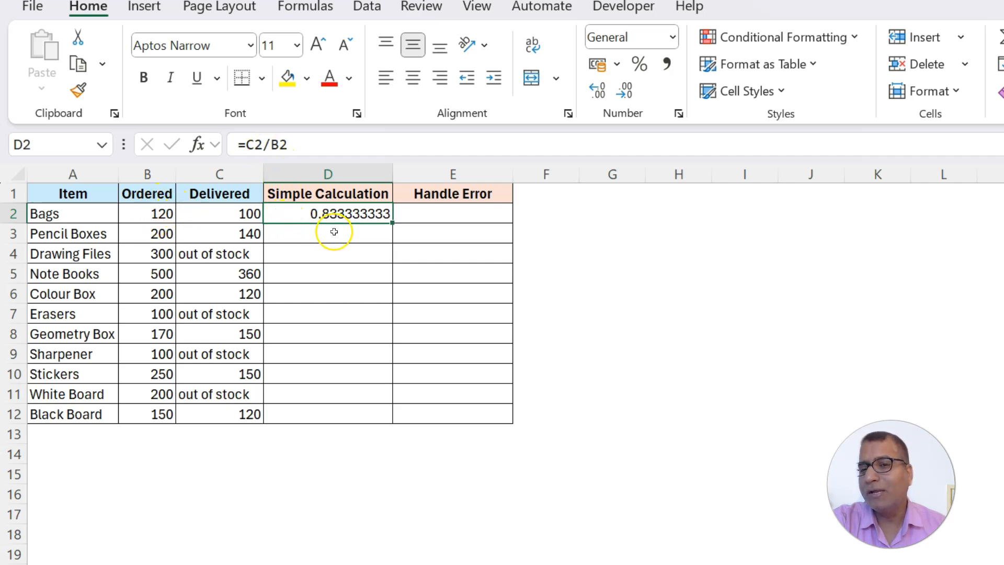
Step: Fill the D2 formula down through D12 and format the Simple Calculation results as percentages without decimals
{"action": "left_click_drag", "start_coordinate": [392, 222], "coordinate": [392, 420]}
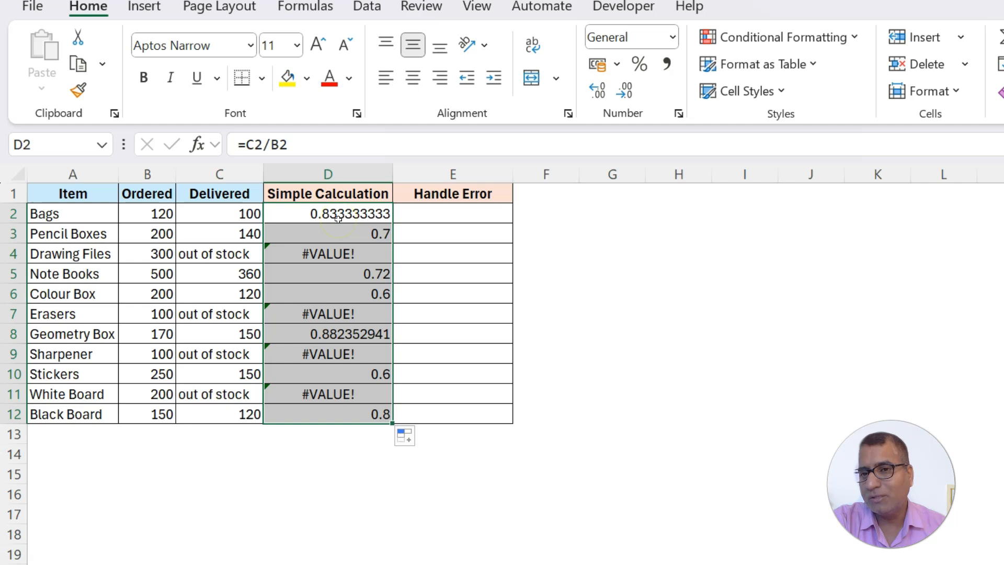
{"action": "left_click", "coordinate": [673, 38]}
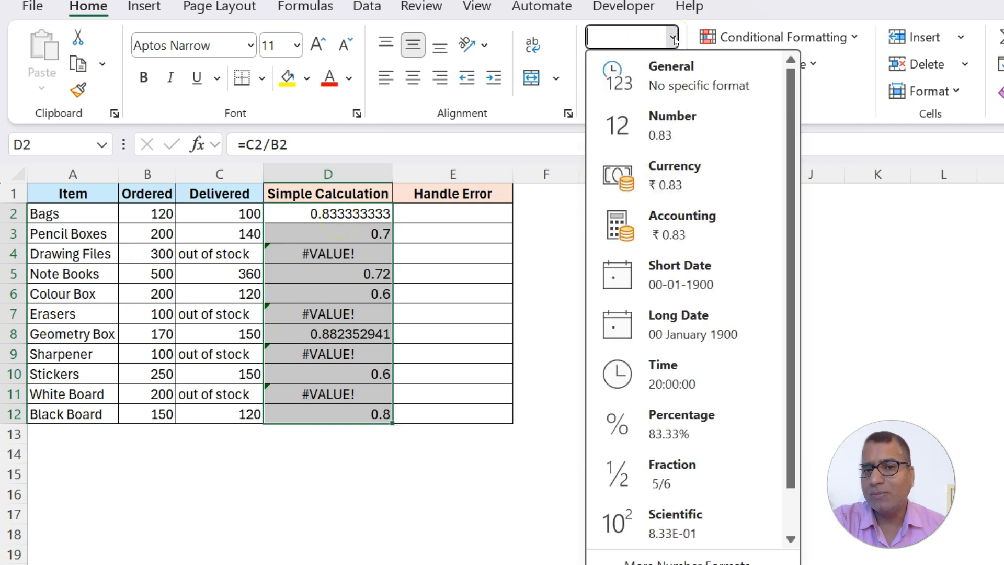
{"action": "left_click", "coordinate": [669, 426]}
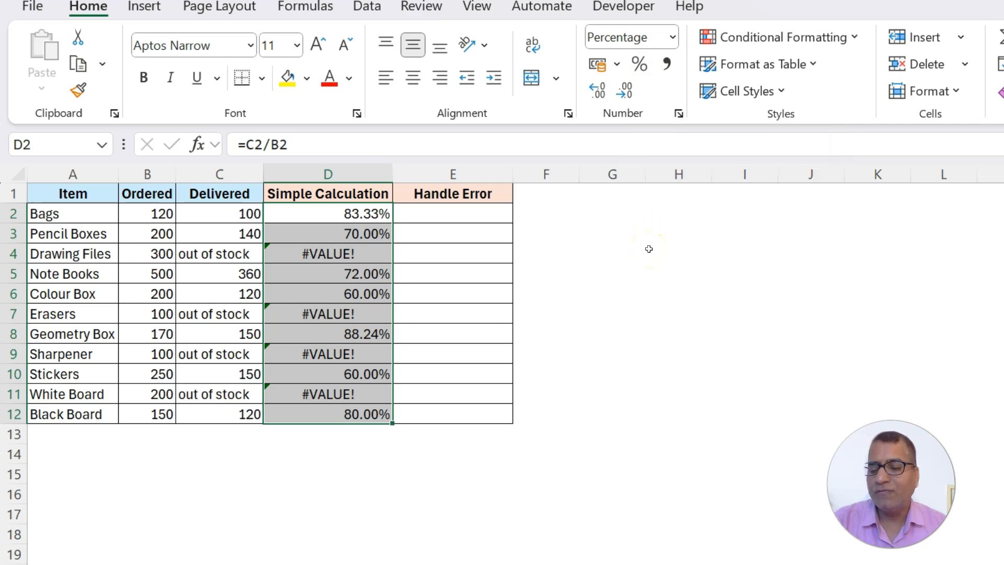
{"action": "key", "text": "ctrl+shift+5"}
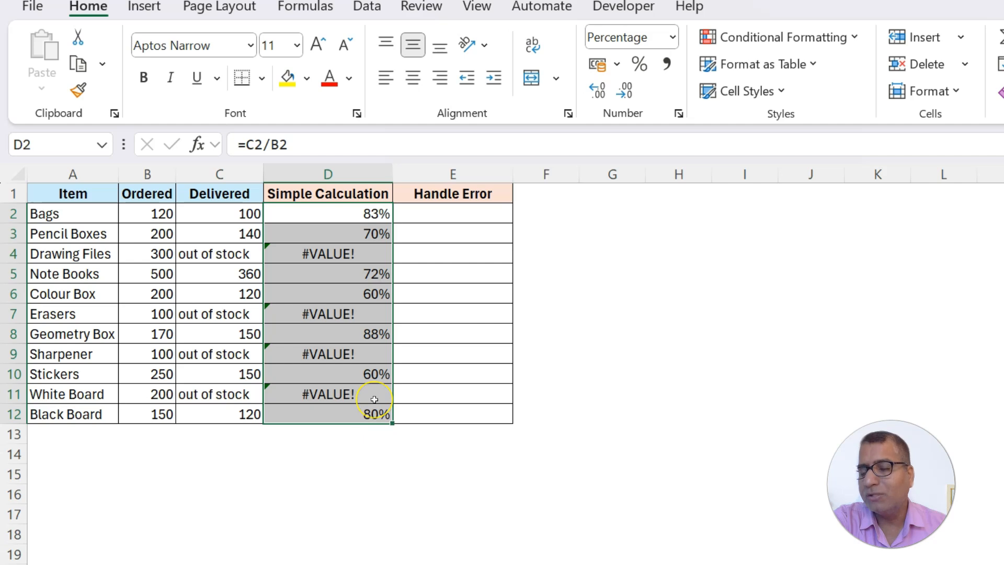
Step: Compare the Bags and Drawing Files formulas and inspect the Ordered and Delivered values behind the #VALUE! results
{"action": "left_click", "coordinate": [348, 214]}
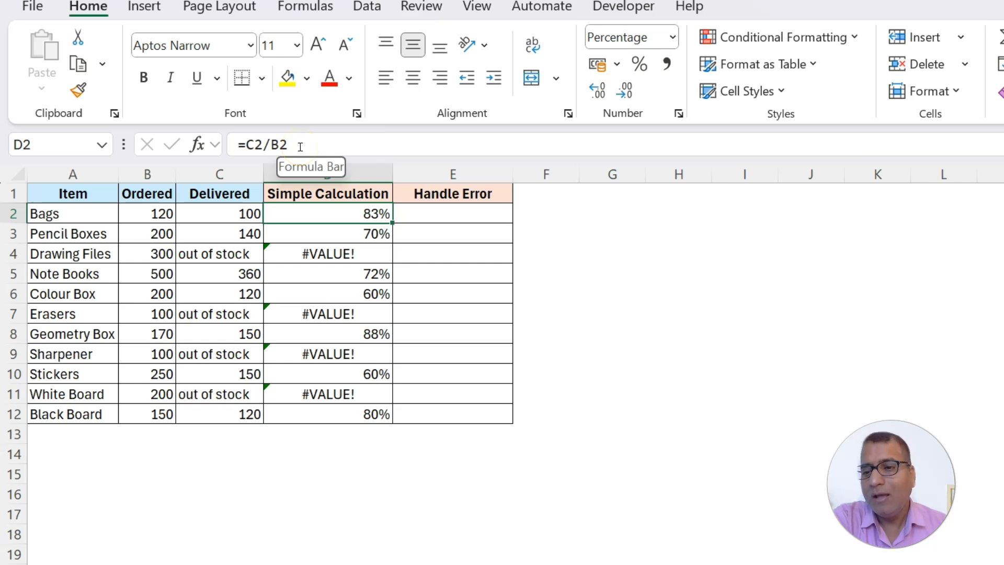
{"action": "left_click", "coordinate": [326, 255]}
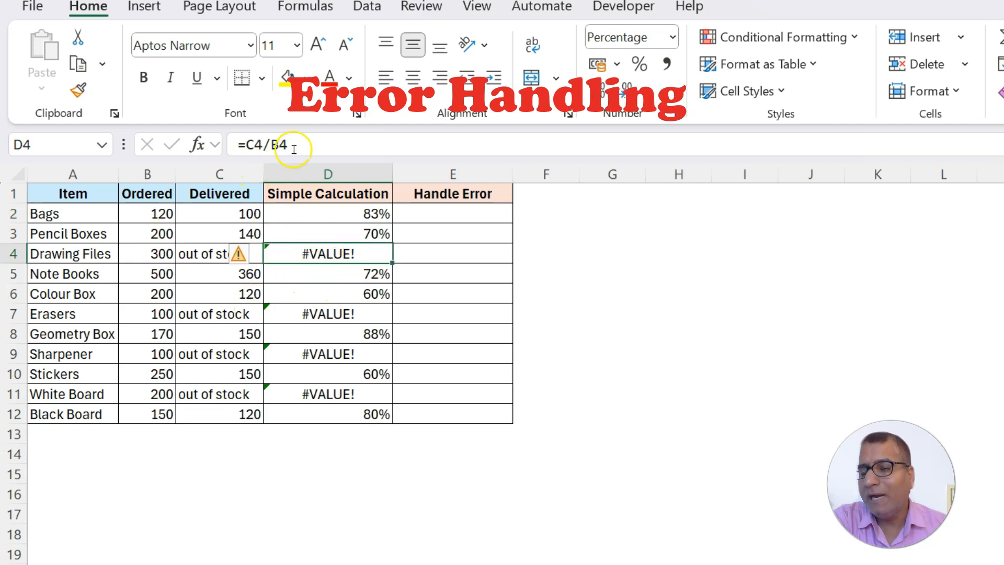
{"action": "left_click", "coordinate": [212, 313]}
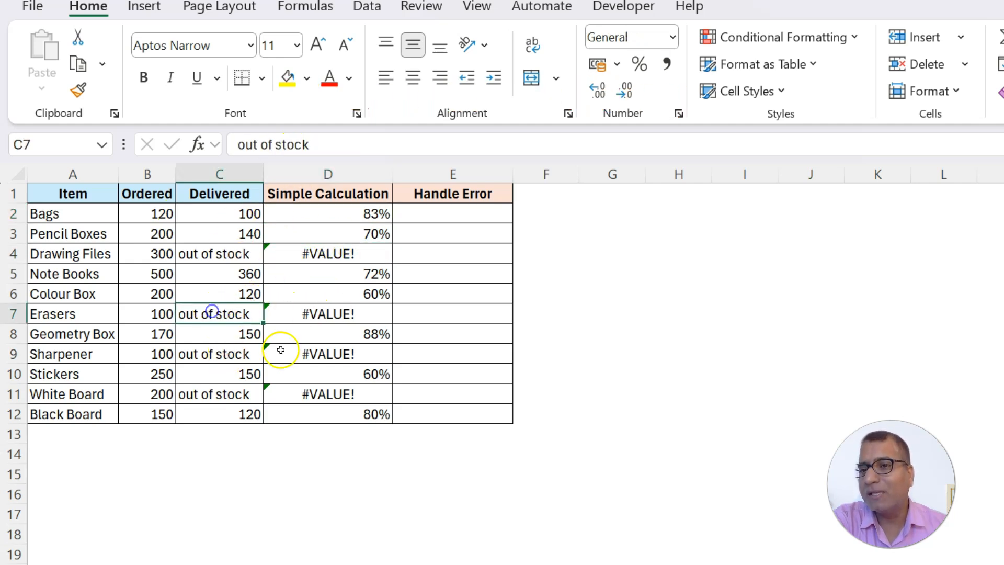
{"action": "left_click", "coordinate": [207, 254]}
{"action": "left_click", "coordinate": [140, 254]}
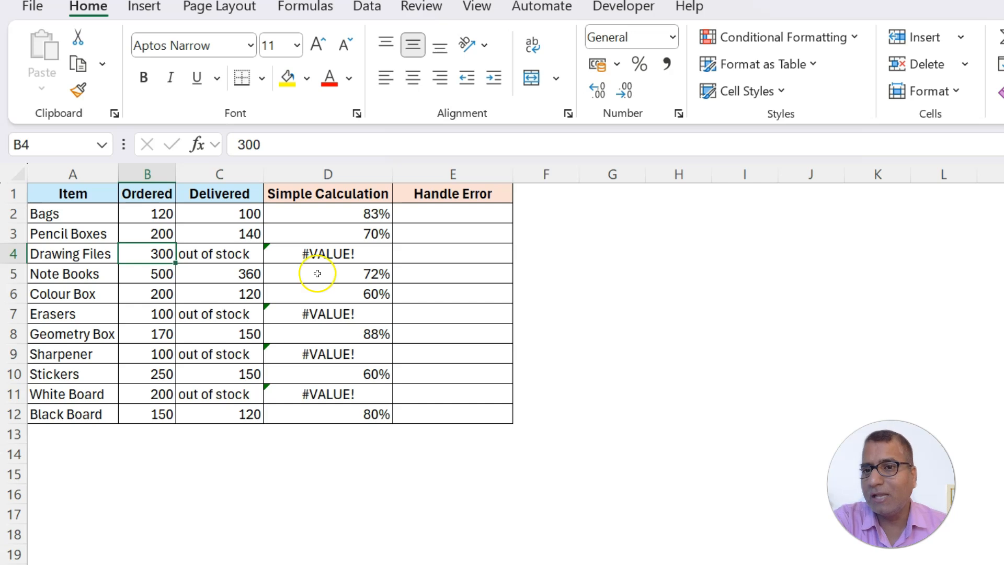
{"action": "left_click", "coordinate": [325, 254]}
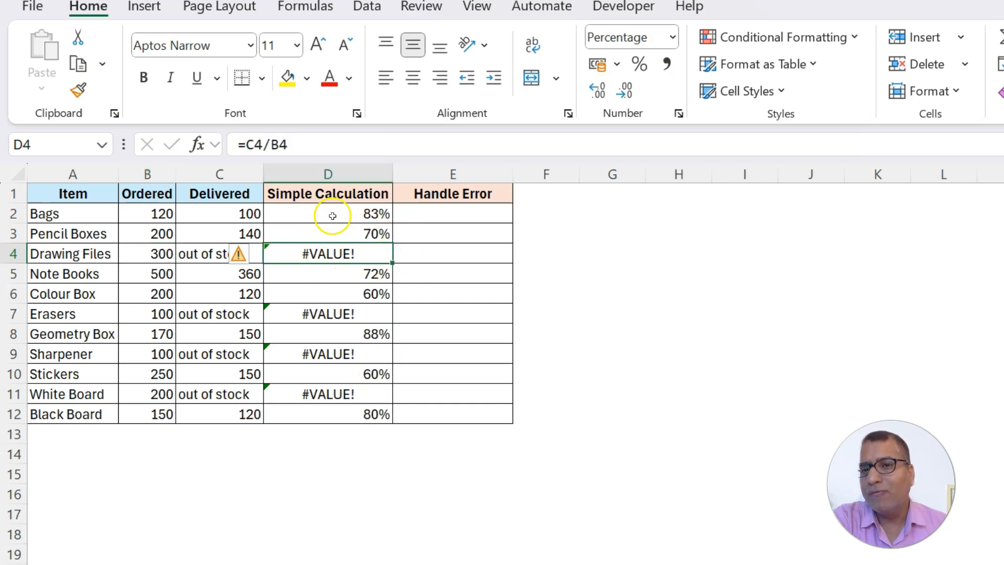
{"action": "left_click", "coordinate": [376, 216]}
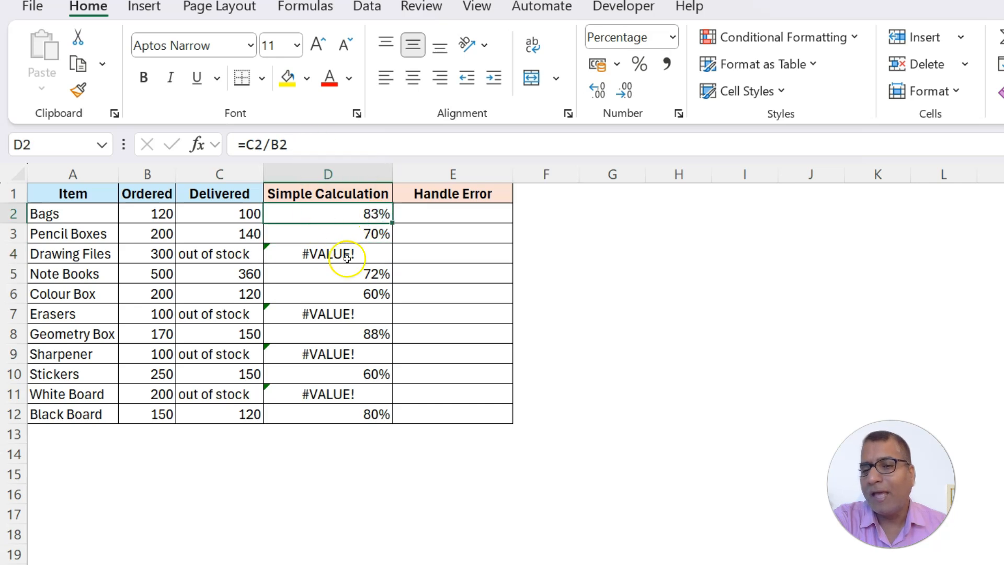
Step: Enter =IFERROR(C2/B2,"-") in E2 under Handle Error and fill it down through E12
{"action": "left_click", "coordinate": [458, 218]}
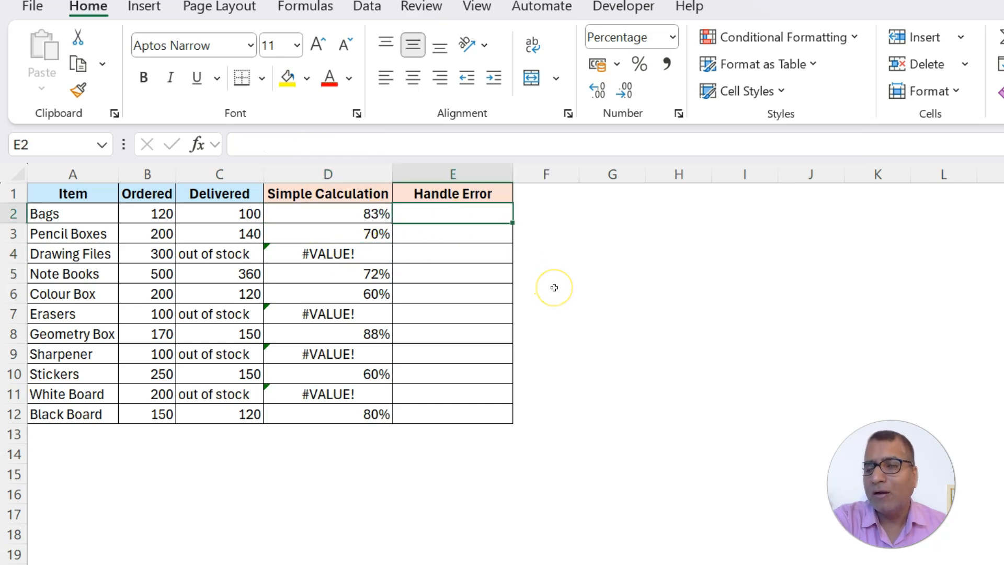
{"action": "type", "text": "="}
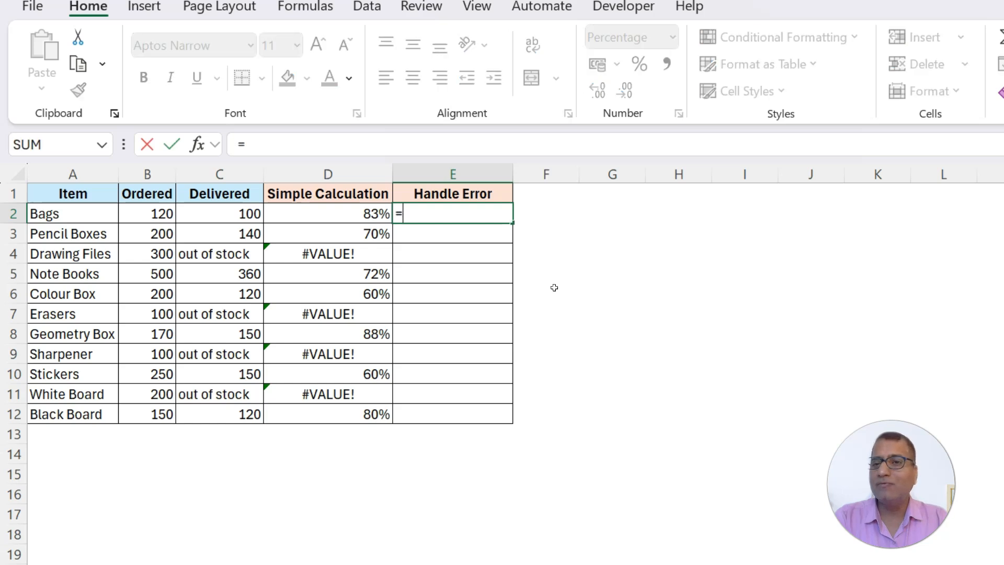
{"action": "type", "text": "ife"}
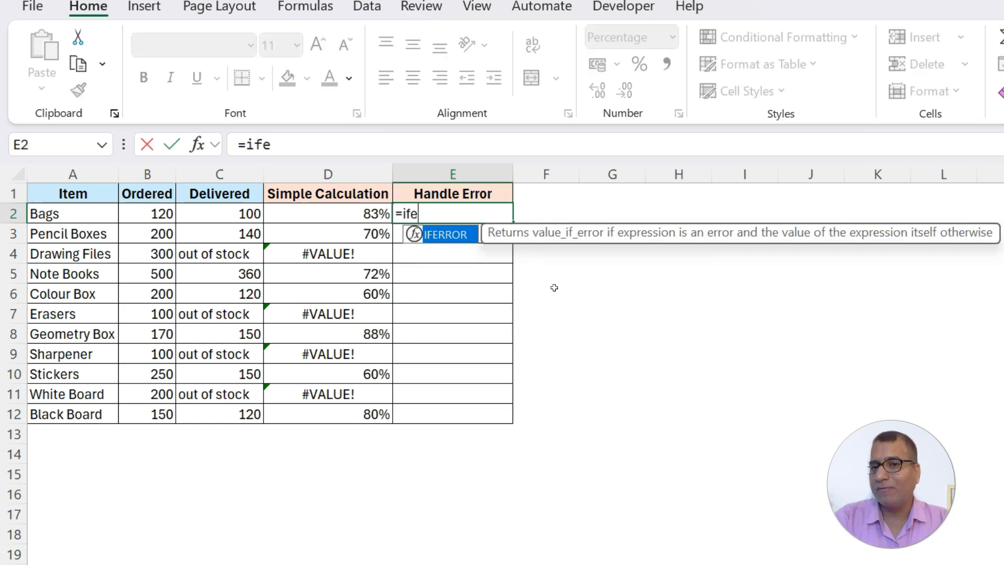
{"action": "key", "text": "Tab"}
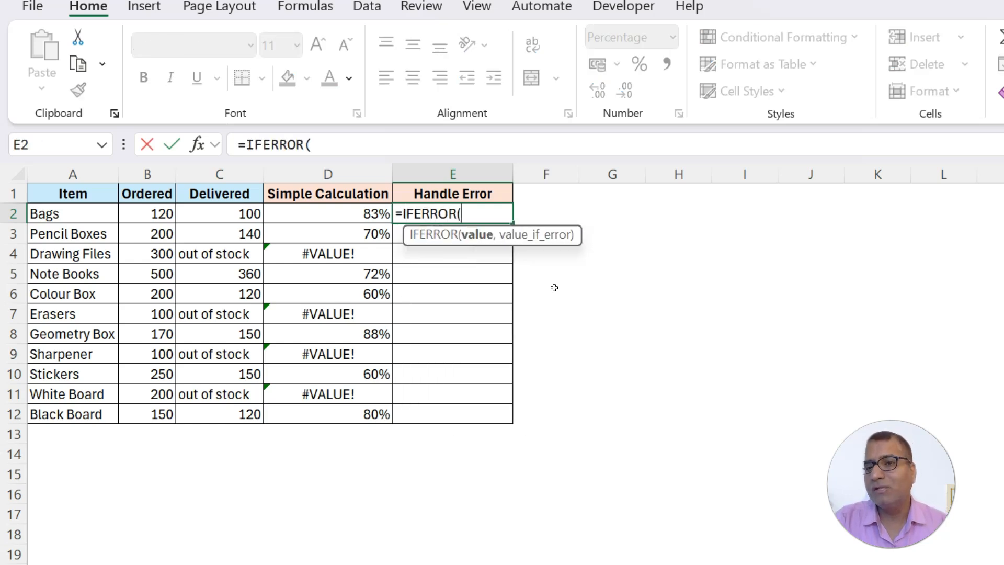
{"action": "left_click", "coordinate": [243, 213]}
{"action": "type", "text": "/"}
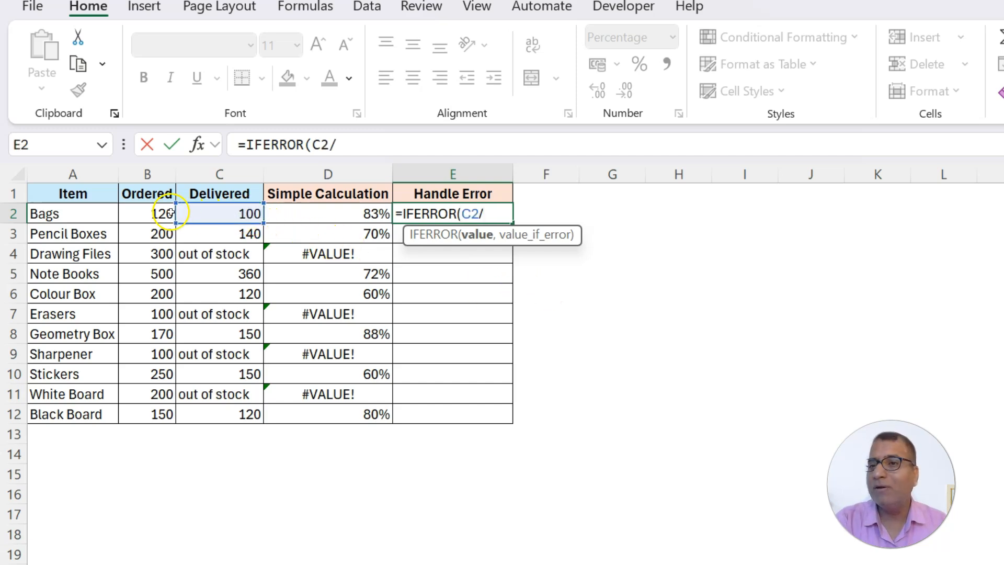
{"action": "left_click", "coordinate": [152, 214]}
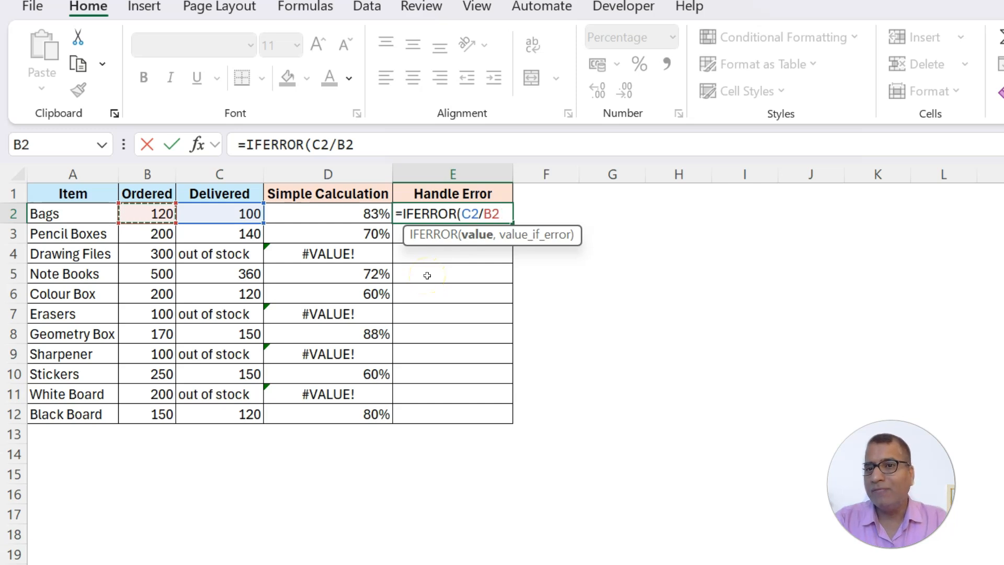
{"action": "type", "text": ",\"-"}
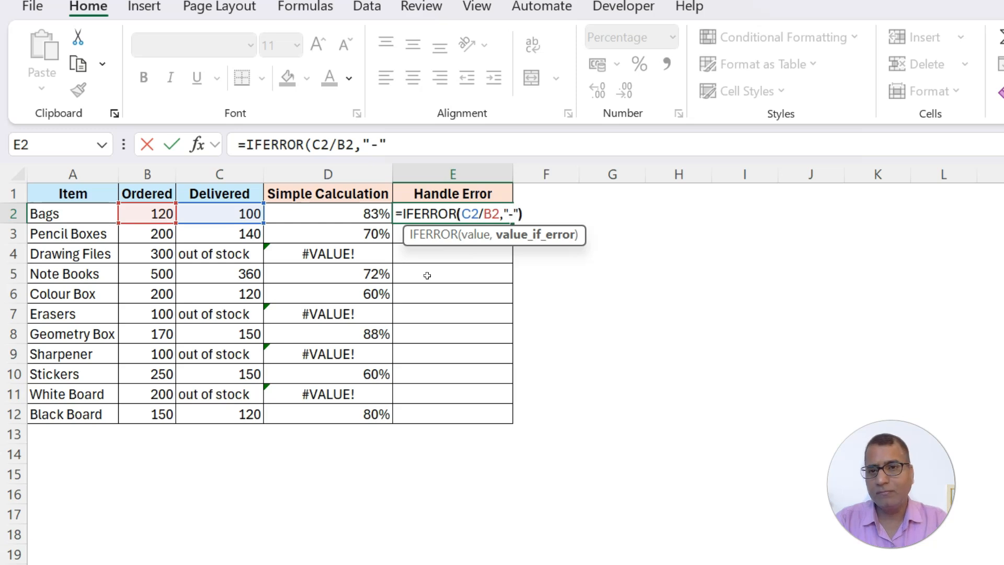
{"action": "type", "text": "\")"}
{"action": "key", "text": "Return"}
{"action": "key", "text": "Up"}
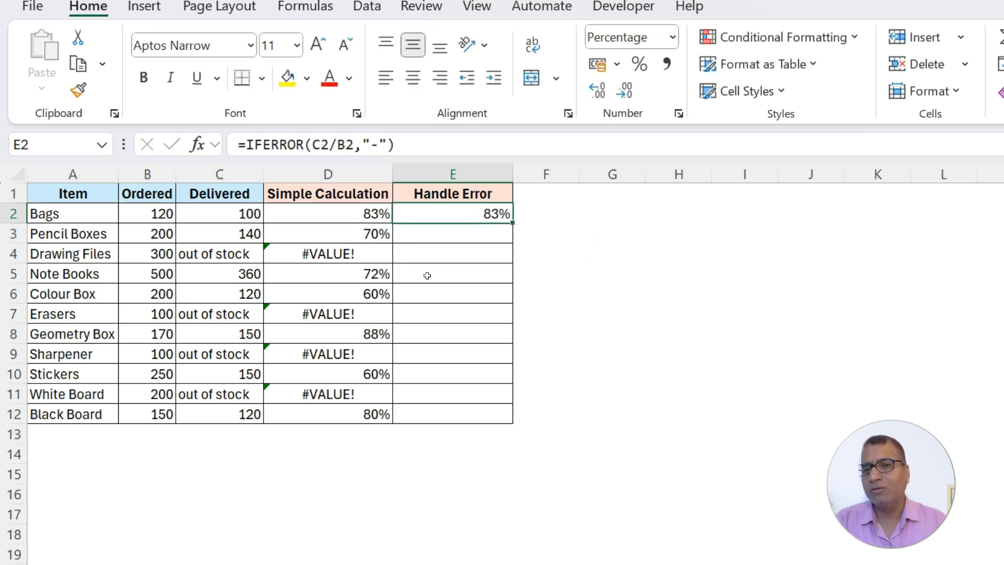
{"action": "left_click_drag", "start_coordinate": [510, 222], "coordinate": [497, 418]}
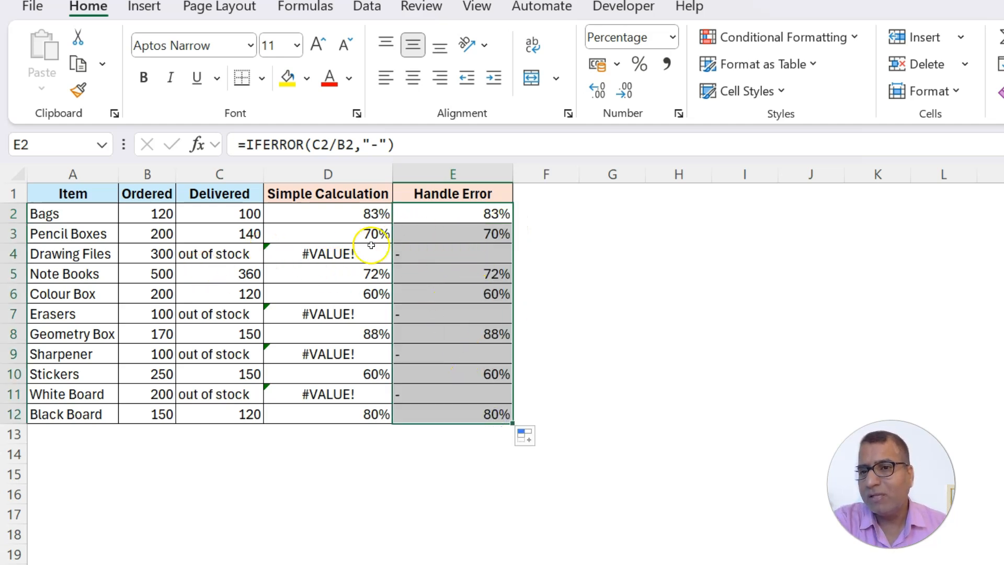
Step: Compare the #VALUE! cells in the Simple Calculation column with the matching IFERROR results in the Handle Error column
{"action": "left_click", "coordinate": [340, 252]}
{"action": "left_click", "coordinate": [453, 253]}
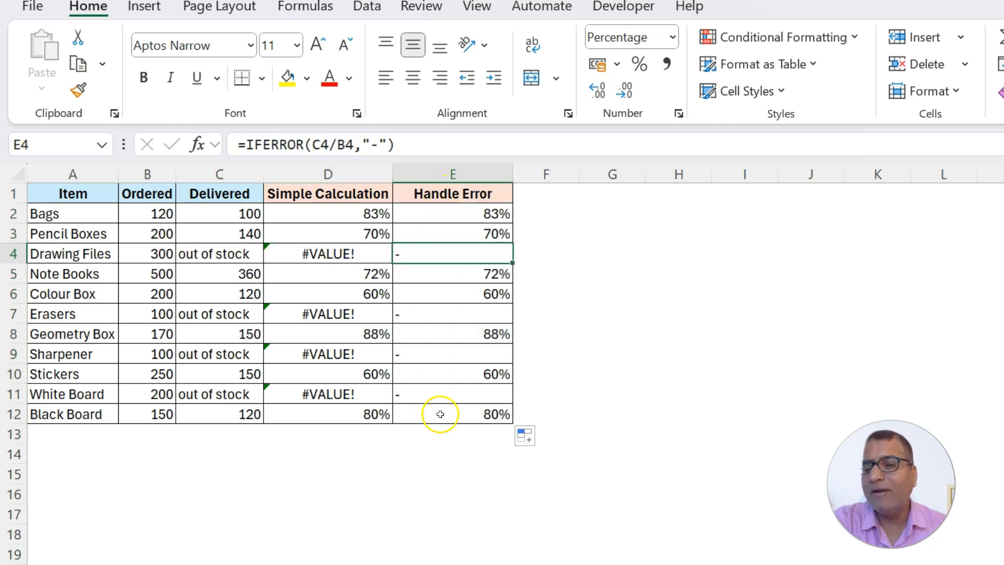
{"action": "left_click", "coordinate": [308, 255]}
{"action": "left_click", "coordinate": [308, 313]}
{"action": "left_click", "coordinate": [313, 355]}
{"action": "left_click", "coordinate": [316, 394]}
{"action": "left_click", "coordinate": [453, 214]}
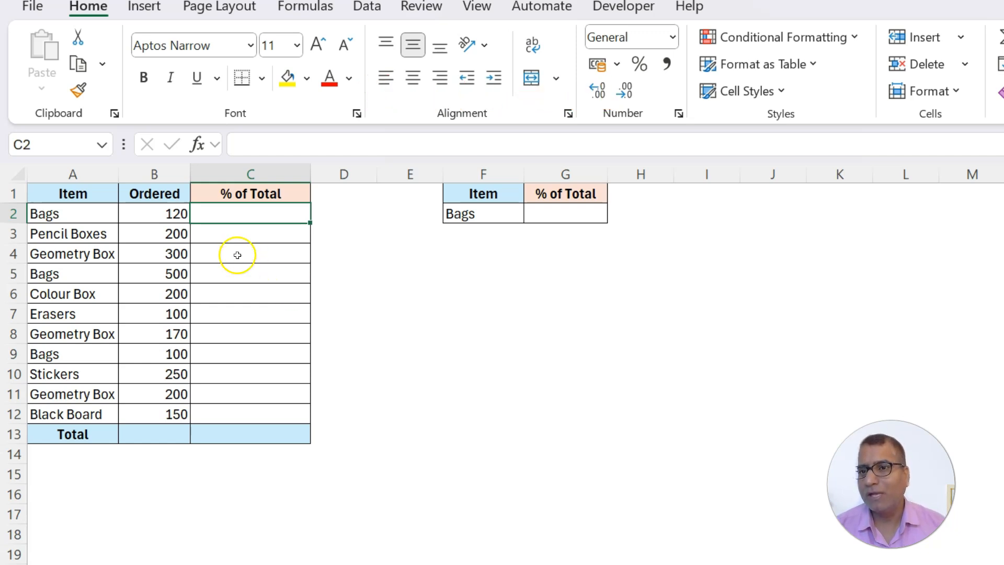
Step: Review the Ordered quantities in B2:B12 of the % of Total table, including the Bags and Geometry Box rows
{"action": "left_click", "coordinate": [156, 222]}
{"action": "left_click_drag", "start_coordinate": [157, 369], "coordinate": [156, 404]}
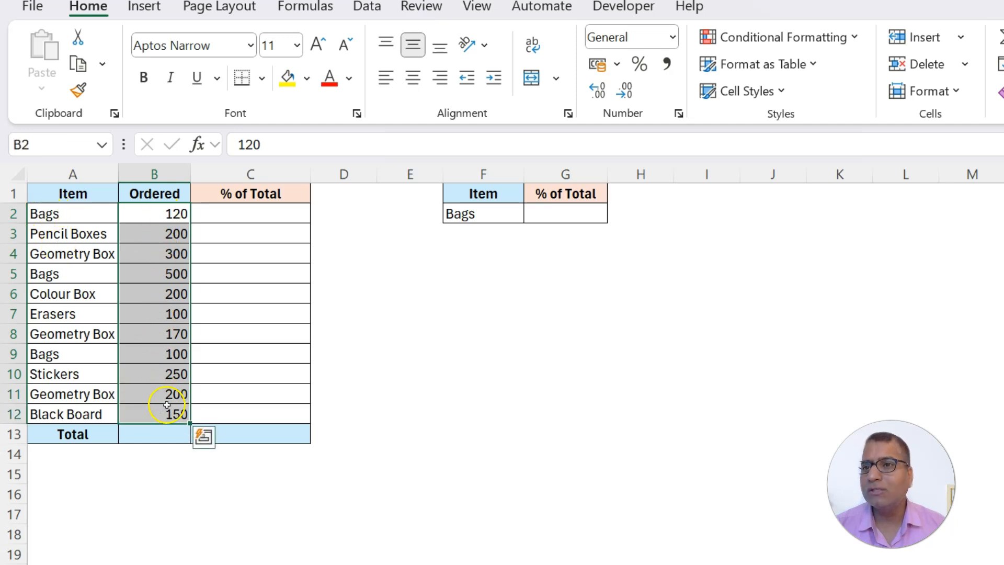
{"action": "left_click", "coordinate": [13, 214]}
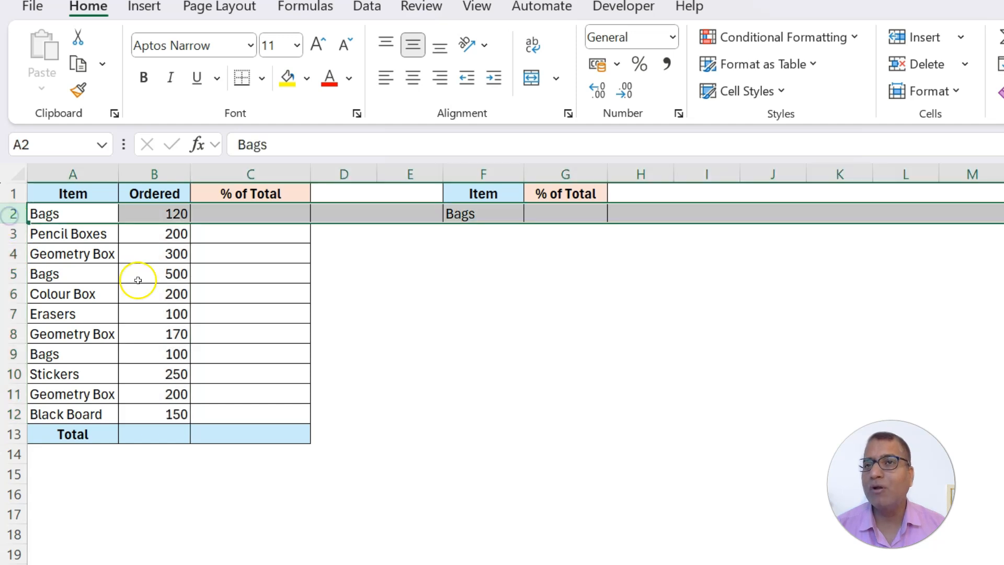
{"action": "left_click", "coordinate": [163, 334]}
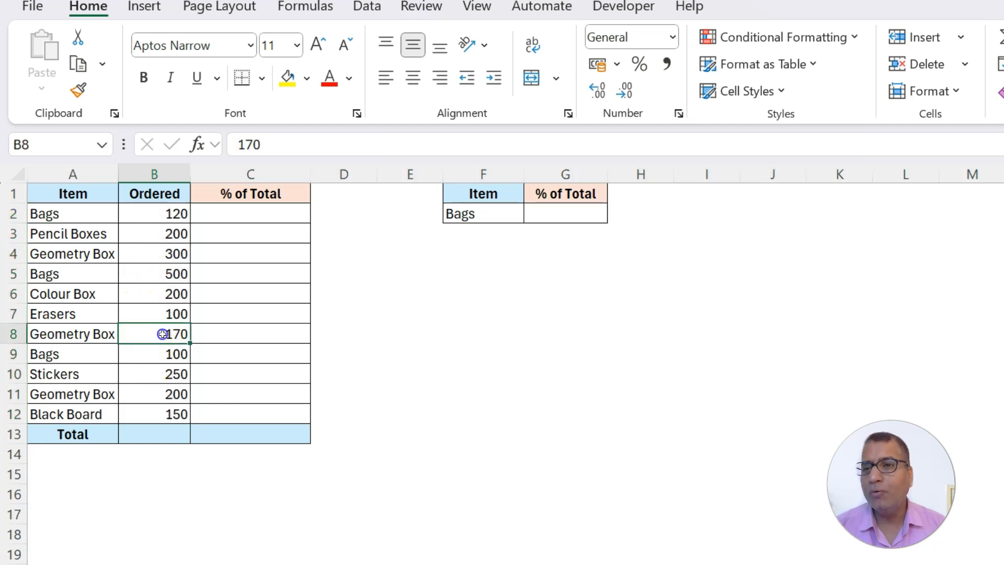
Step: Total the Ordered quantities in B13 with =SUM(B2:B12)
{"action": "left_click", "coordinate": [153, 212]}
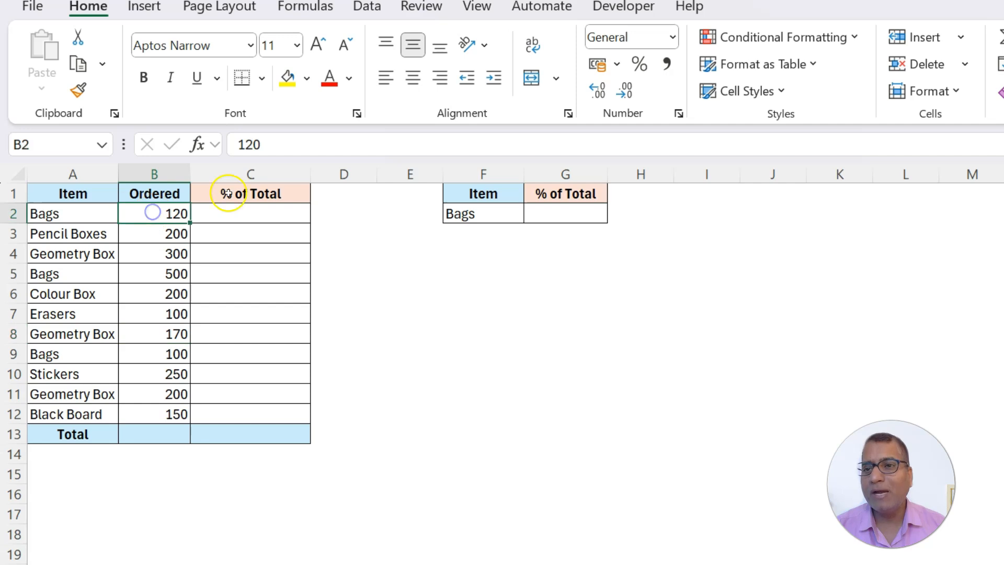
{"action": "left_click_drag", "start_coordinate": [147, 213], "coordinate": [164, 411]}
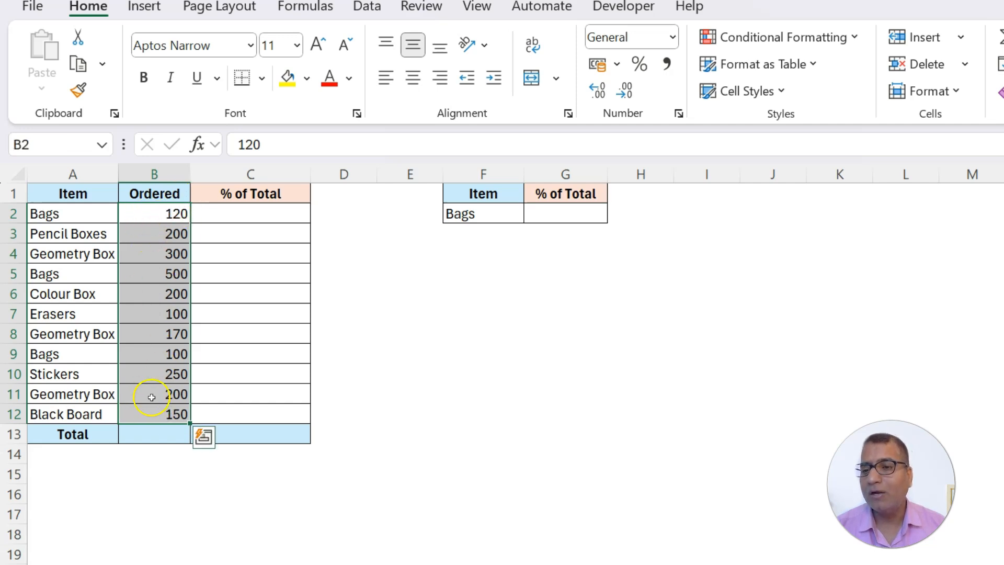
{"action": "left_click", "coordinate": [155, 436]}
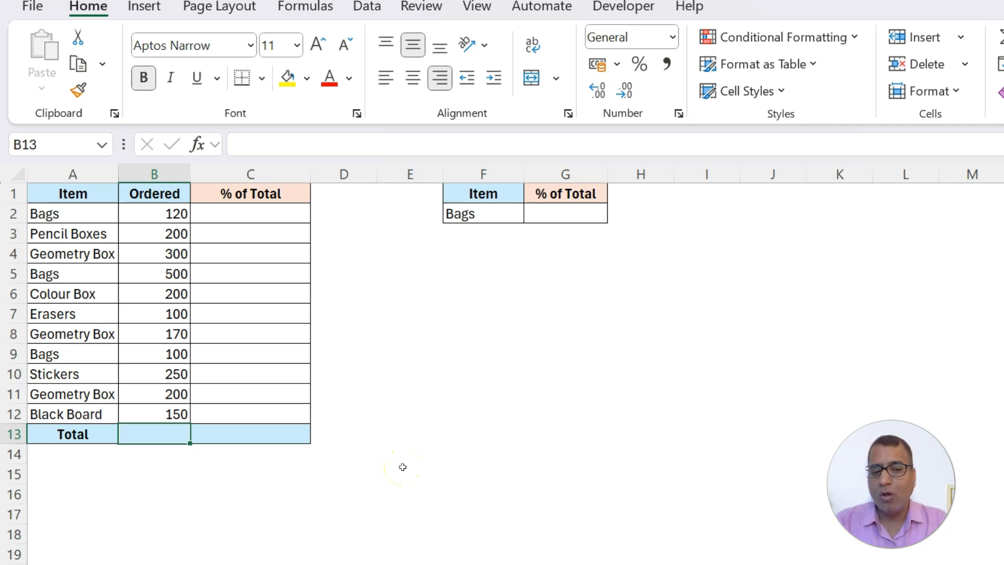
{"action": "key", "text": "alt+equal"}
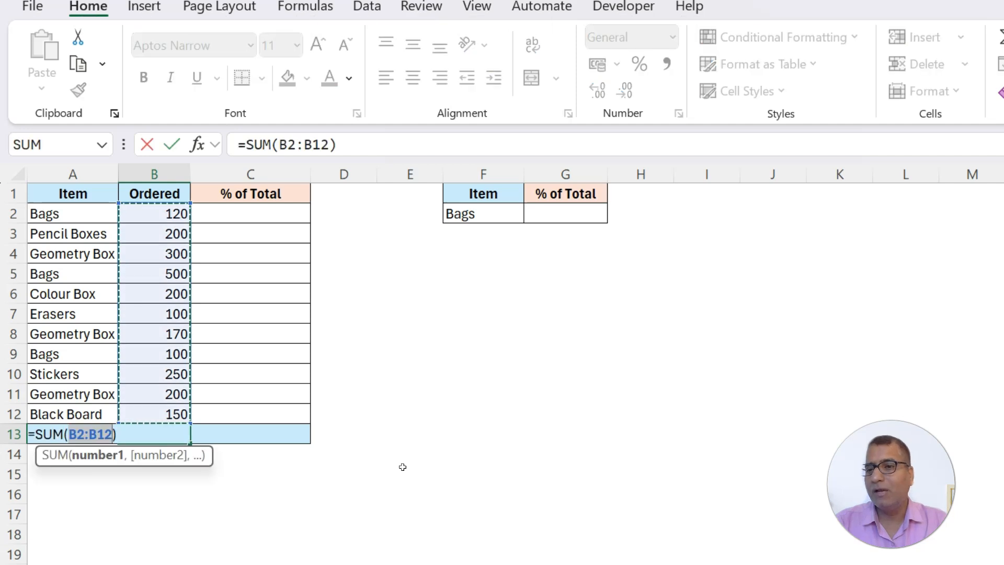
{"action": "key", "text": "Return"}
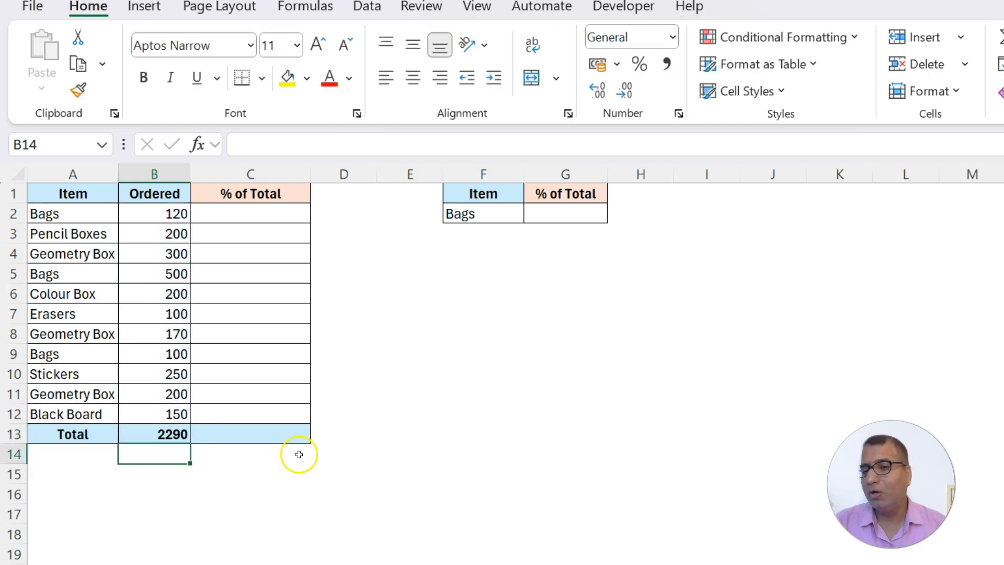
{"action": "left_click", "coordinate": [154, 434]}
Step: Enter =B2/B13 in C2 to calculate the first Bags row's % of Total
{"action": "left_click", "coordinate": [243, 216]}
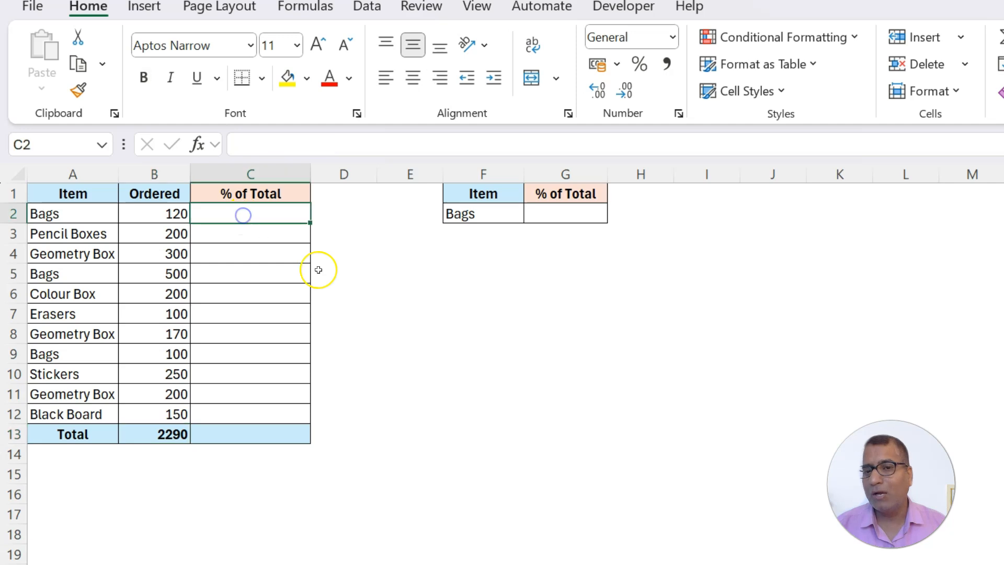
{"action": "type", "text": "="}
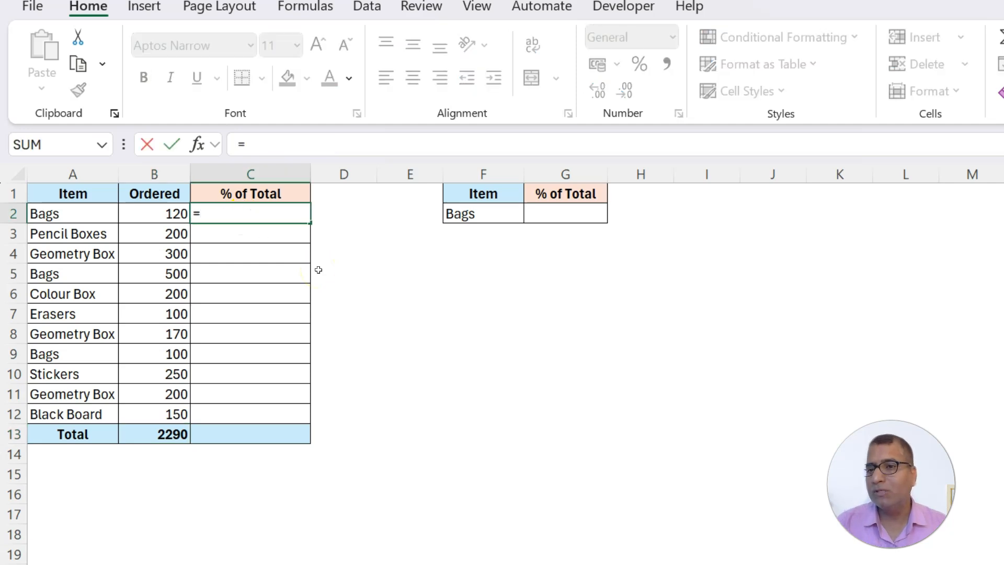
{"action": "left_click", "coordinate": [156, 214]}
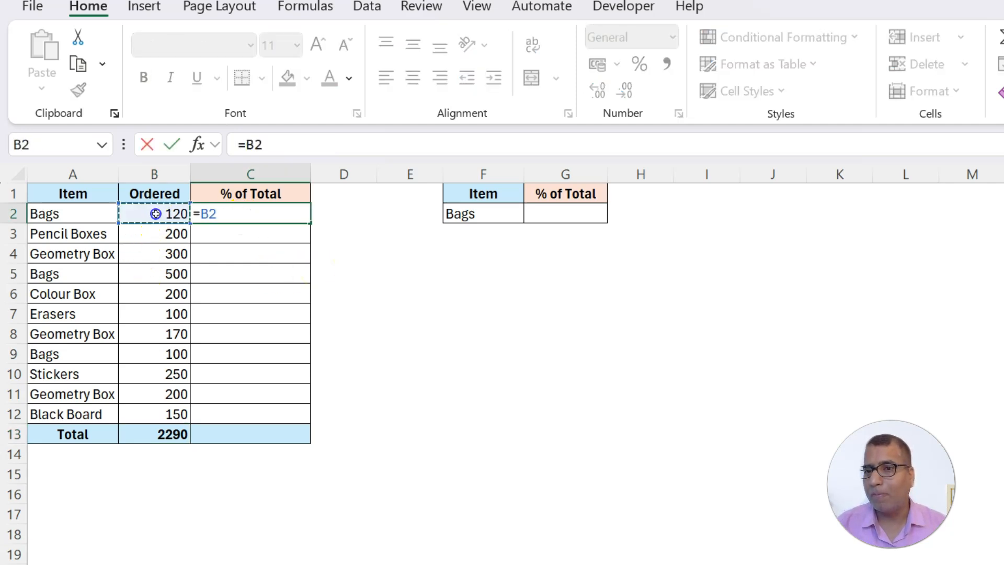
{"action": "type", "text": "/"}
{"action": "left_click", "coordinate": [157, 438]}
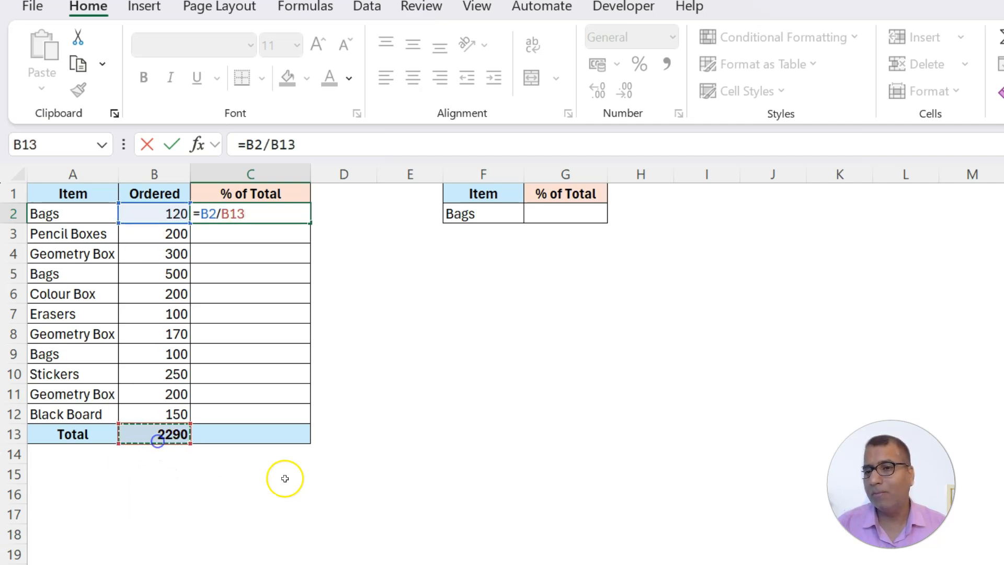
{"action": "key", "text": "Return"}
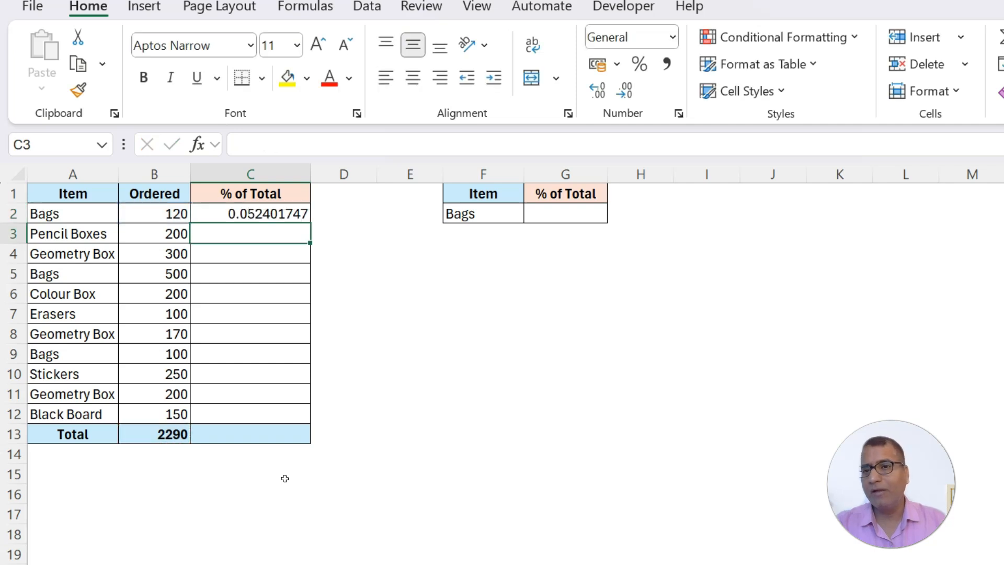
Step: Format C2 as a percentage and fill its formula down through C12
{"action": "key", "text": "Up"}
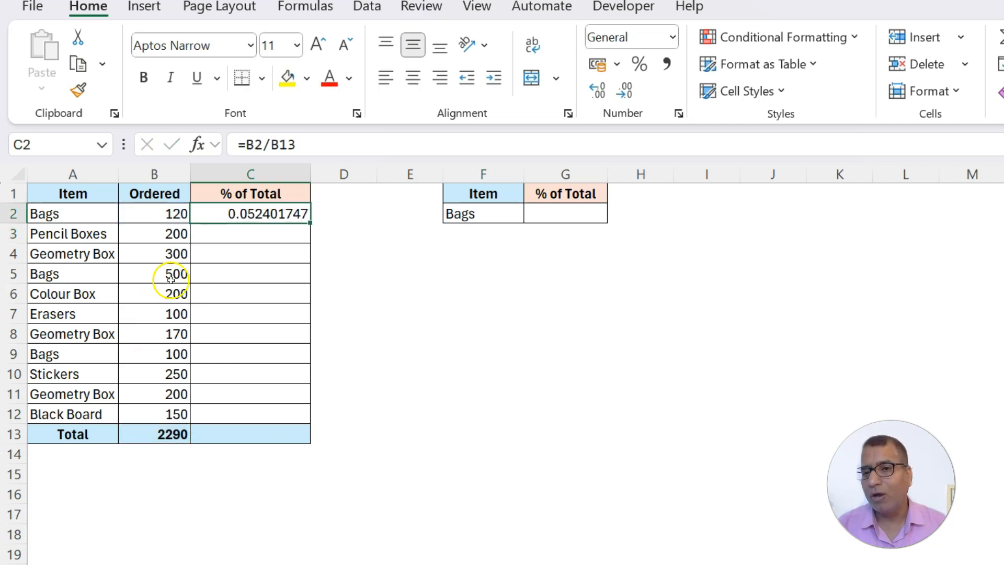
{"action": "left_click", "coordinate": [639, 64]}
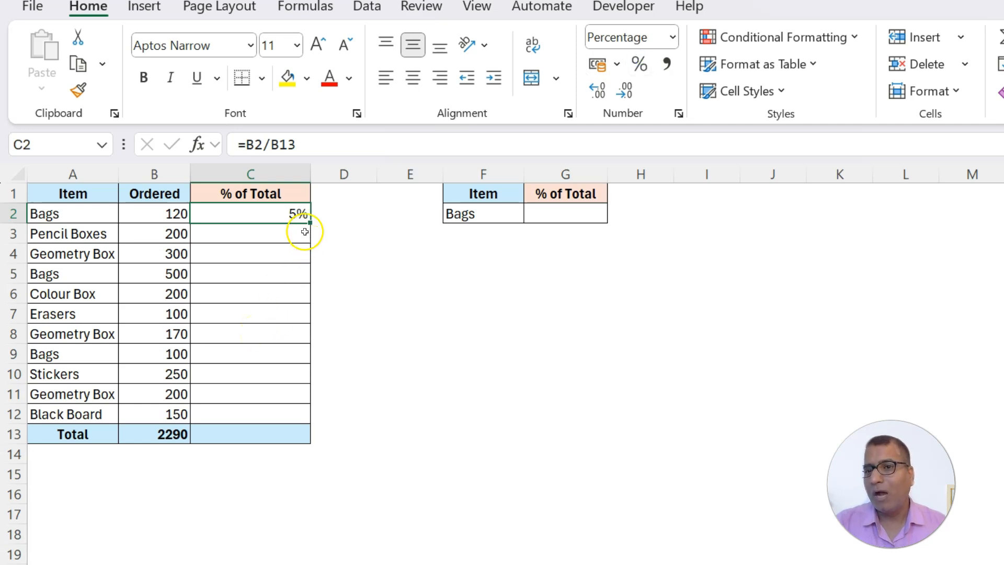
{"action": "left_click_drag", "start_coordinate": [310, 222], "coordinate": [301, 416]}
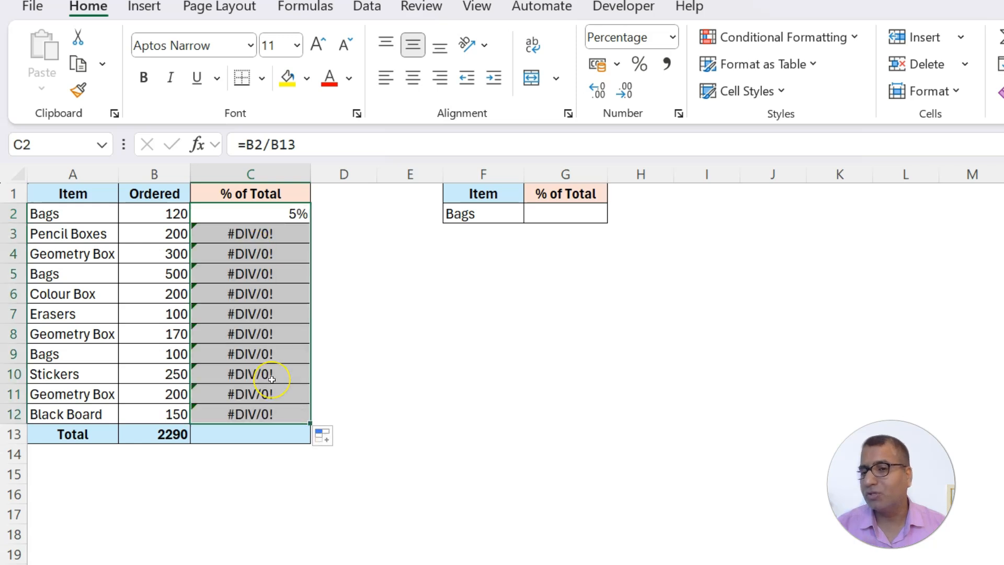
Step: Compare the formula in C2 with those in the #DIV/0! cells below it, checking which total cell each one references
{"action": "left_click", "coordinate": [269, 233]}
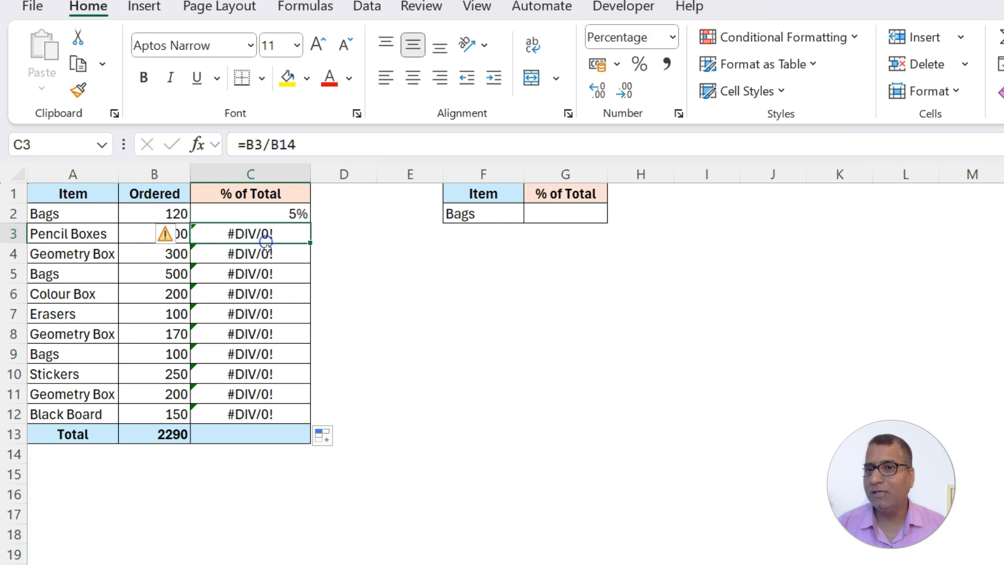
{"action": "left_click", "coordinate": [250, 157]}
{"action": "key", "text": "Escape"}
{"action": "key", "text": "Up"}
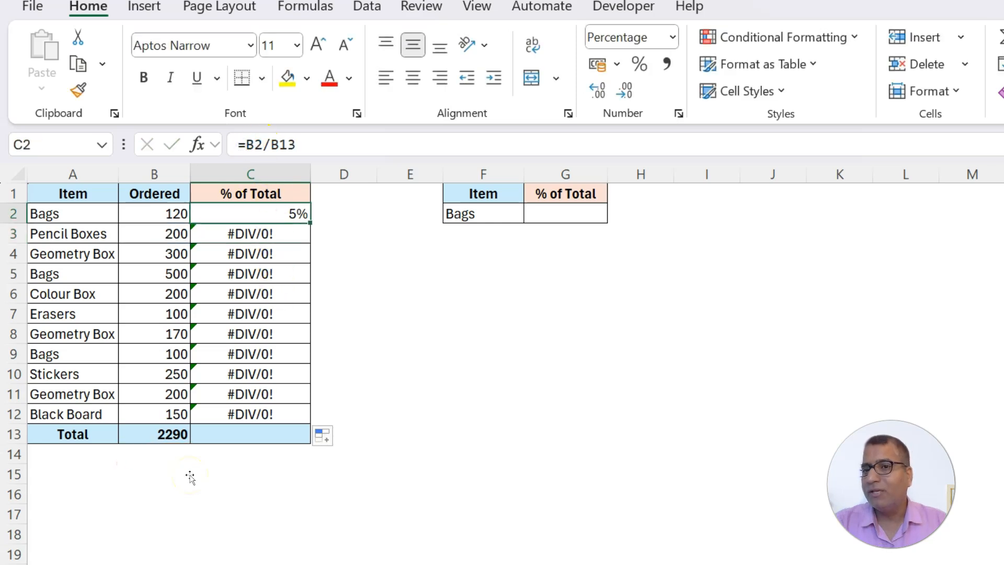
{"action": "key", "text": "Down"}
{"action": "key", "text": "Down"}
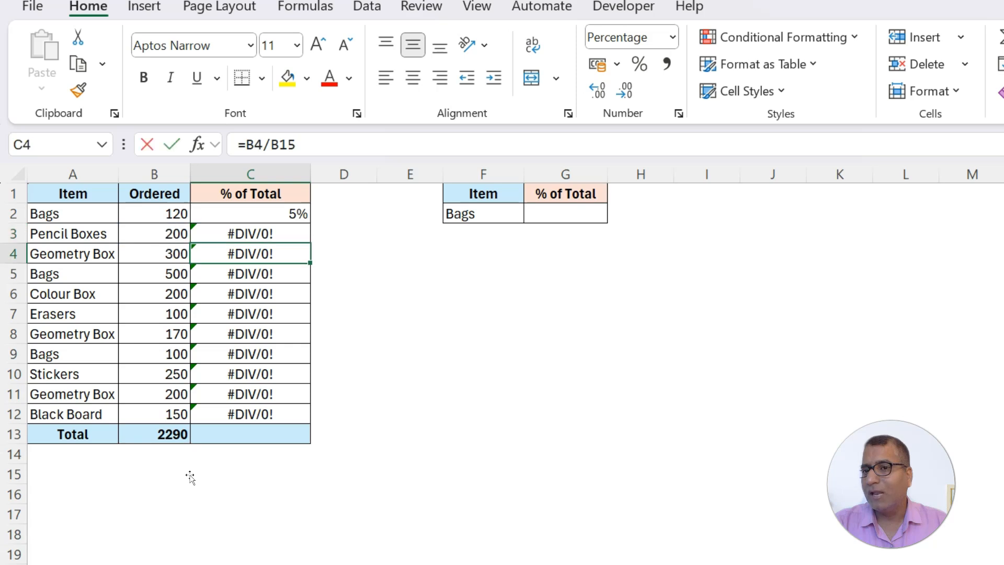
{"action": "key", "text": "Down"}
{"action": "key", "text": "Up"}
{"action": "key", "text": "Up"}
{"action": "key", "text": "Up"}
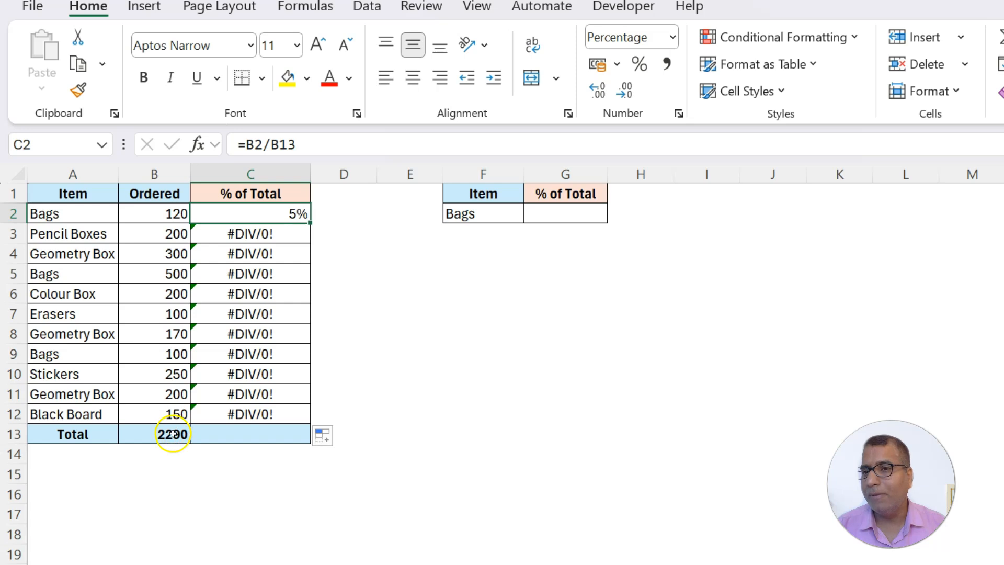
Step: Make the total reference absolute in C2 so the formula reads =B2/$B$13, and refill it down through C12
{"action": "left_click", "coordinate": [273, 144]}
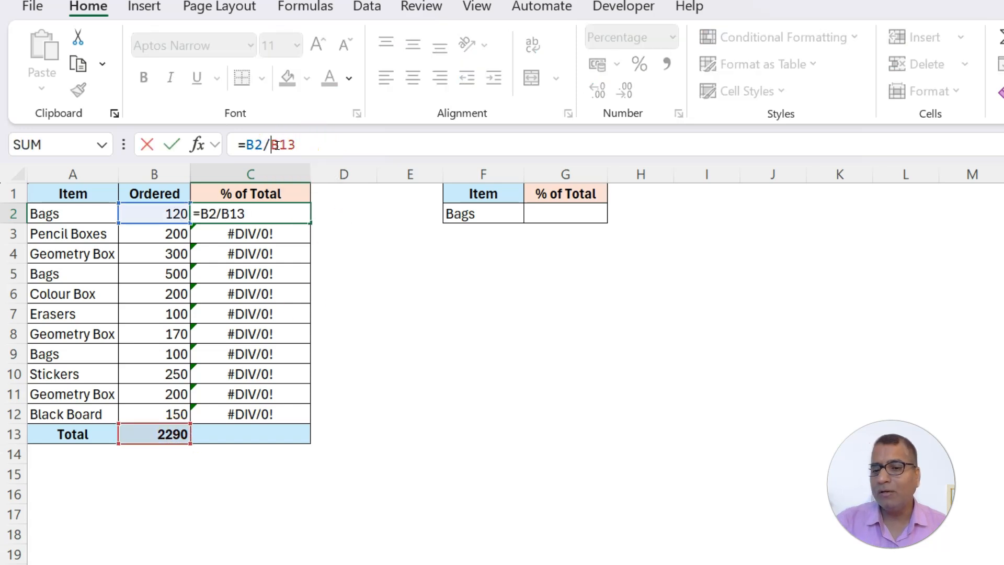
{"action": "left_click", "coordinate": [272, 145]}
{"action": "type", "text": "$"}
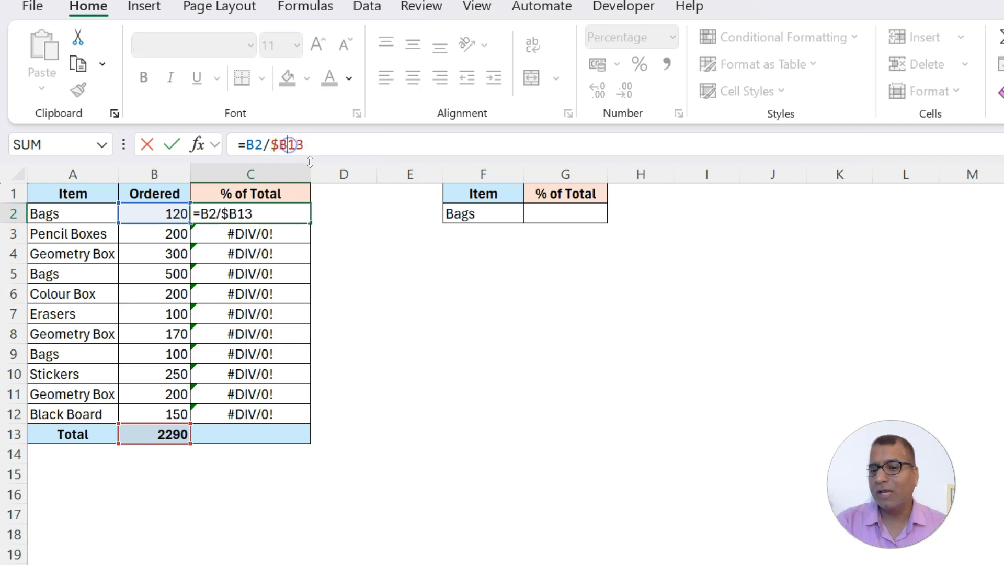
{"action": "key", "text": "Right"}
{"action": "type", "text": "$"}
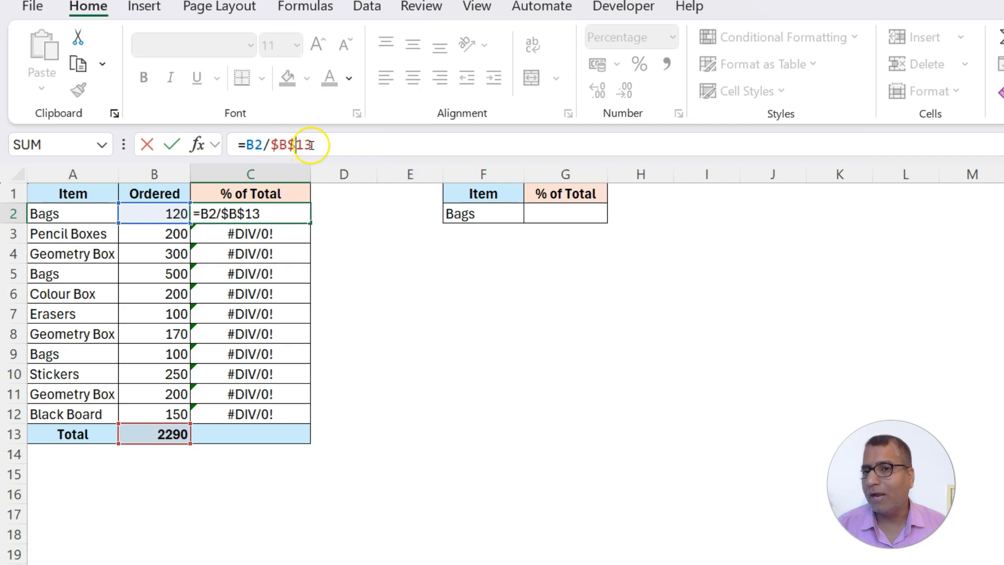
{"action": "key", "text": "Return"}
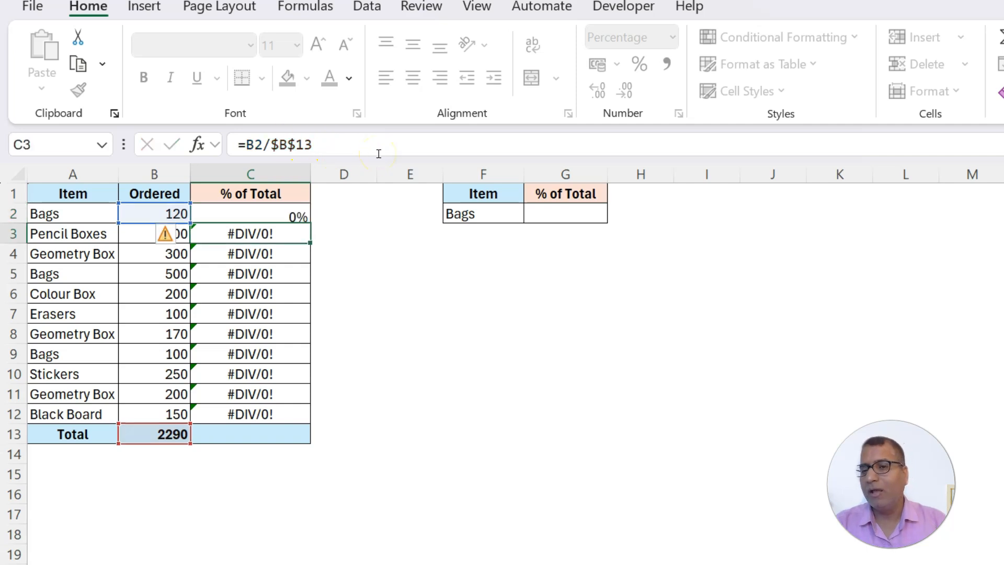
{"action": "key", "text": "Up"}
{"action": "left_click_drag", "start_coordinate": [310, 222], "coordinate": [302, 418]}
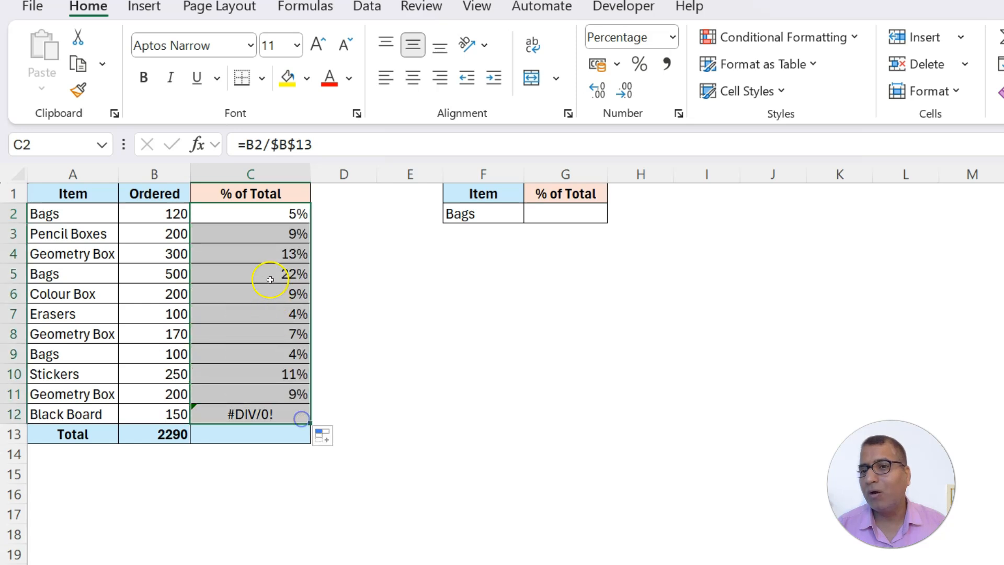
Step: Check the % of Total formulas from C5 down to C12 to verify that each row references its own quantity and $B$13
{"action": "left_click", "coordinate": [269, 276]}
{"action": "left_click", "coordinate": [277, 145]}
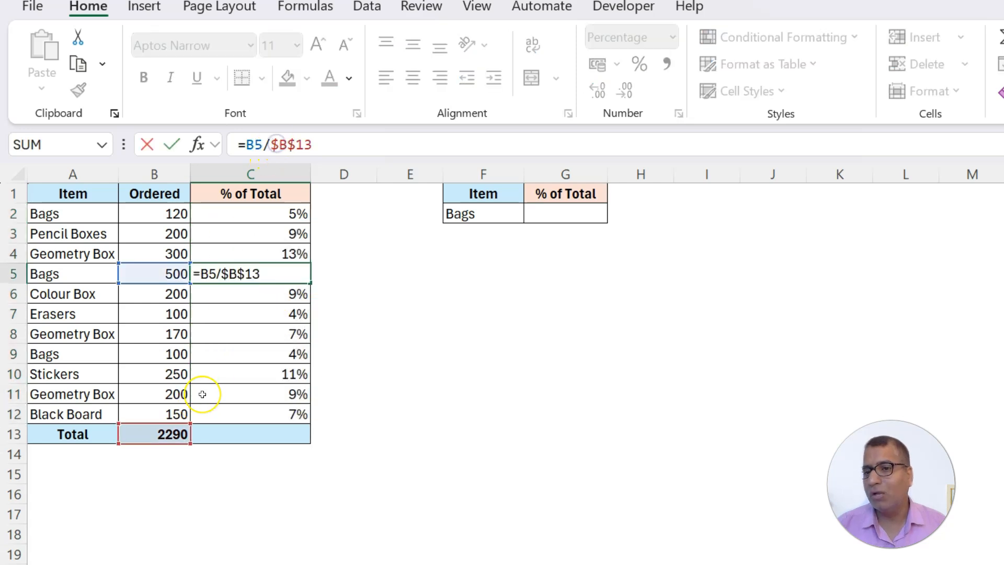
{"action": "key", "text": "Escape"}
{"action": "key", "text": "Down"}
{"action": "key", "text": "F2"}
{"action": "key", "text": "Escape"}
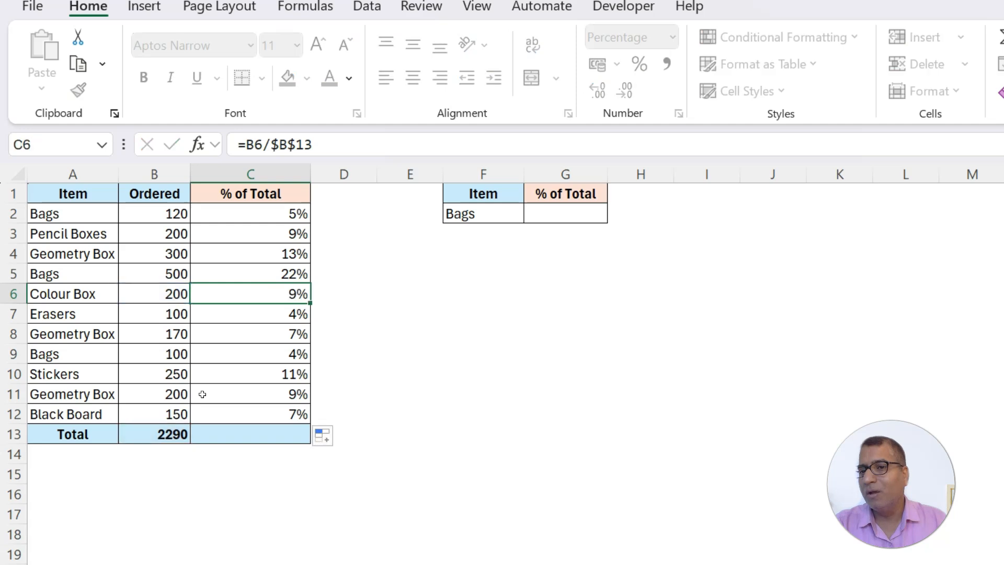
{"action": "key", "text": "Down"}
{"action": "key", "text": "F2"}
{"action": "key", "text": "Escape"}
{"action": "key", "text": "Down"}
{"action": "key", "text": "F2"}
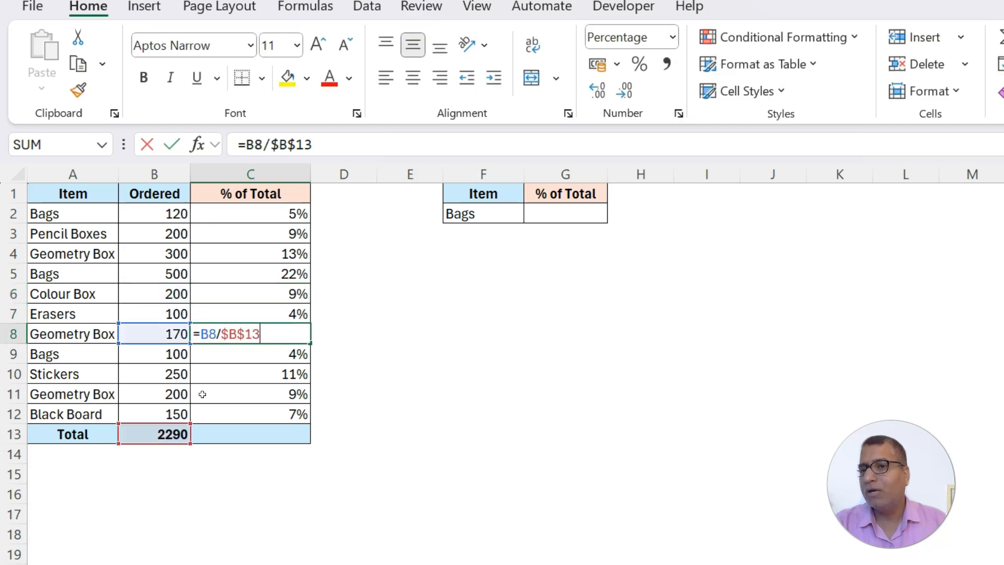
{"action": "key", "text": "Escape"}
{"action": "key", "text": "Down"}
{"action": "key", "text": "Down"}
{"action": "key", "text": "F2"}
{"action": "key", "text": "Escape"}
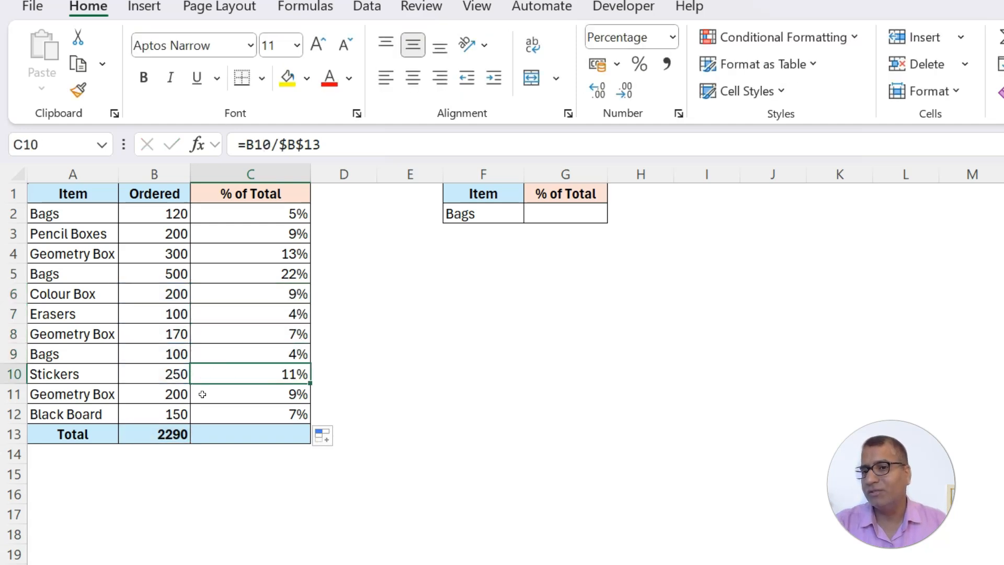
{"action": "key", "text": "Down"}
{"action": "key", "text": "F2"}
{"action": "key", "text": "Escape"}
{"action": "key", "text": "Down"}
{"action": "key", "text": "F2"}
{"action": "key", "text": "Escape"}
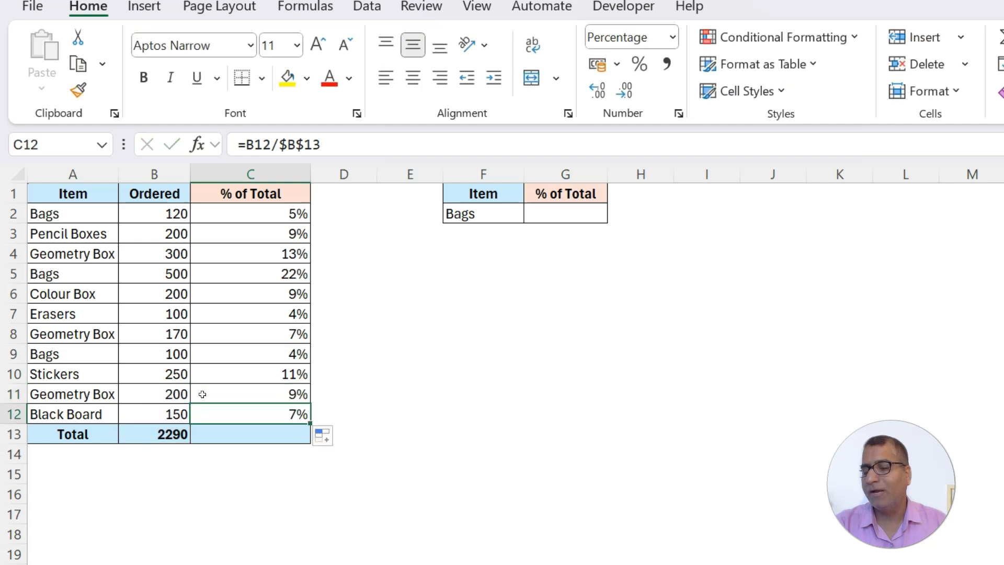
{"action": "key", "text": "ctrl+Up"}
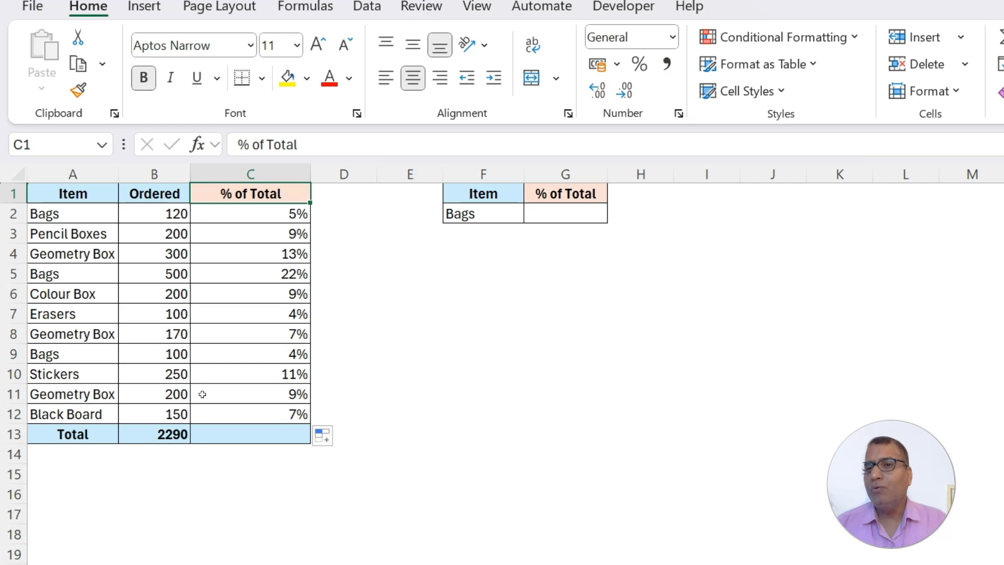
Step: Review the Bags entries in A2, A5 and A9 and their Ordered quantities against the Bags summary row in F2:G2
{"action": "left_click", "coordinate": [65, 218]}
{"action": "left_click", "coordinate": [48, 274], "text": "ctrl"}
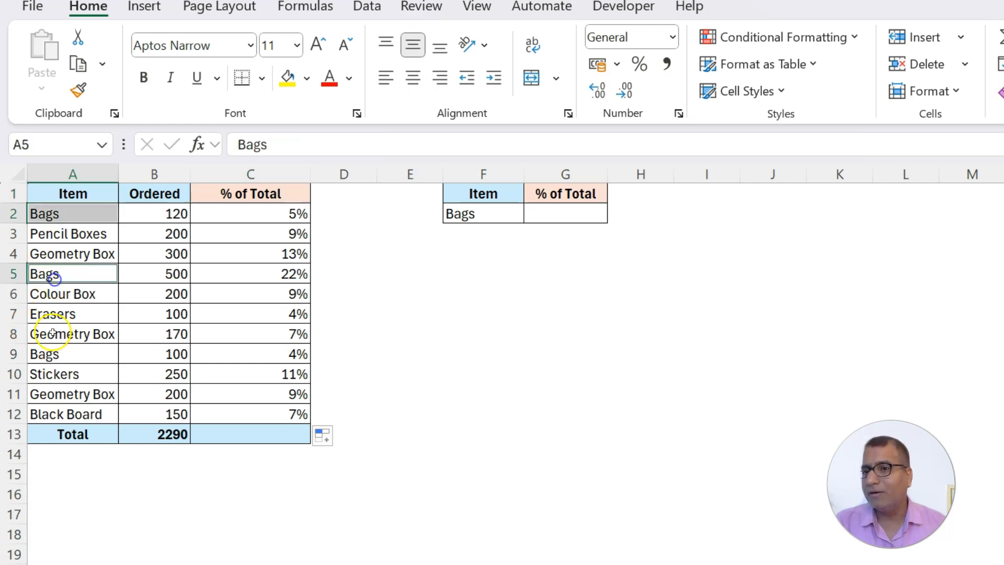
{"action": "left_click", "coordinate": [48, 352], "text": "ctrl"}
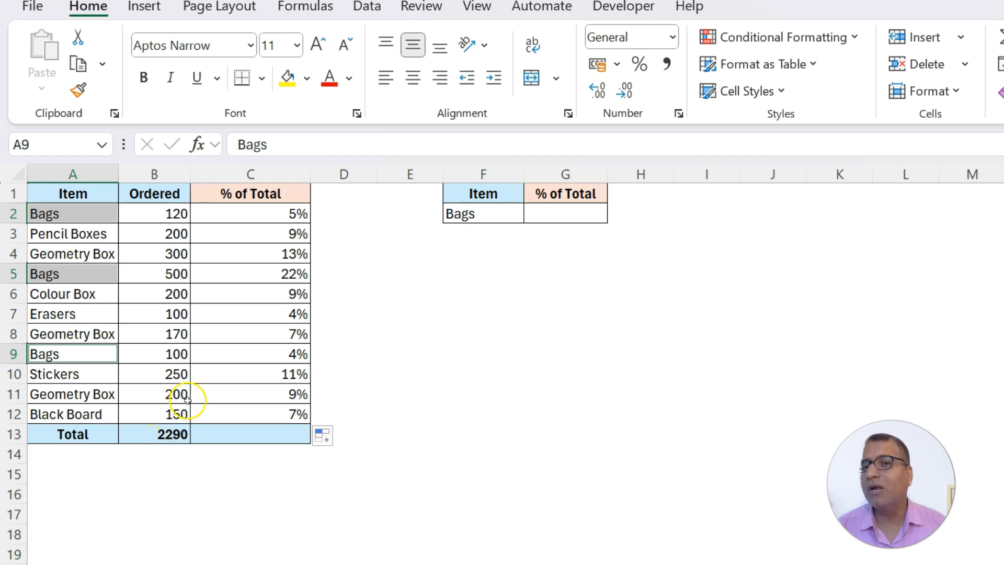
{"action": "left_click", "coordinate": [460, 209]}
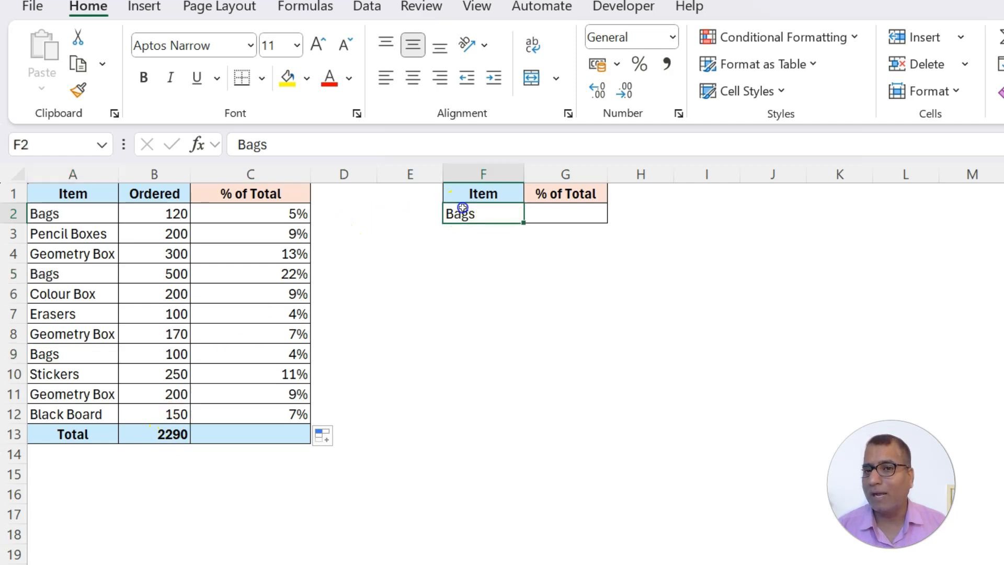
{"action": "left_click", "coordinate": [577, 211]}
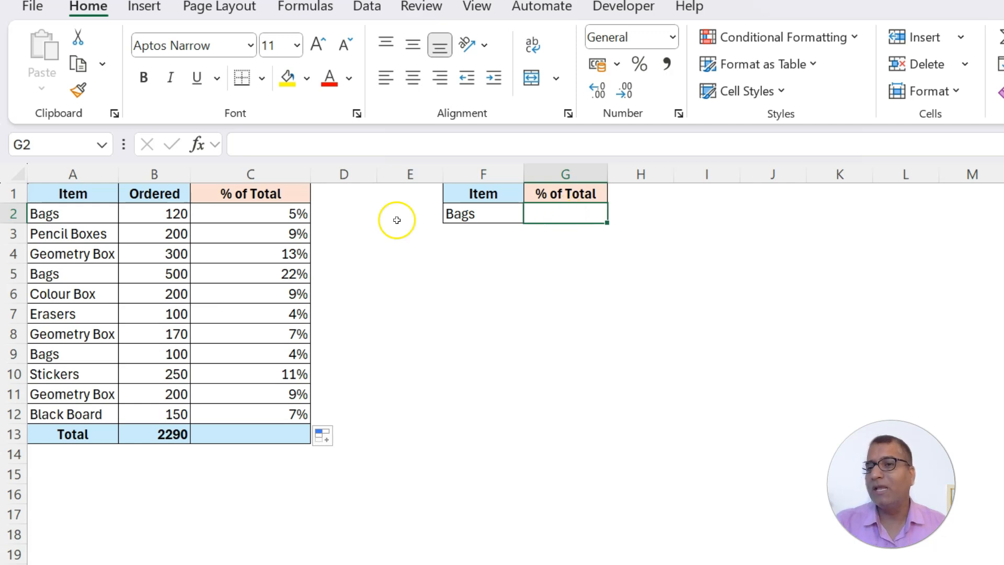
{"action": "left_click", "coordinate": [163, 216]}
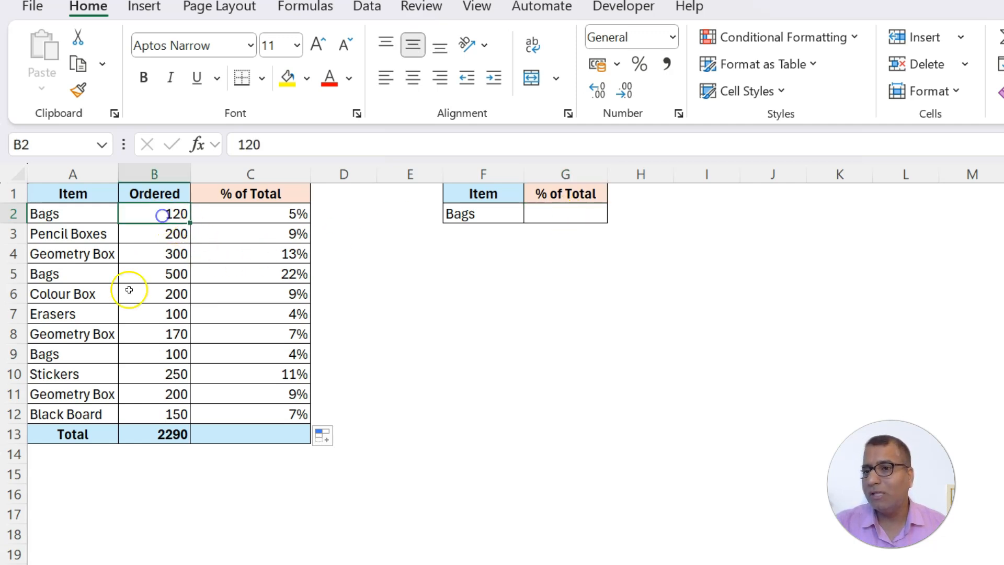
{"action": "left_click", "coordinate": [147, 277], "text": "ctrl"}
{"action": "left_click", "coordinate": [143, 353], "text": "ctrl"}
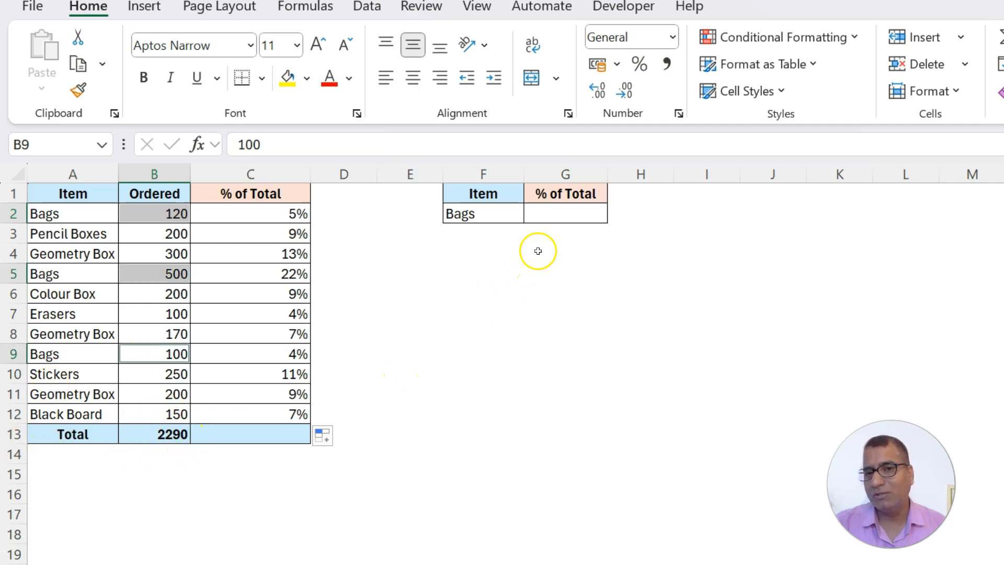
{"action": "left_click", "coordinate": [560, 212]}
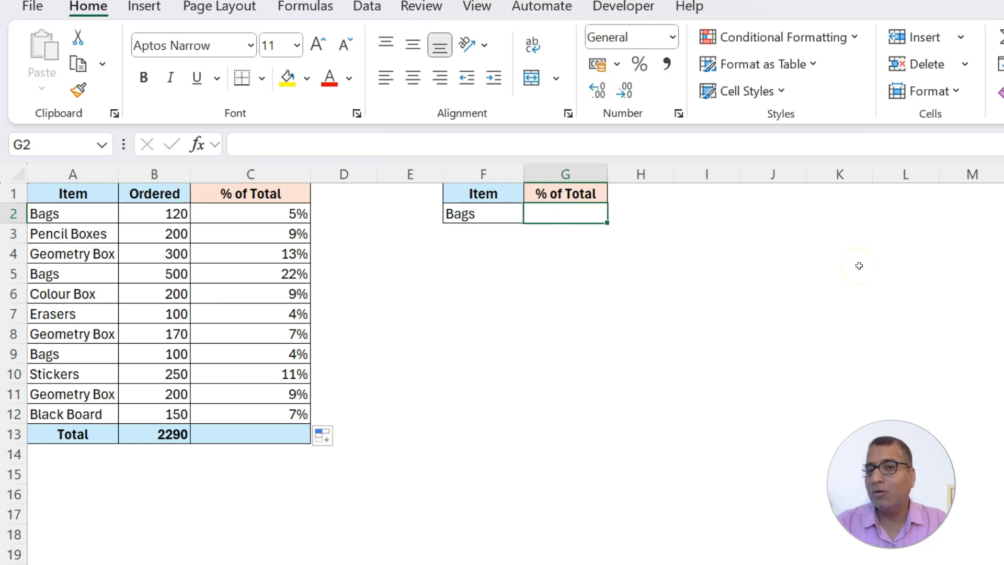
Step: Enter the formula =SUMIF(A2:A12,F2,B2:B12) in G2 to add up the Ordered quantities for Bags
{"action": "type", "text": "="}
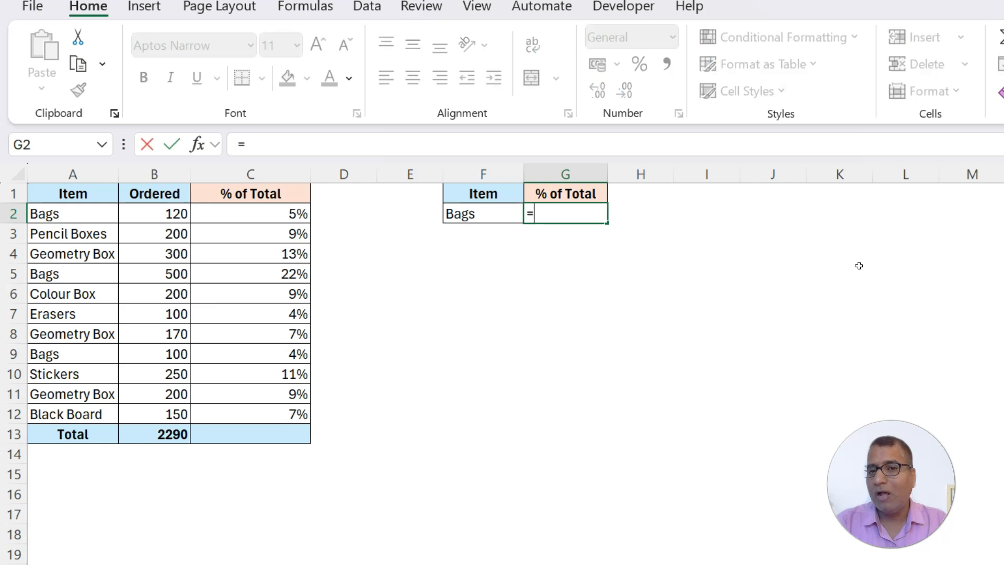
{"action": "type", "text": "sumif"}
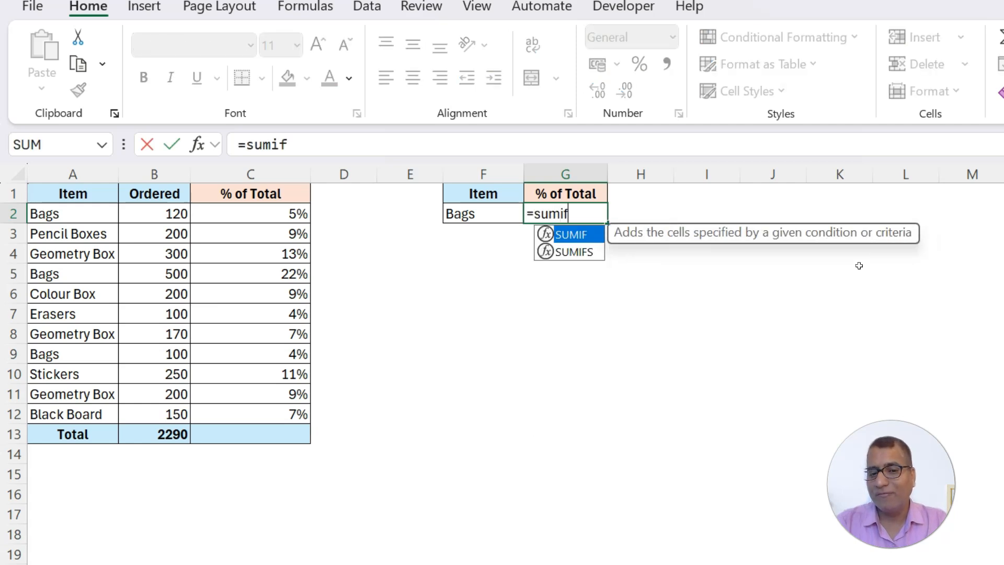
{"action": "type", "text": "("}
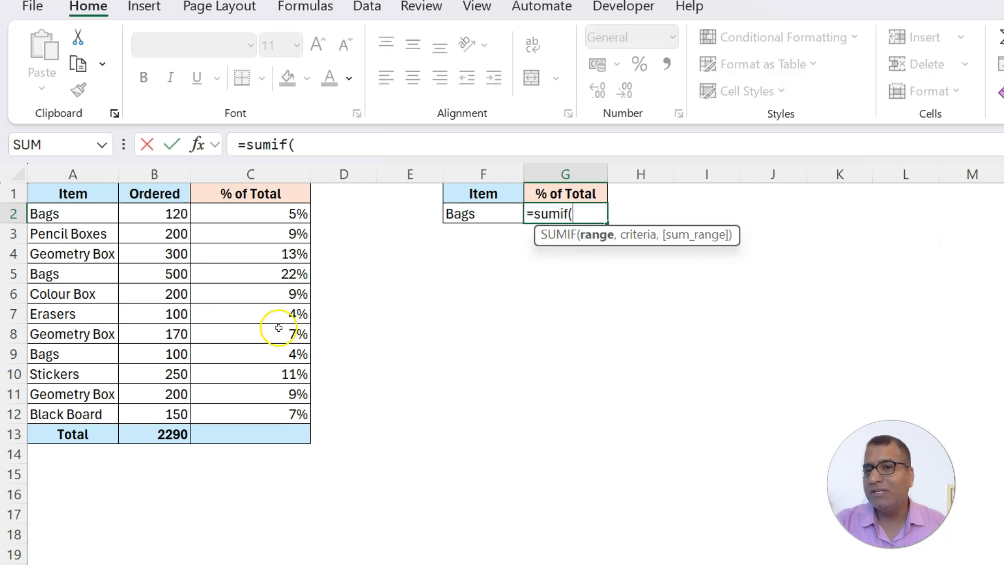
{"action": "left_click_drag", "start_coordinate": [50, 214], "coordinate": [52, 406]}
{"action": "type", "text": ","}
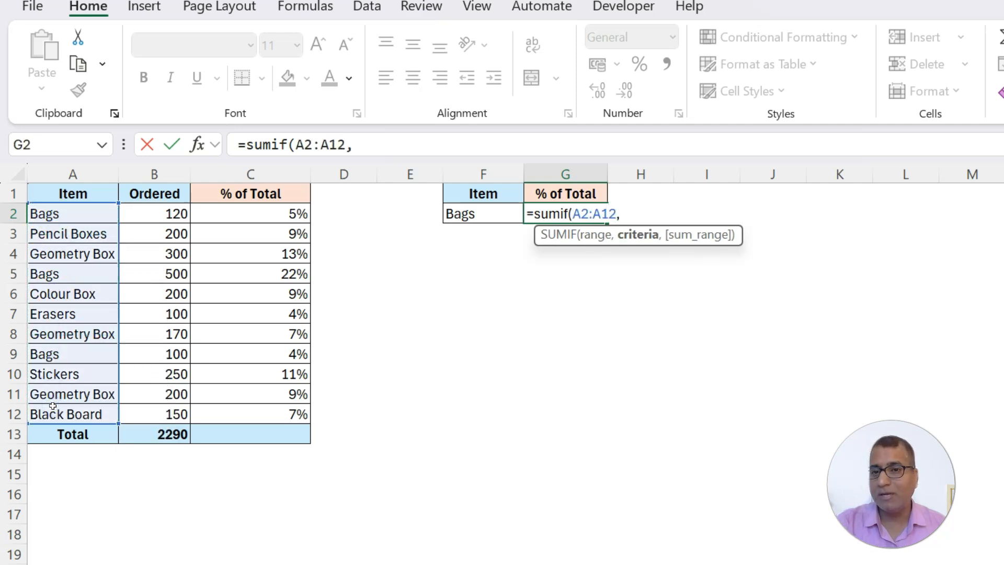
{"action": "left_click", "coordinate": [467, 210]}
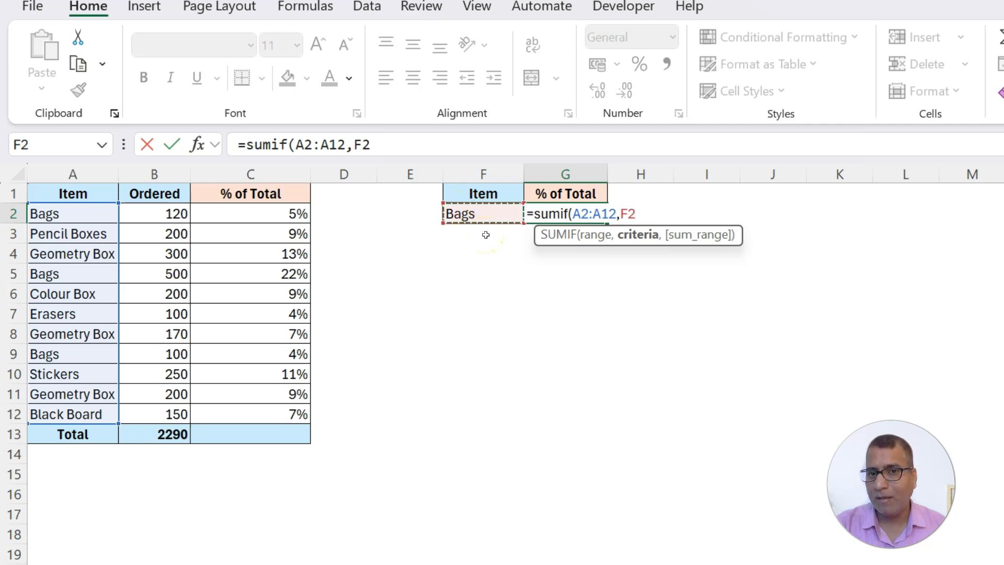
{"action": "type", "text": ","}
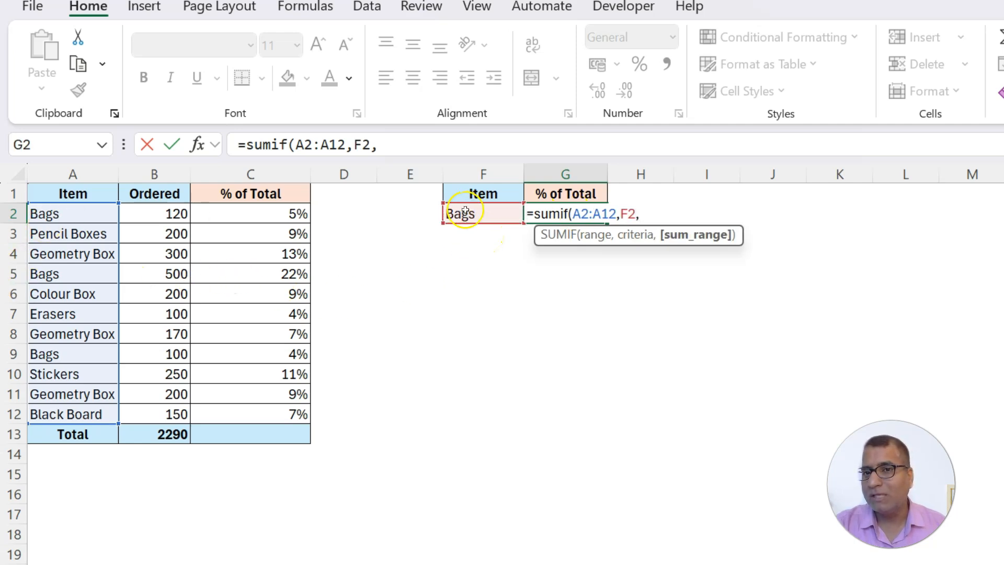
{"action": "left_click_drag", "start_coordinate": [167, 214], "coordinate": [164, 413]}
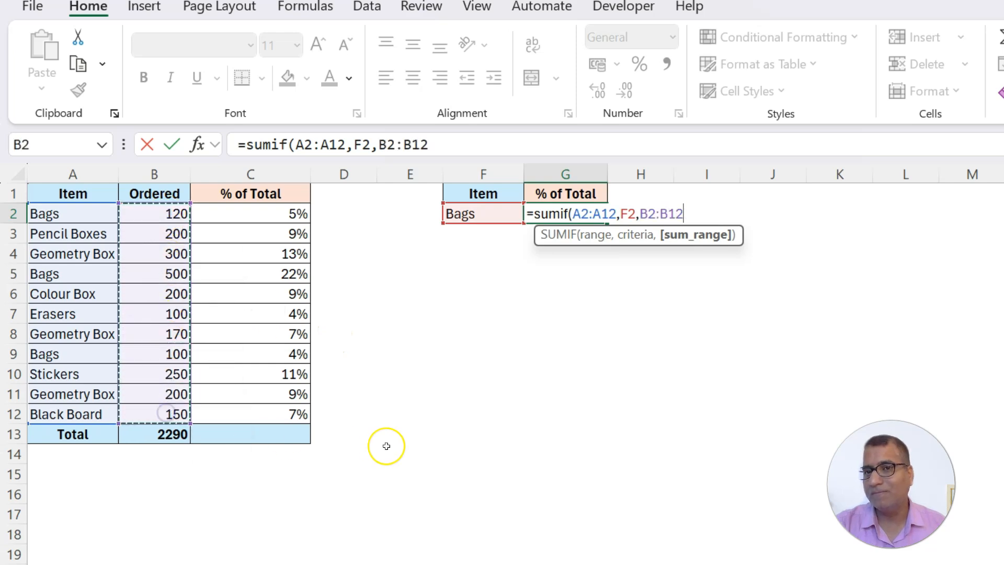
{"action": "type", "text": ")"}
{"action": "key", "text": "Return"}
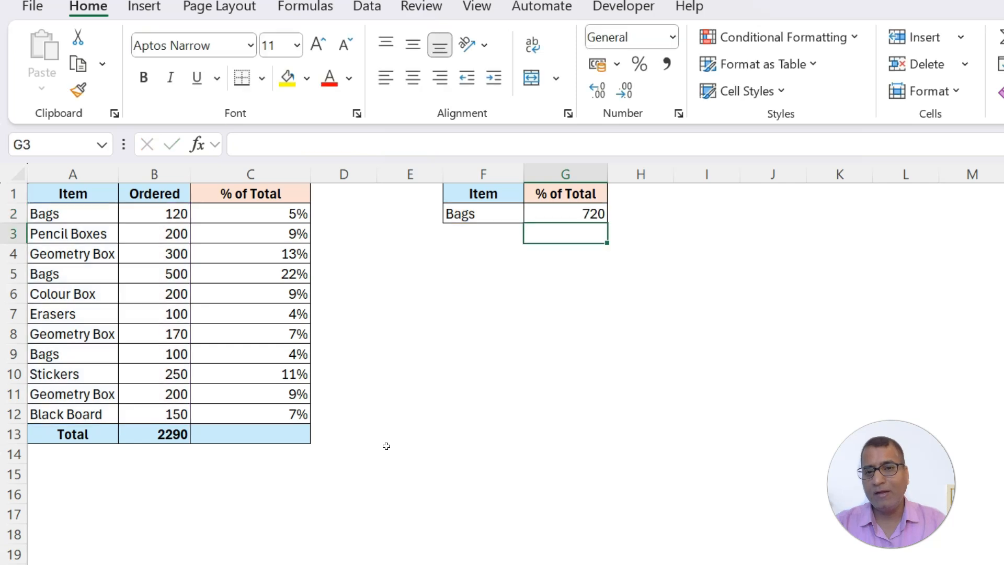
Step: Extend the G2 formula to divide the SUMIF by the total in B13, and format the cell as a percentage
{"action": "key", "text": "Up"}
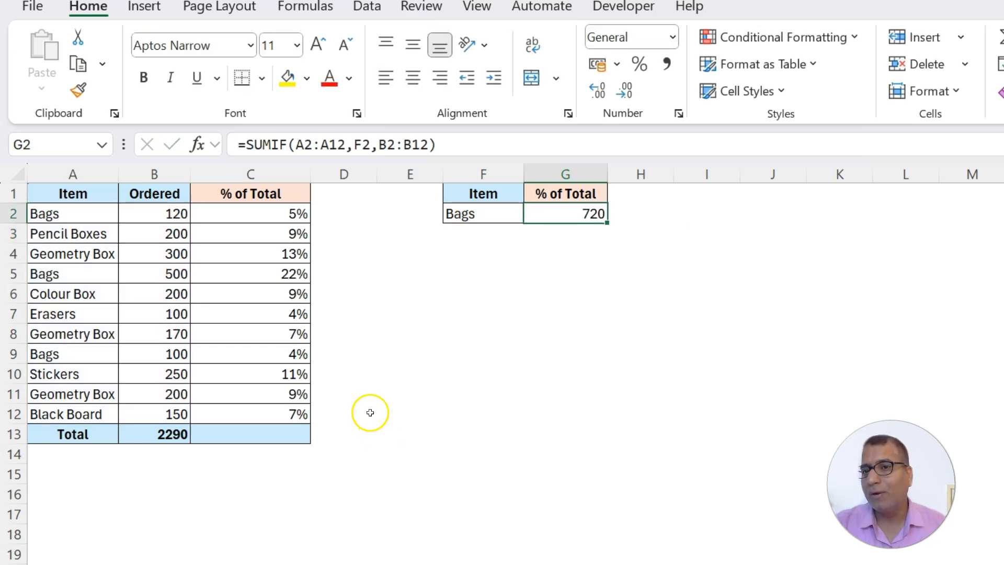
{"action": "left_click", "coordinate": [448, 146]}
{"action": "type", "text": "/"}
{"action": "left_click", "coordinate": [178, 438]}
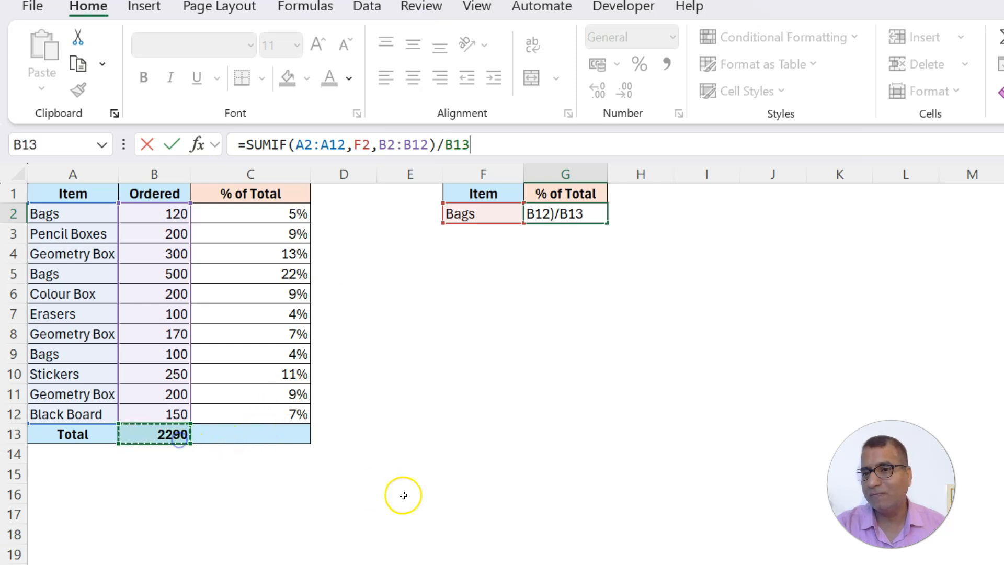
{"action": "key", "text": "Return"}
{"action": "key", "text": "Up"}
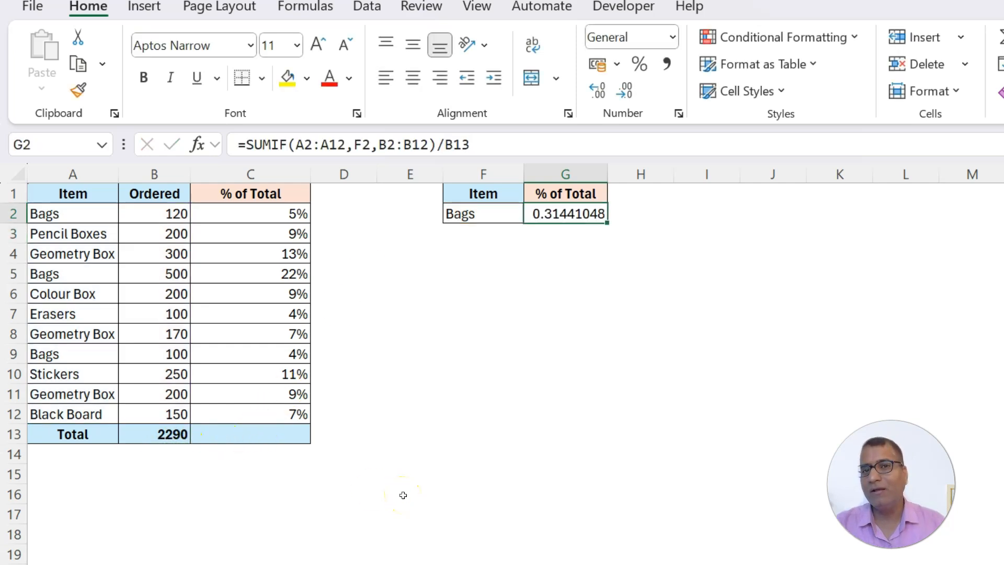
{"action": "left_click", "coordinate": [638, 63]}
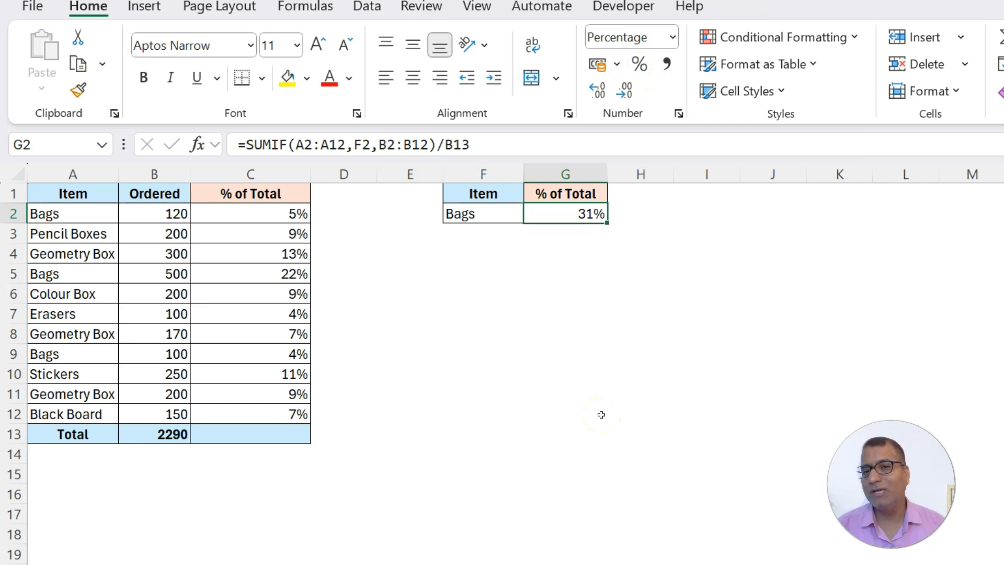
{"action": "left_click_drag", "start_coordinate": [246, 144], "coordinate": [437, 143]}
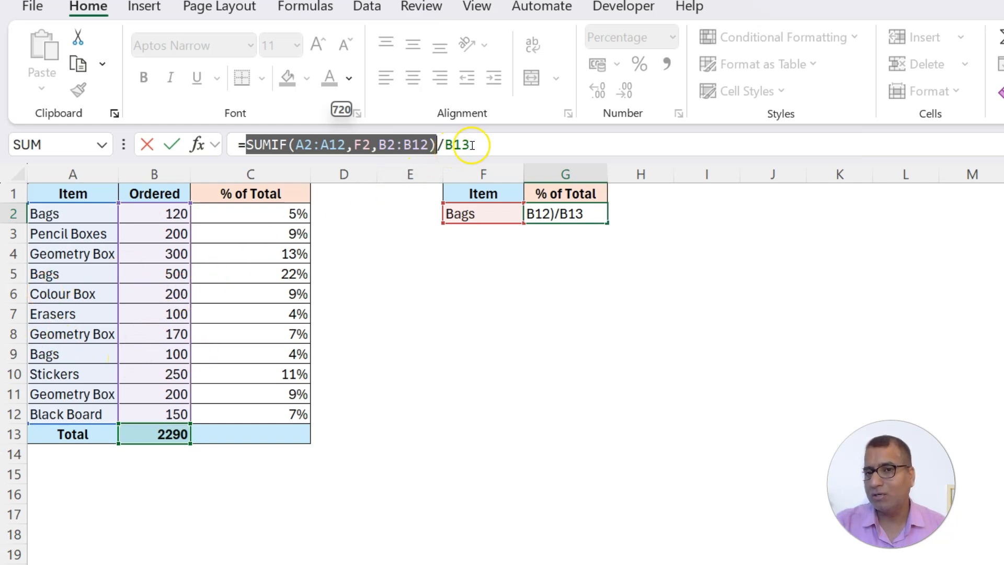
{"action": "key", "text": "ctrl+Return"}
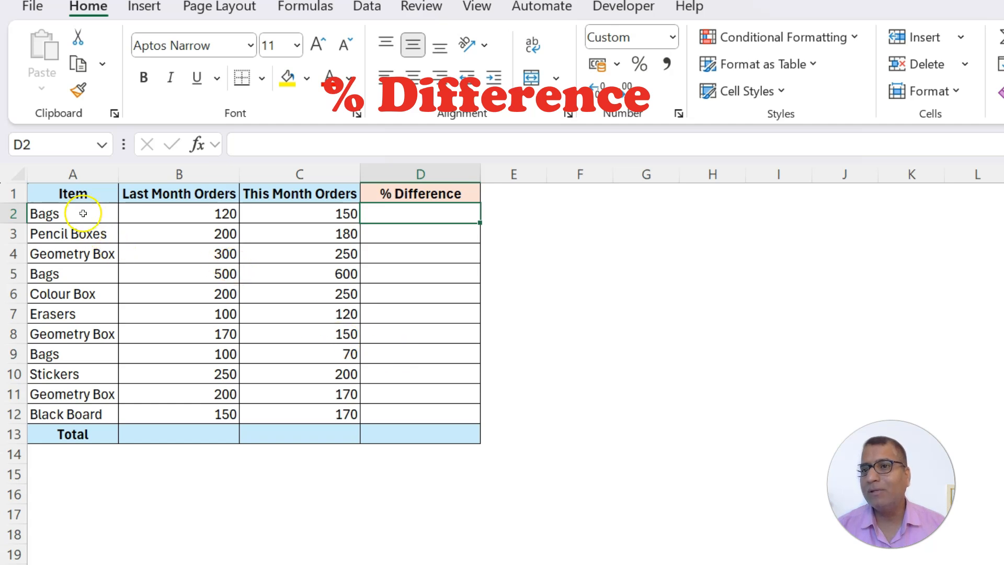
Step: On the monthly orders sheet, enter =C2-B2 in D2 to subtract last month's orders from this month's
{"action": "left_click_drag", "start_coordinate": [153, 214], "coordinate": [178, 408]}
{"action": "left_click_drag", "start_coordinate": [295, 209], "coordinate": [313, 405]}
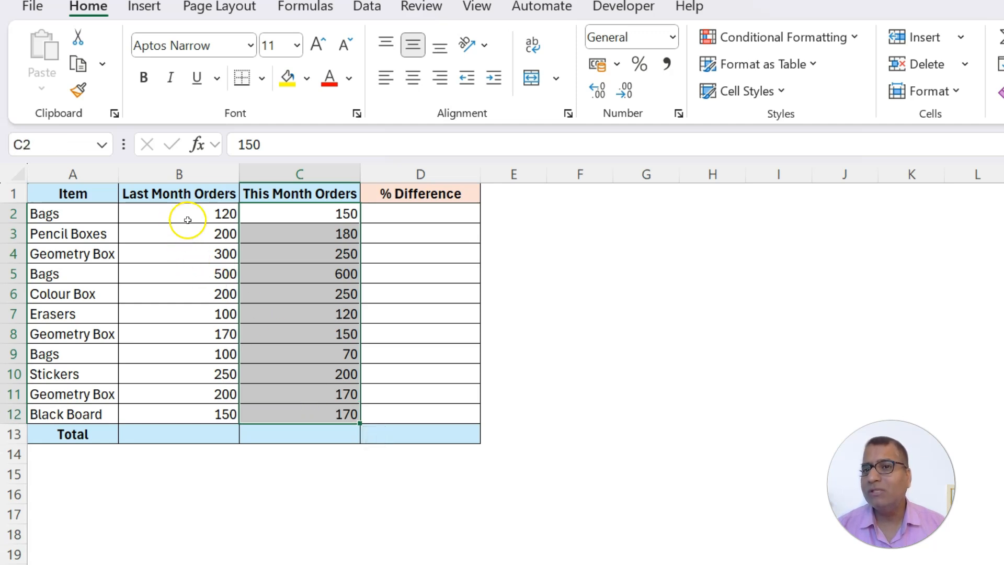
{"action": "left_click", "coordinate": [430, 211]}
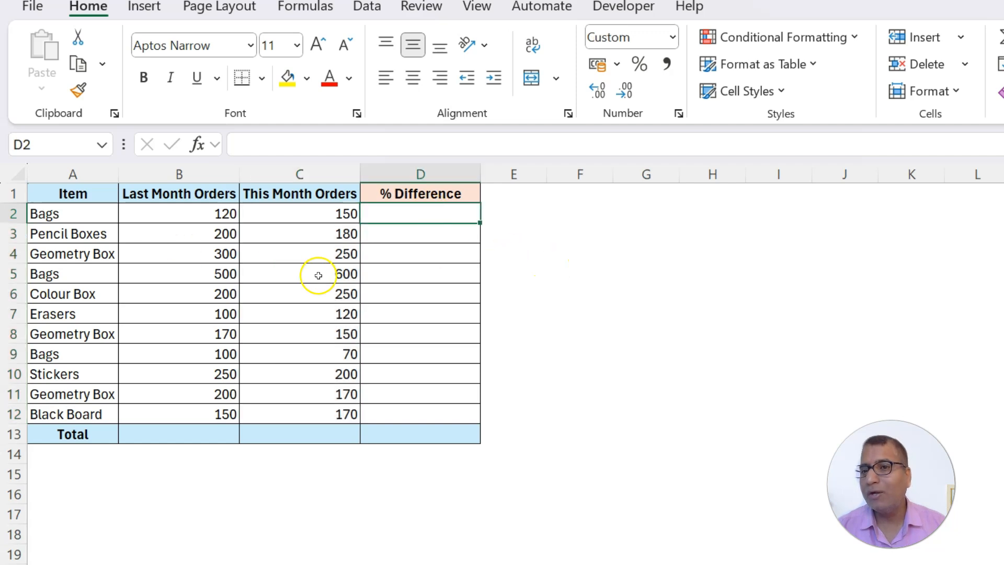
{"action": "type", "text": "="}
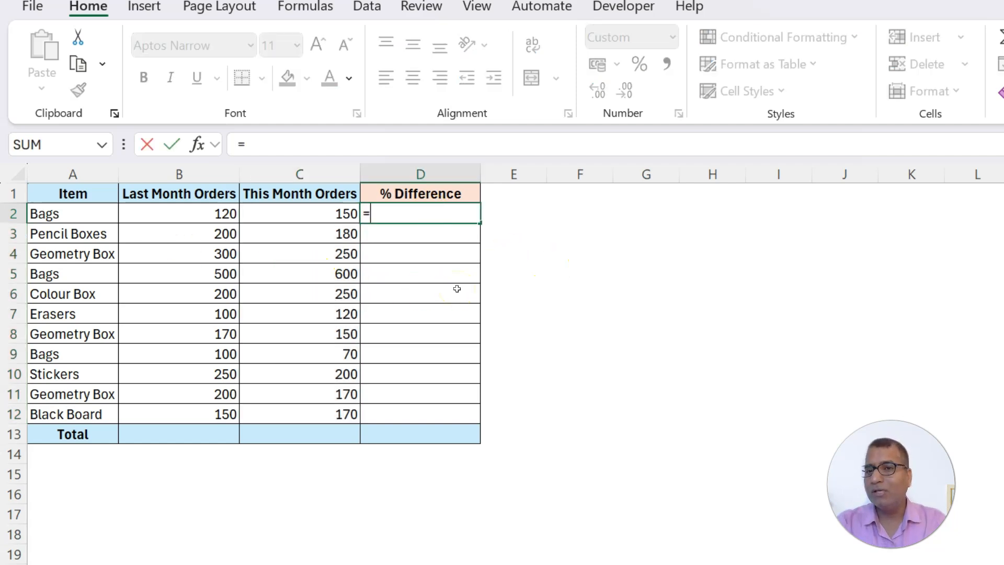
{"action": "left_click", "coordinate": [294, 218]}
{"action": "type", "text": "-"}
{"action": "left_click", "coordinate": [220, 211]}
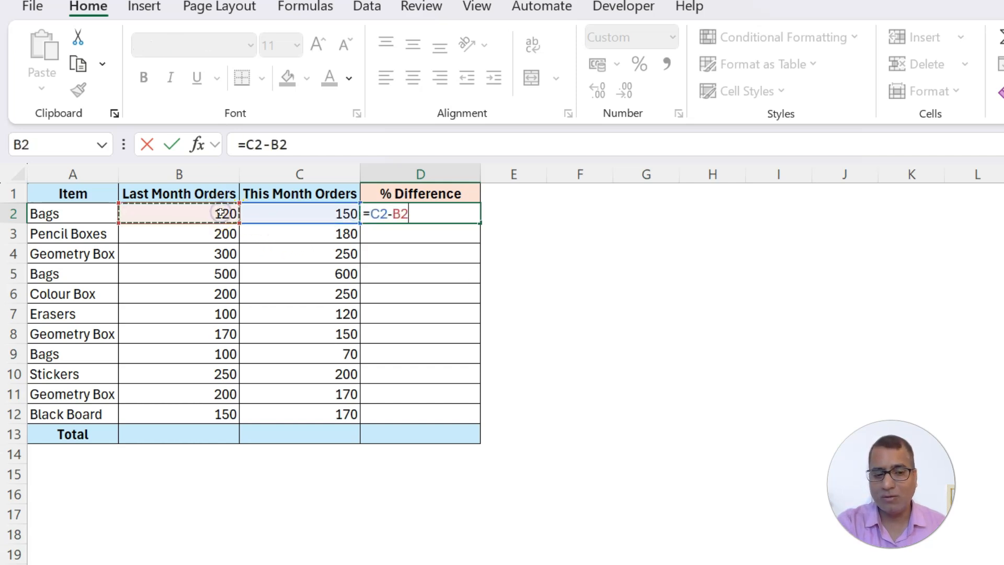
{"action": "key", "text": "Return"}
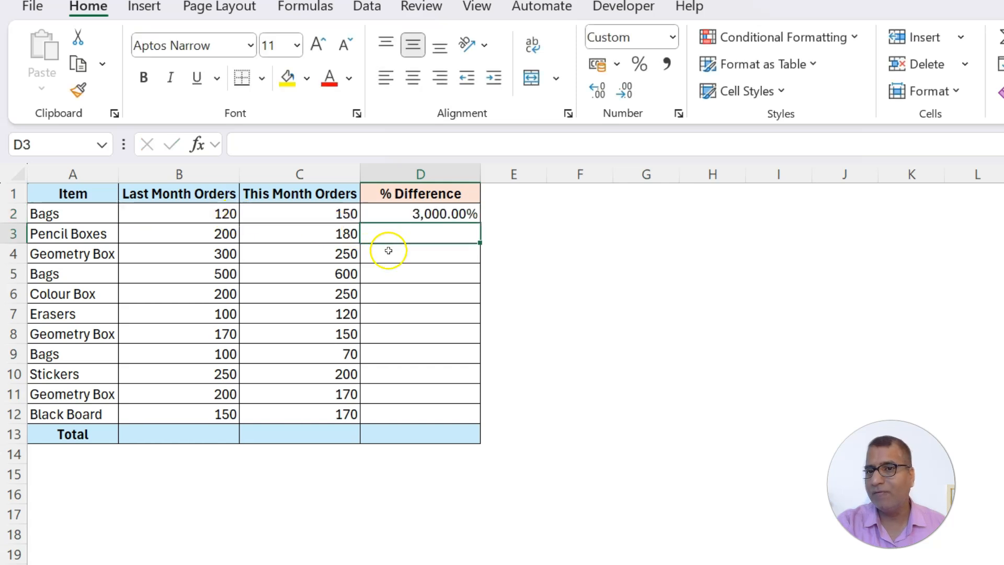
Step: Change the D2 formula to =(C2-B2)/B2 and fill it down through D12
{"action": "left_click", "coordinate": [405, 216]}
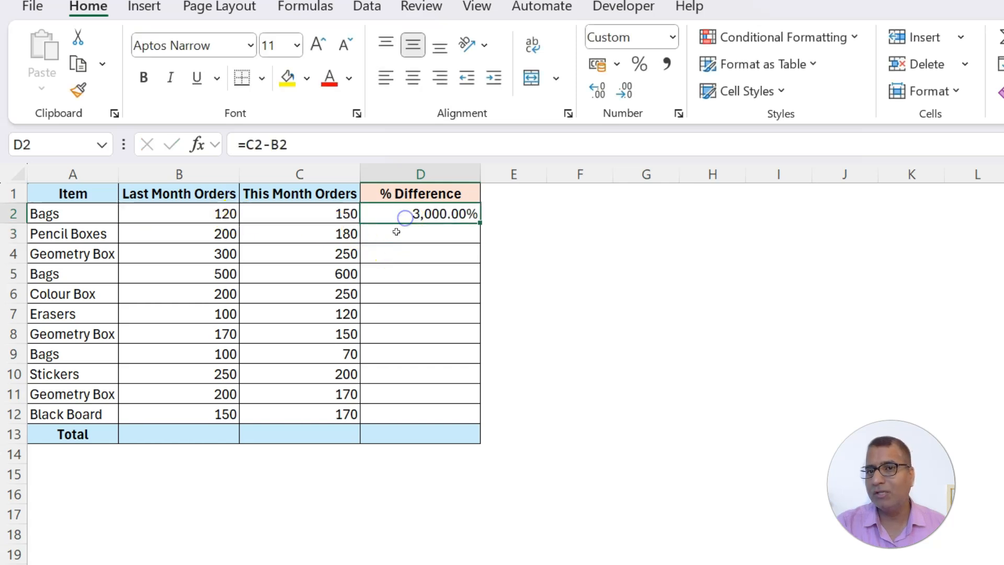
{"action": "left_click", "coordinate": [250, 145]}
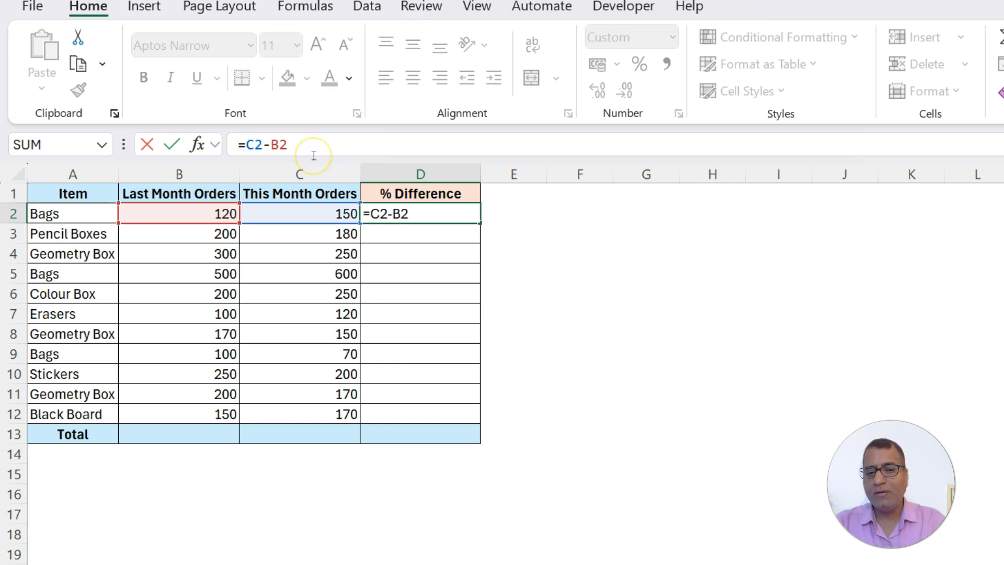
{"action": "type", "text": "("}
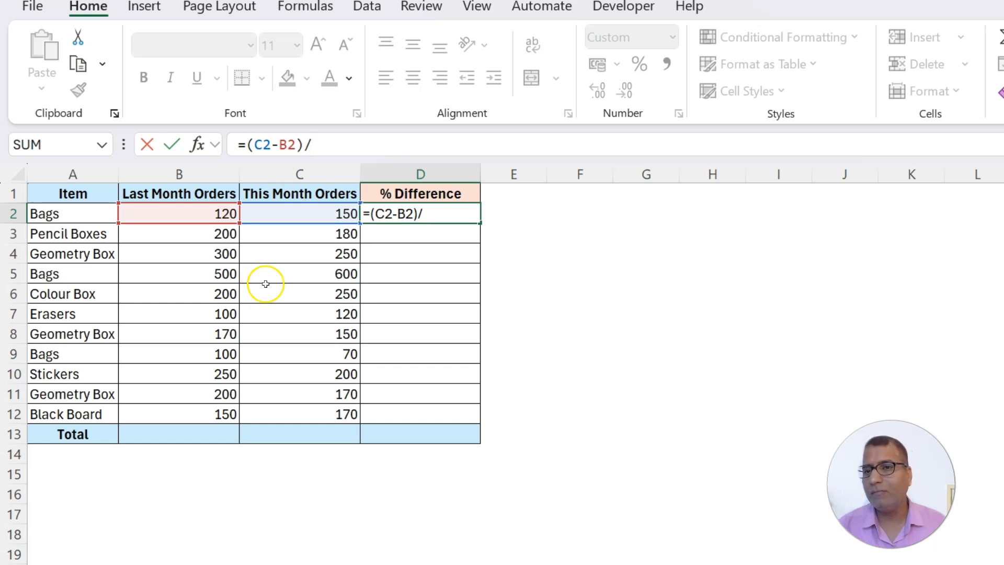
{"action": "left_click", "coordinate": [198, 224]}
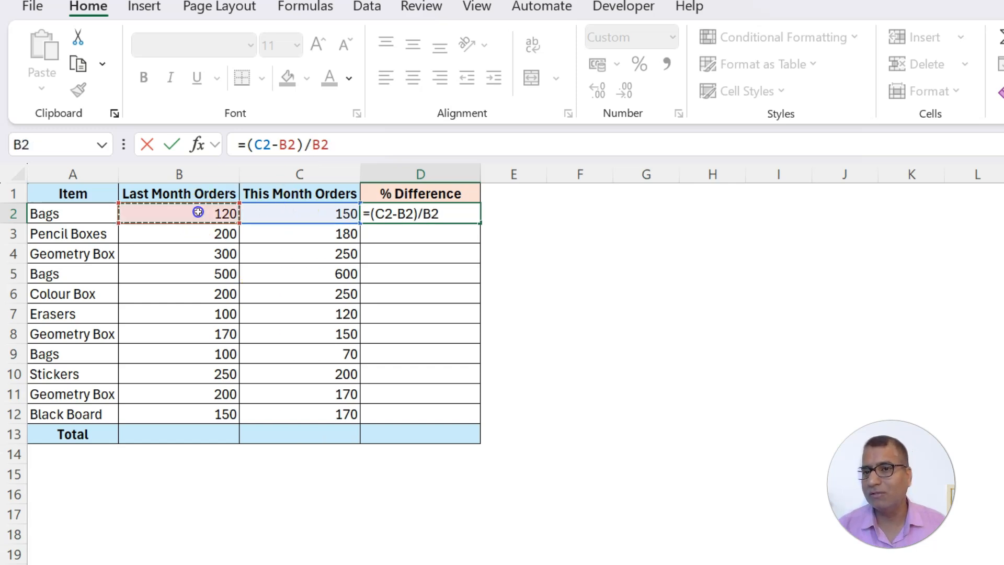
{"action": "key", "text": "Return"}
{"action": "key", "text": "Up"}
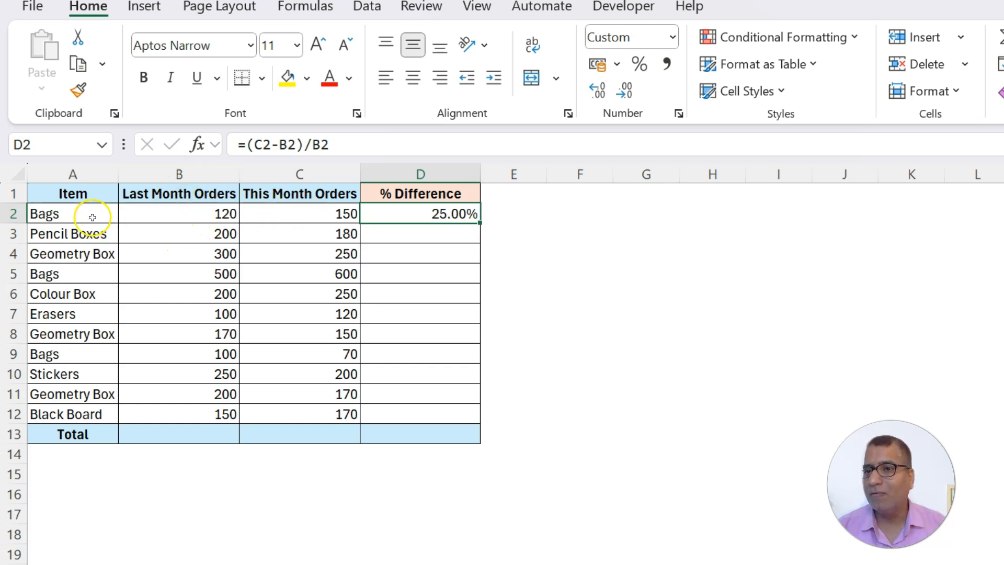
{"action": "left_click_drag", "start_coordinate": [475, 213], "coordinate": [481, 416]}
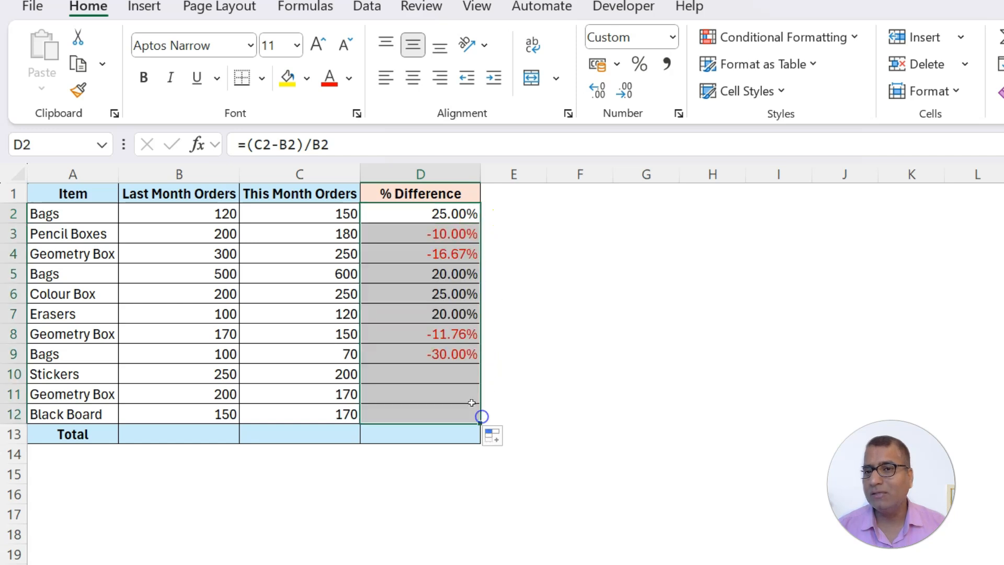
Step: Check the % Difference formulas in D2 to D5 against the order columns, examining the difference and divisor parts of the D5 formula
{"action": "left_click", "coordinate": [424, 234]}
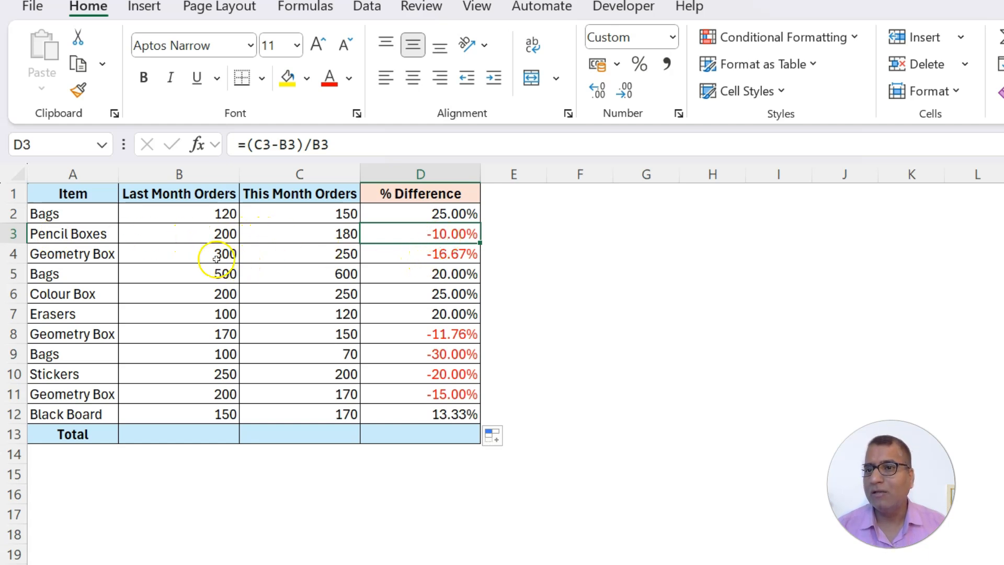
{"action": "left_click", "coordinate": [430, 259]}
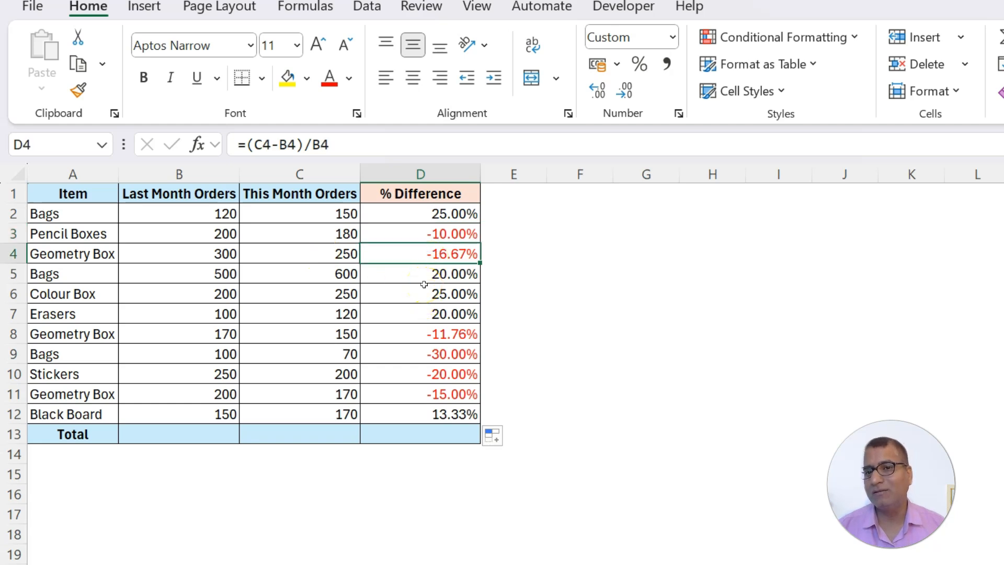
{"action": "left_click", "coordinate": [408, 214]}
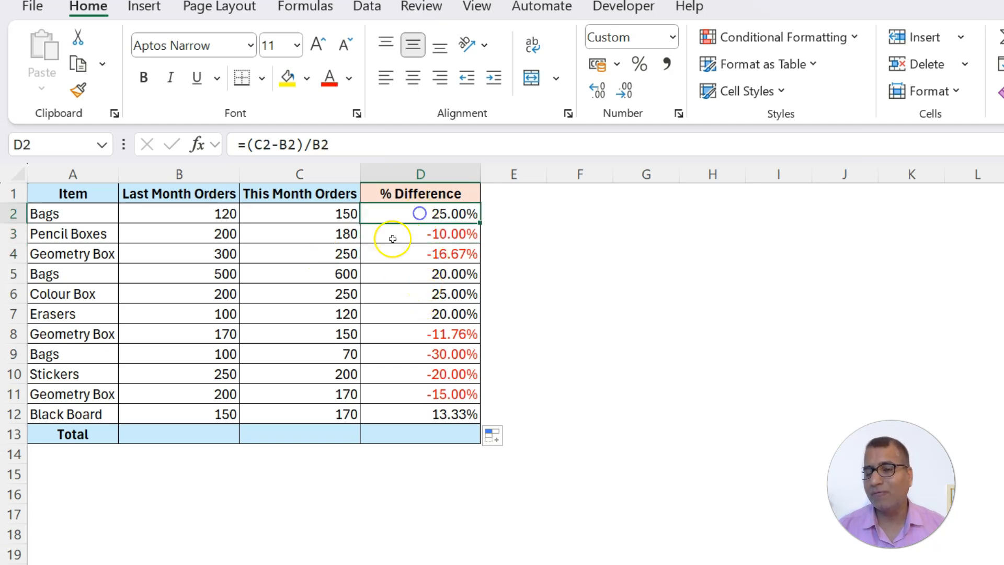
{"action": "left_click", "coordinate": [448, 279]}
{"action": "left_click", "coordinate": [260, 144]}
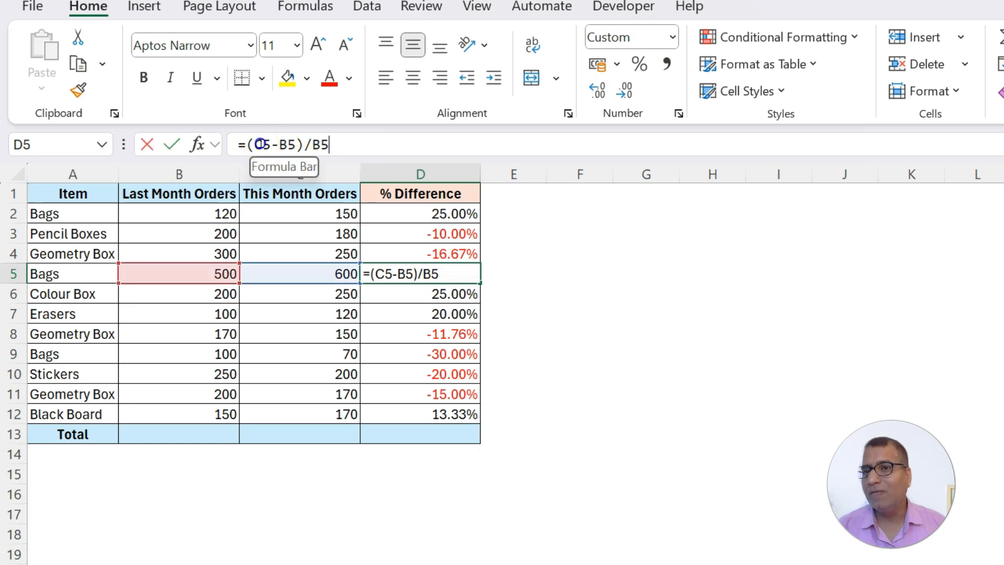
{"action": "left_click_drag", "start_coordinate": [254, 144], "coordinate": [292, 143]}
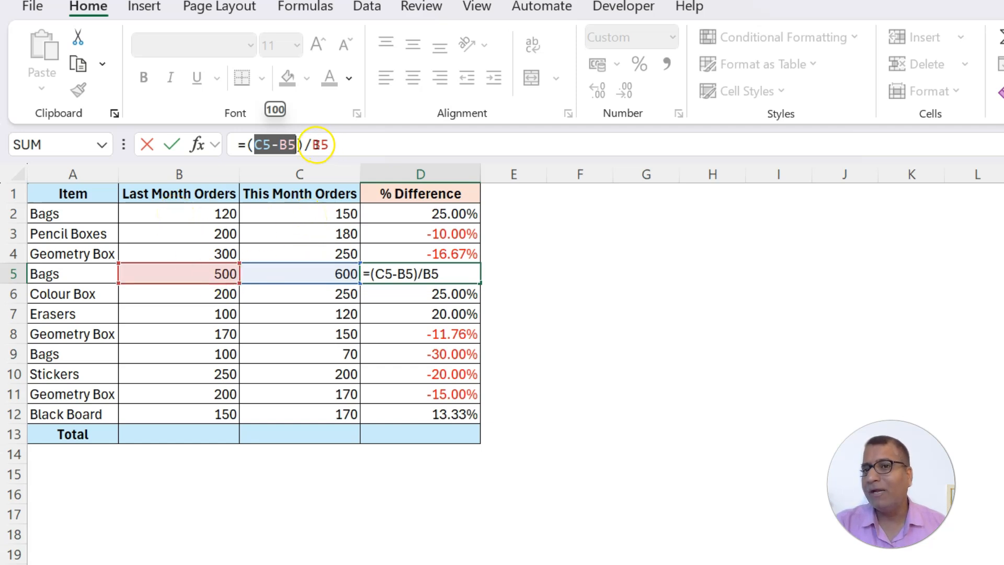
{"action": "left_click_drag", "start_coordinate": [329, 145], "coordinate": [313, 145]}
{"action": "key", "text": "Escape"}
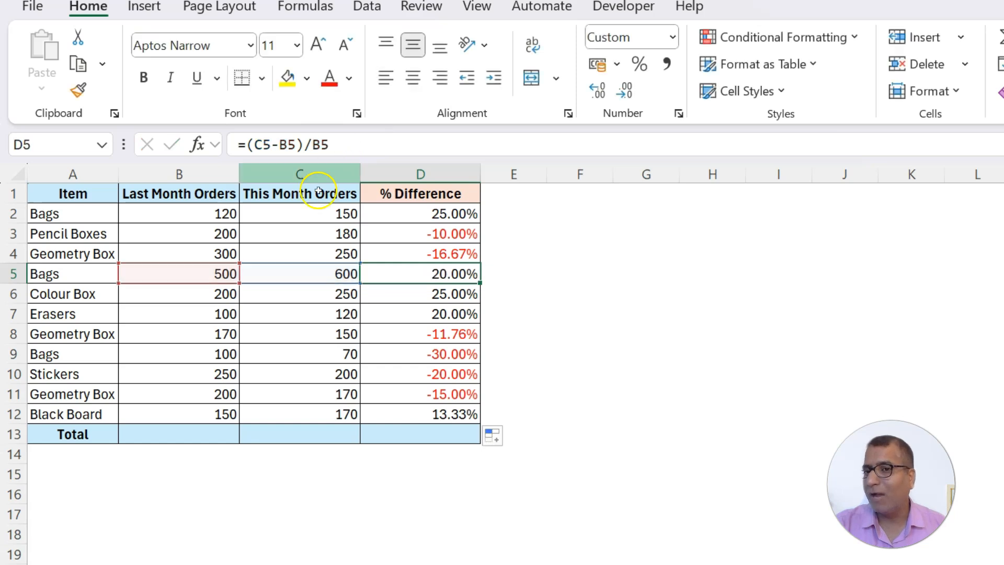
{"action": "left_click_drag", "start_coordinate": [208, 222], "coordinate": [207, 411]}
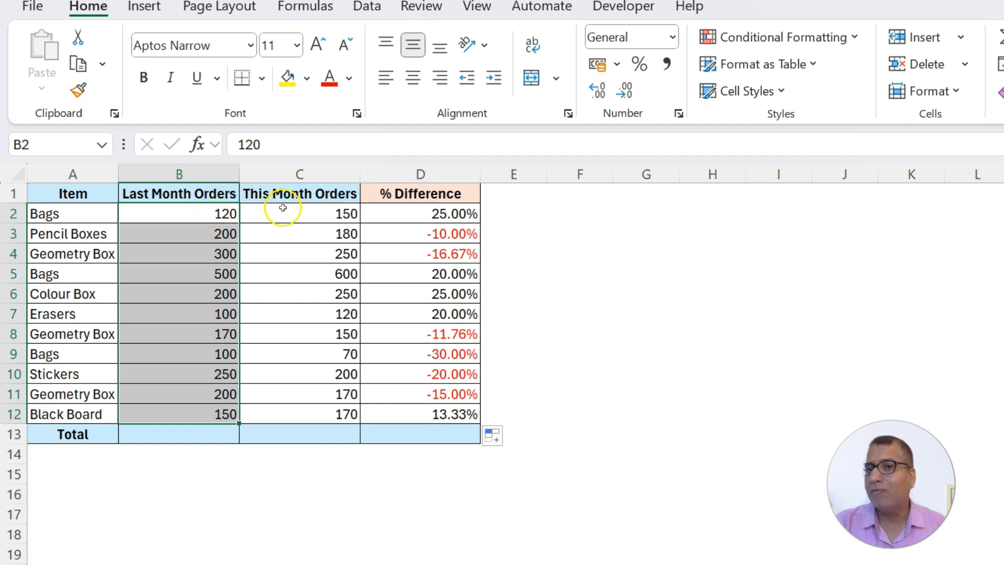
{"action": "left_click", "coordinate": [410, 219]}
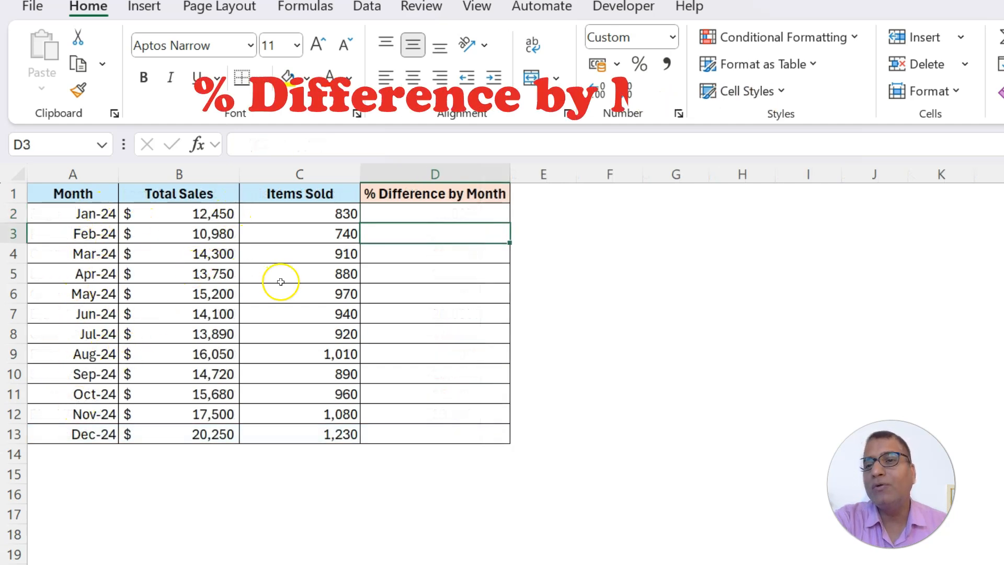
Step: On the monthly sales sheet, start a formula in D3 that subtracts January's items sold from February's, =C3-C2
{"action": "left_click", "coordinate": [309, 211]}
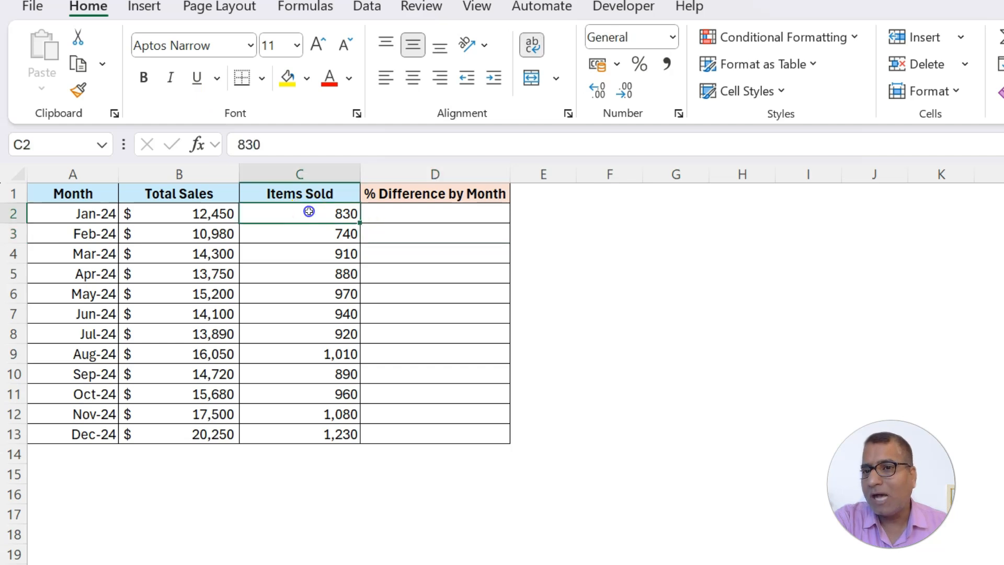
{"action": "left_click", "coordinate": [305, 234]}
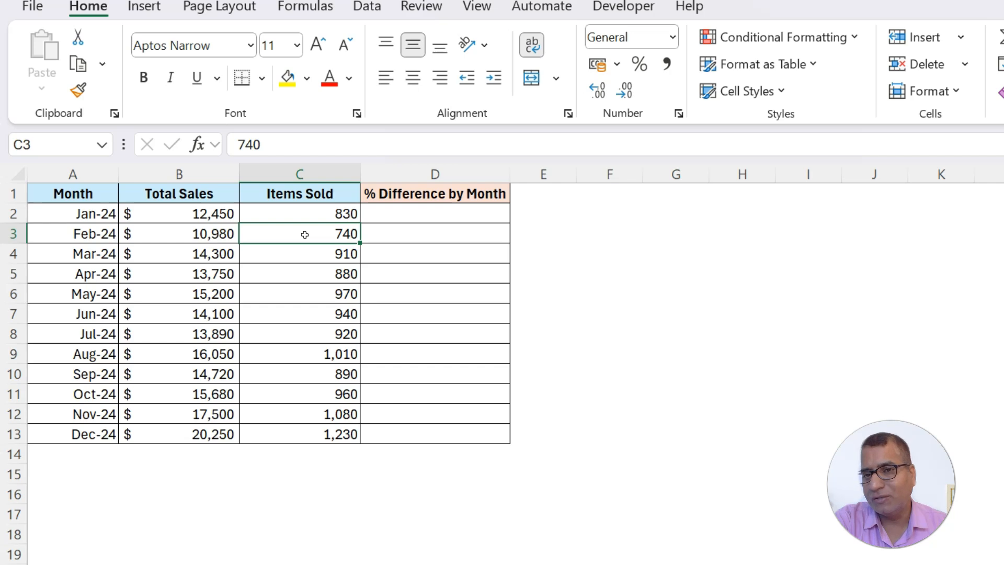
{"action": "left_click", "coordinate": [409, 233]}
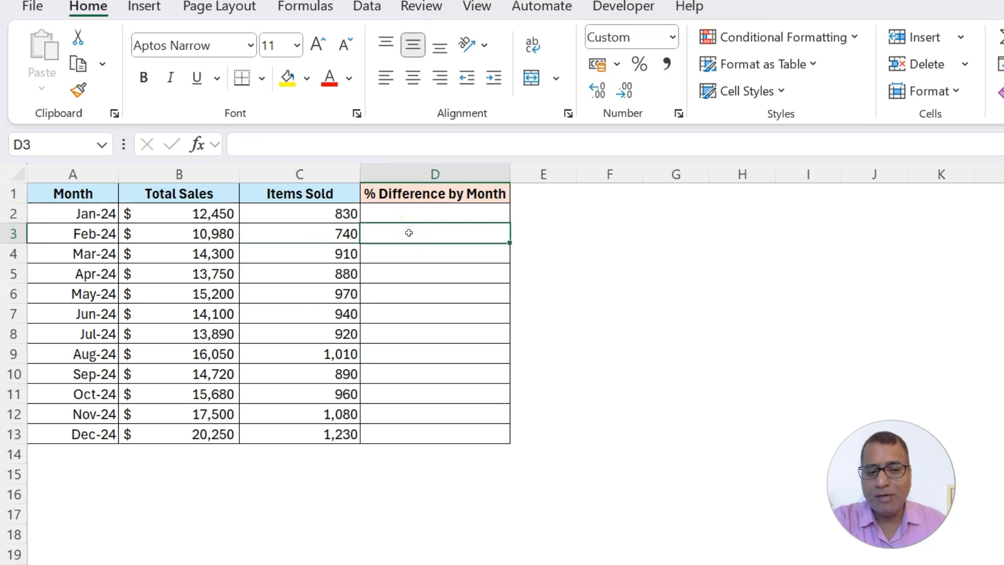
{"action": "type", "text": "="}
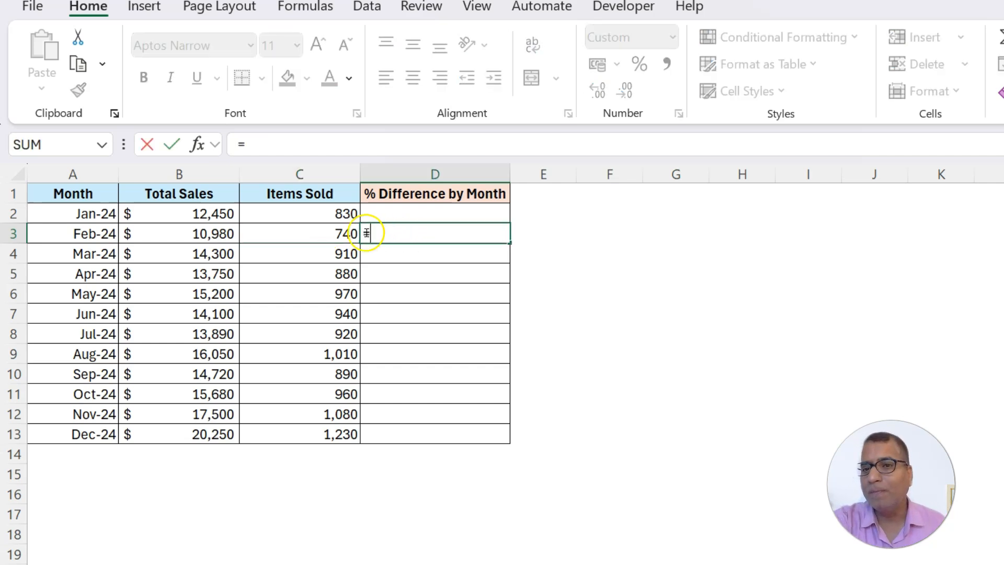
{"action": "left_click", "coordinate": [334, 230]}
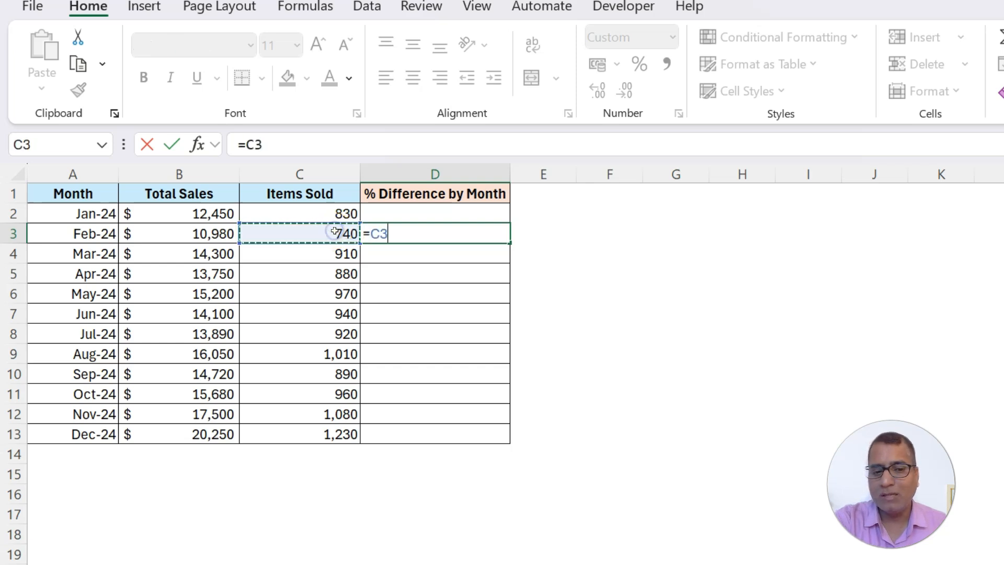
{"action": "type", "text": "-"}
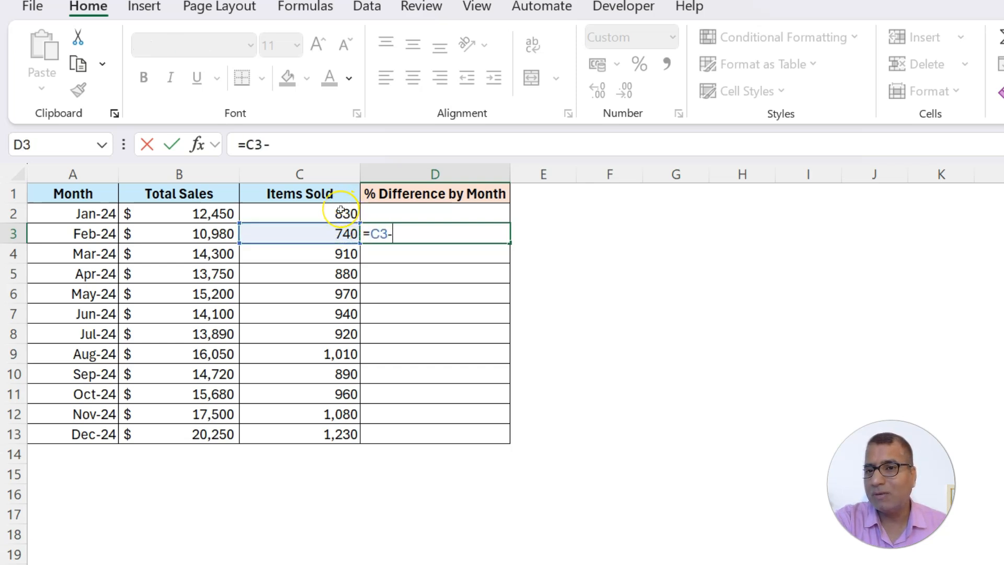
{"action": "left_click", "coordinate": [341, 210]}
Step: Complete the D3 formula as =(C3-C2)/C2 and fill it down through D13
{"action": "left_click", "coordinate": [245, 144]}
{"action": "type", "text": "("}
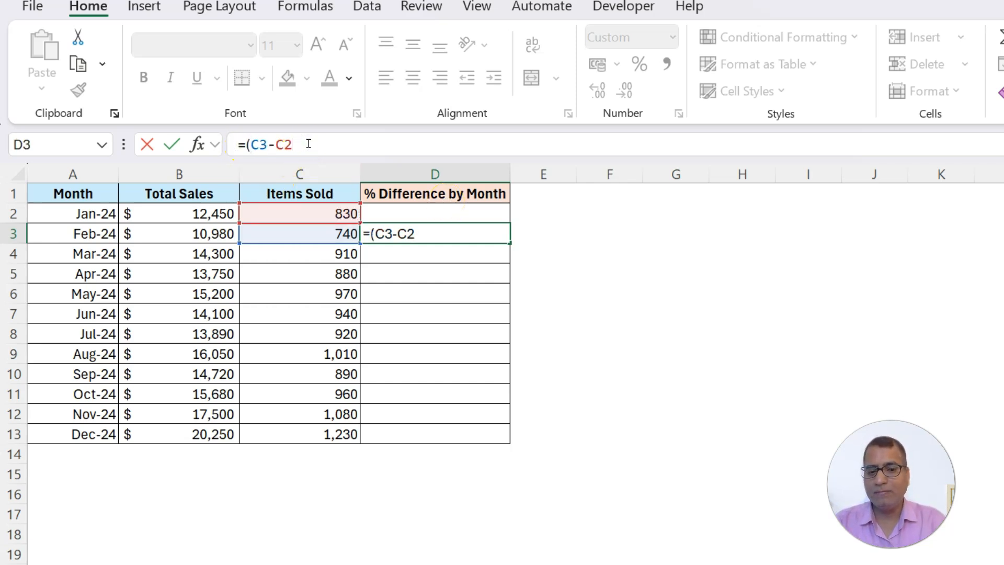
{"action": "type", "text": ")/"}
{"action": "left_click", "coordinate": [311, 213]}
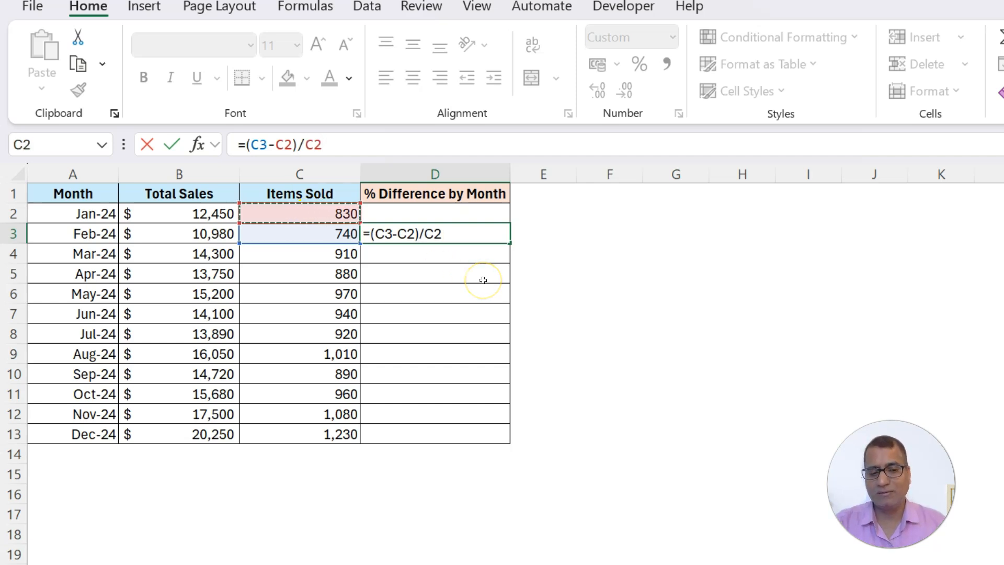
{"action": "key", "text": "Return"}
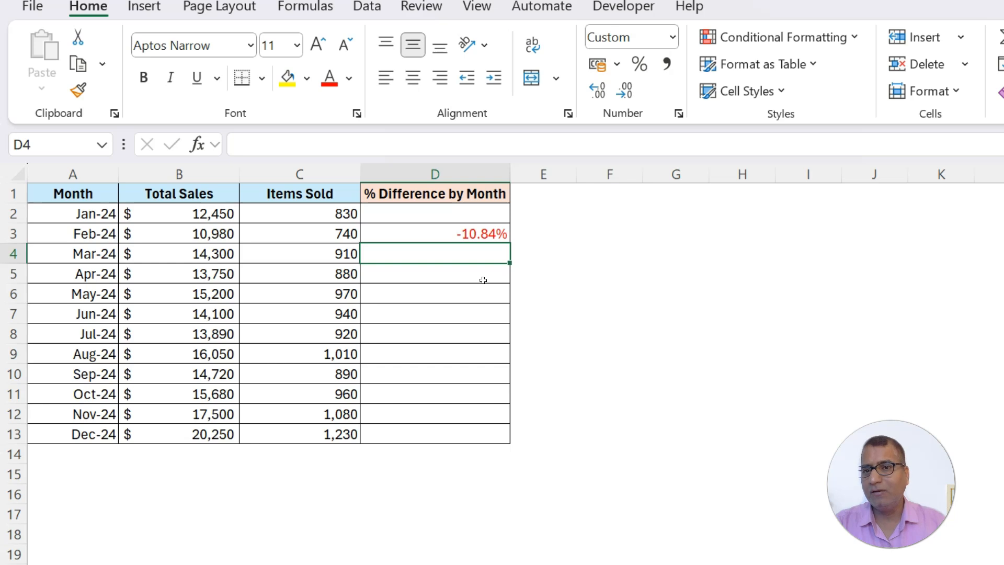
{"action": "key", "text": "Up"}
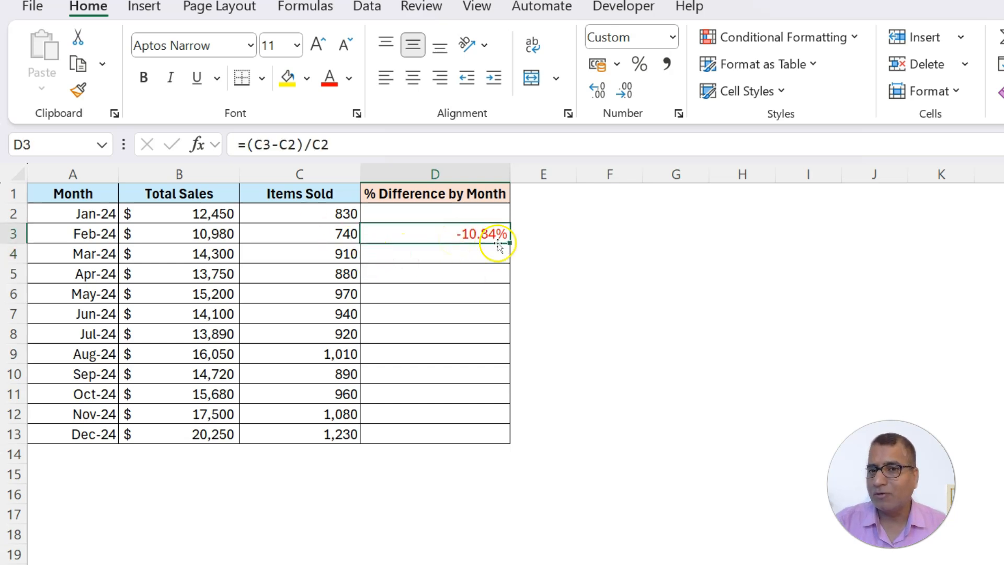
{"action": "left_click_drag", "start_coordinate": [506, 243], "coordinate": [498, 435]}
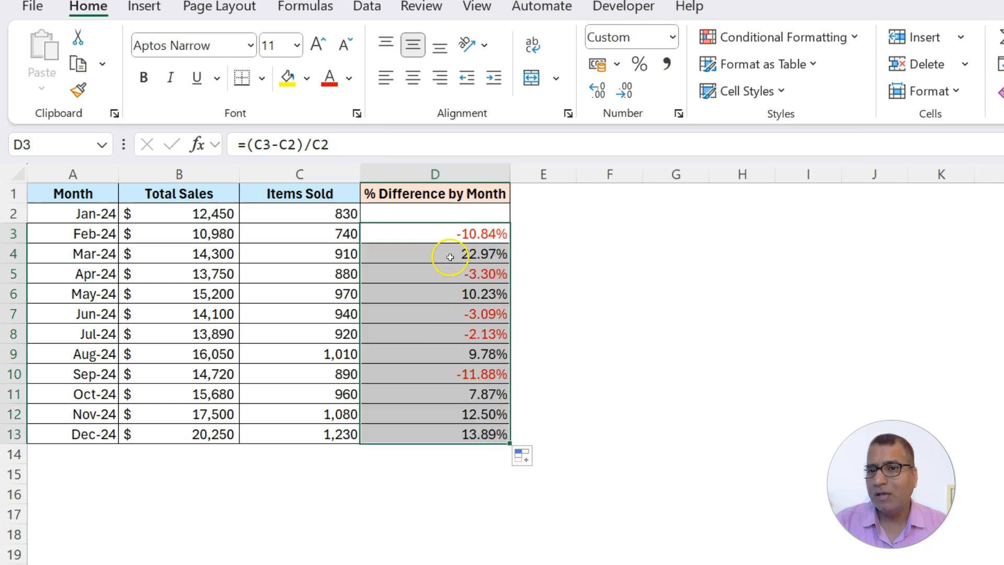
Step: Inspect the cell references used by the % Difference by Month formulas in D4, D5 and D6
{"action": "left_click", "coordinate": [450, 256]}
{"action": "double_click", "coordinate": [459, 249]}
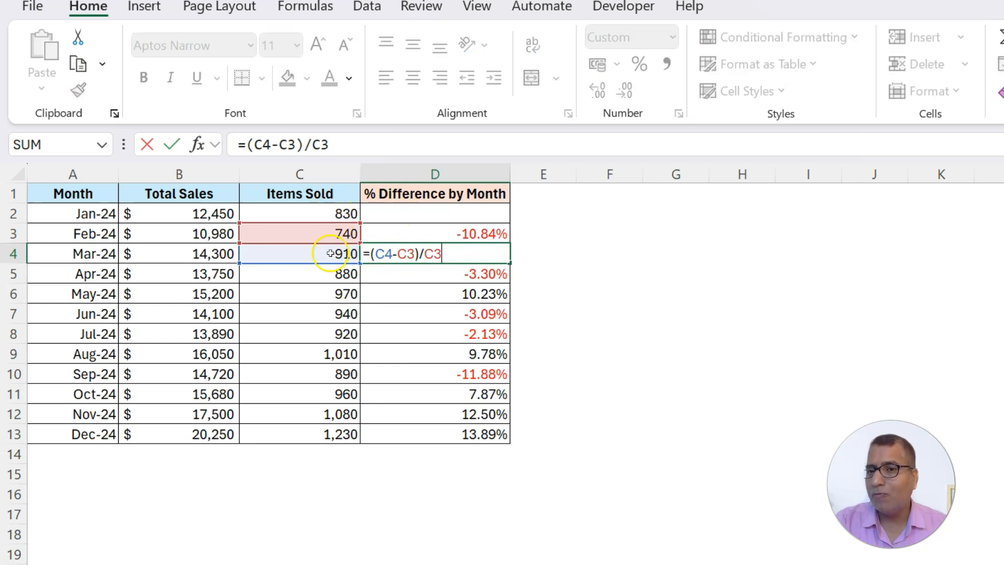
{"action": "key", "text": "Escape"}
{"action": "double_click", "coordinate": [436, 274]}
{"action": "key", "text": "Escape"}
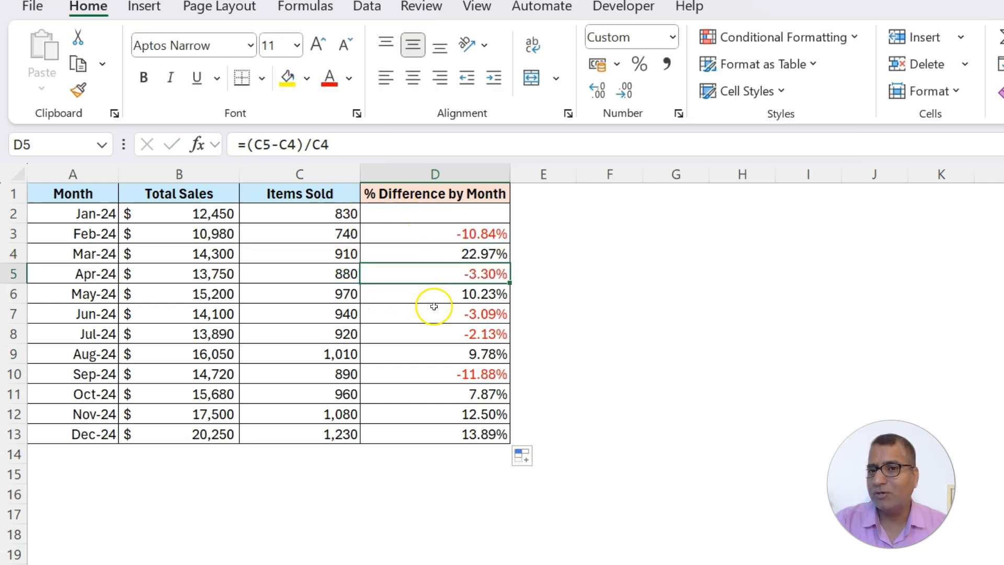
{"action": "left_click", "coordinate": [442, 294]}
{"action": "double_click", "coordinate": [441, 294]}
{"action": "key", "text": "Escape"}
Step: Compare the March percentage in D4 with the February and March items sold, and review the monthly results down to D13
{"action": "left_click", "coordinate": [458, 257]}
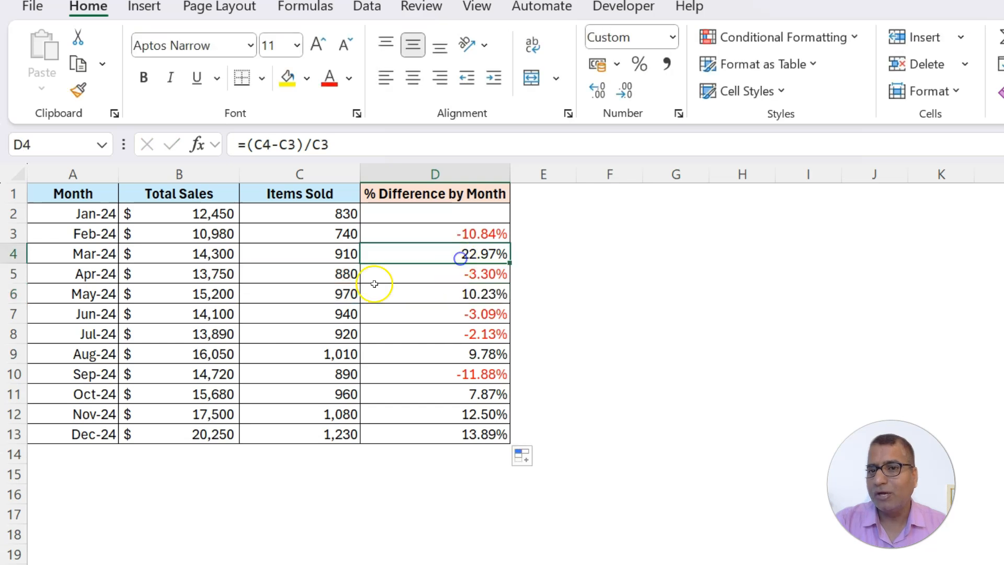
{"action": "left_click", "coordinate": [331, 231]}
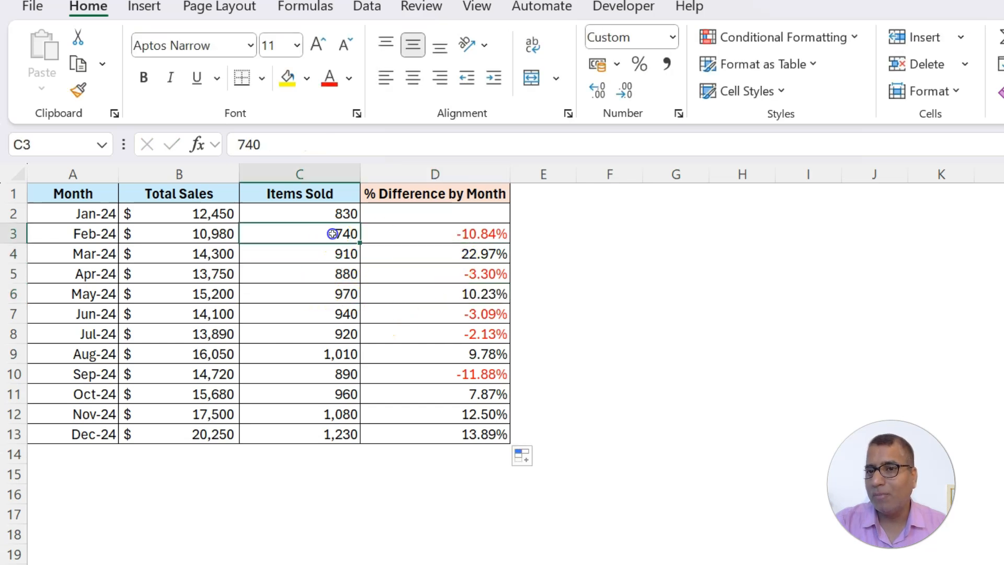
{"action": "left_click", "coordinate": [322, 257]}
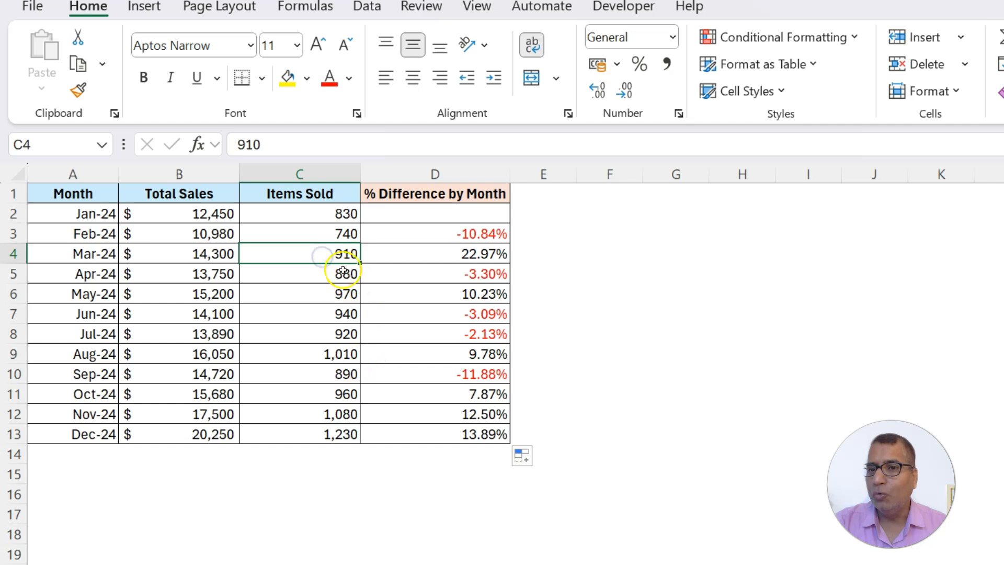
{"action": "left_click", "coordinate": [456, 253]}
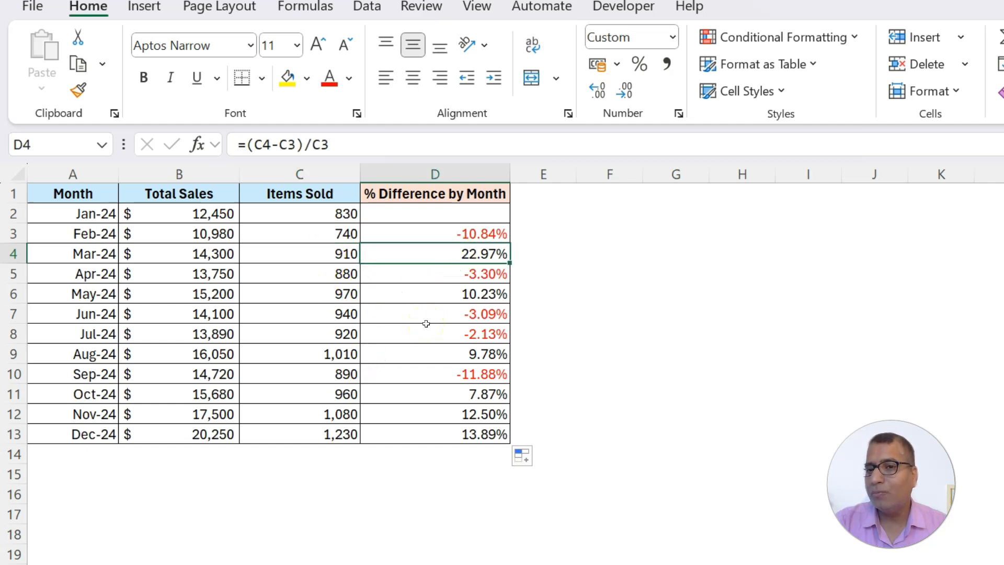
{"action": "left_click", "coordinate": [450, 274]}
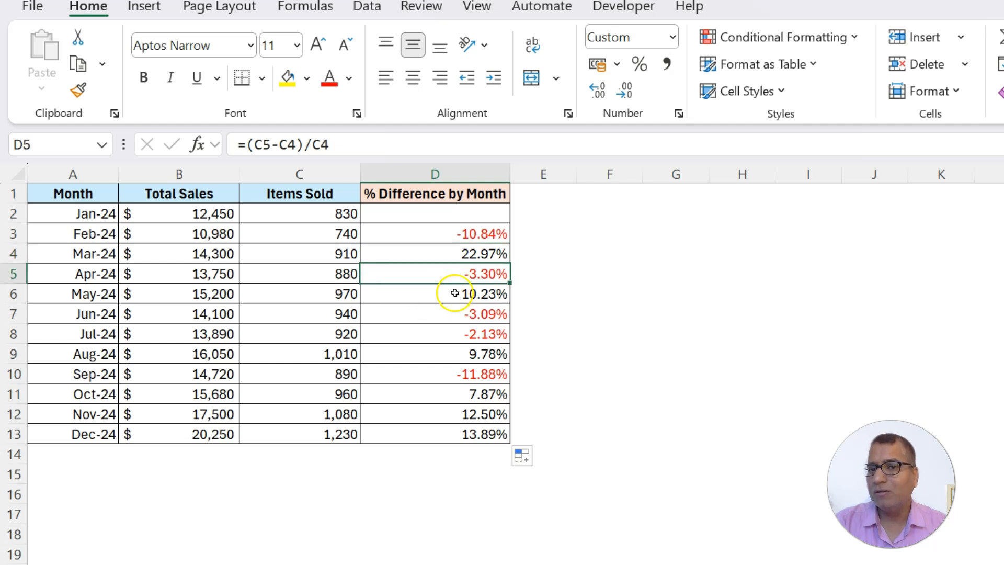
{"action": "left_click", "coordinate": [455, 293]}
{"action": "left_click", "coordinate": [437, 330]}
{"action": "left_click", "coordinate": [427, 399]}
{"action": "left_click", "coordinate": [426, 433]}
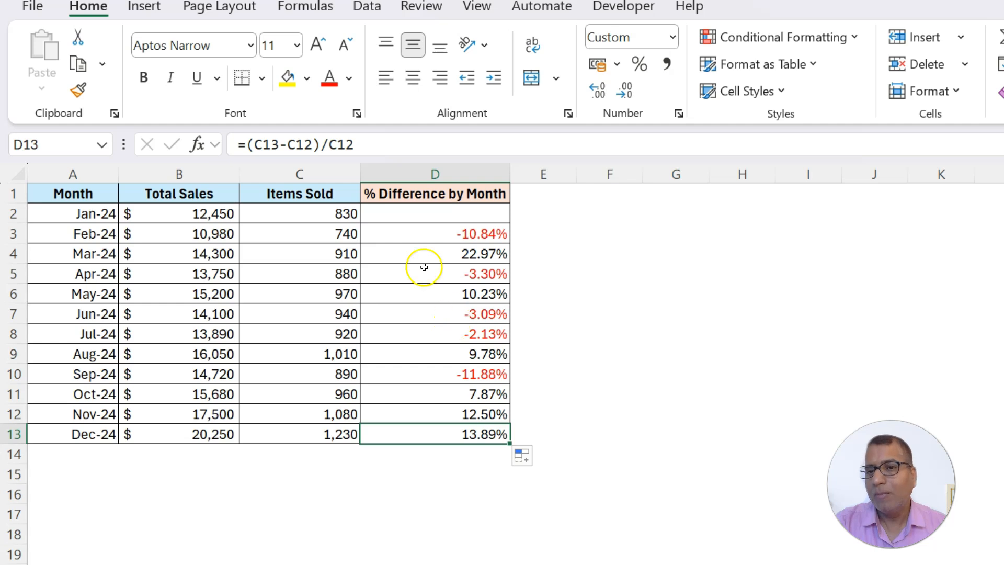
Step: Change the D3 formula to =(C3-$C$2)/$C$2 so every month compares with January, and fill it down through D13
{"action": "left_click", "coordinate": [459, 232]}
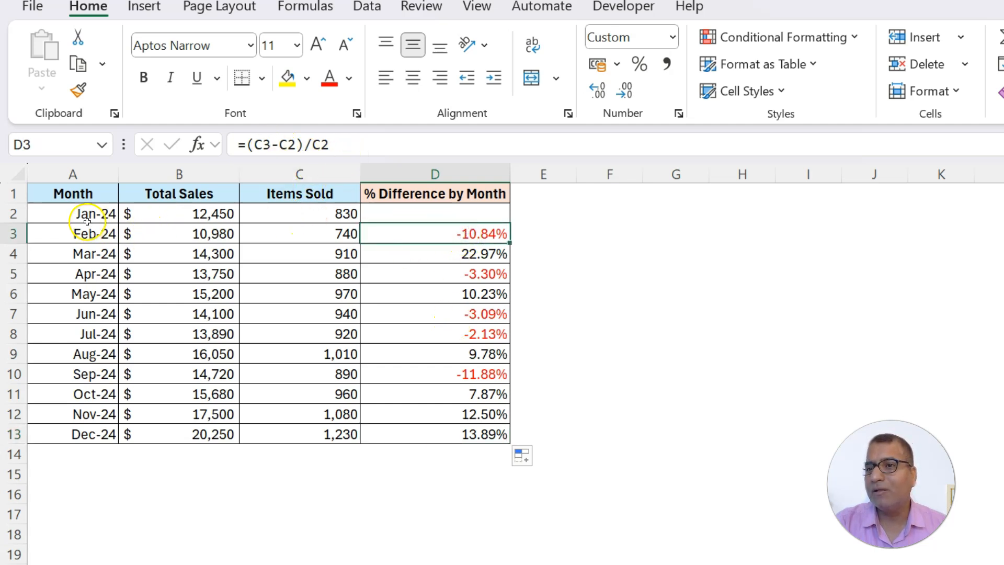
{"action": "left_click", "coordinate": [337, 143]}
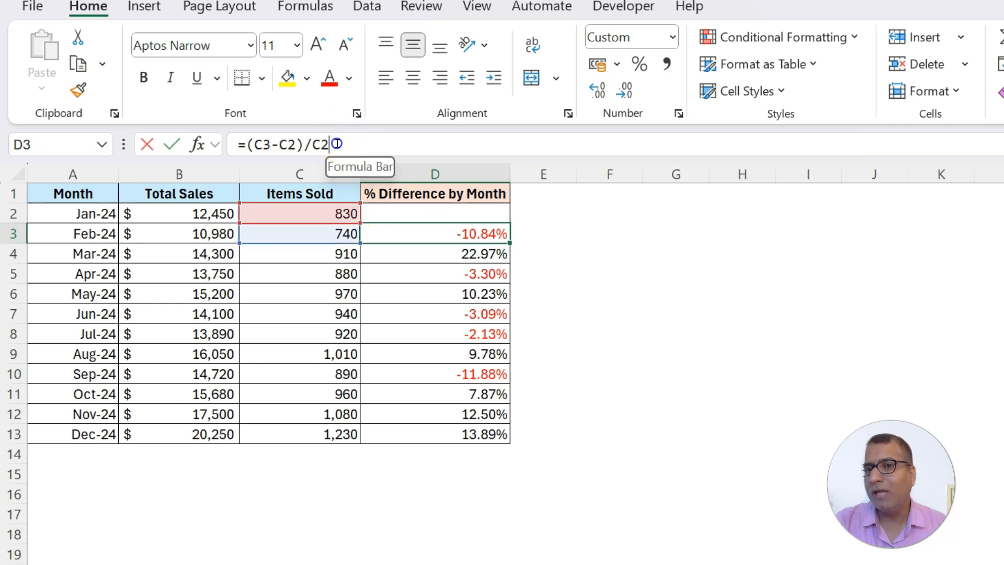
{"action": "double_click", "coordinate": [318, 144]}
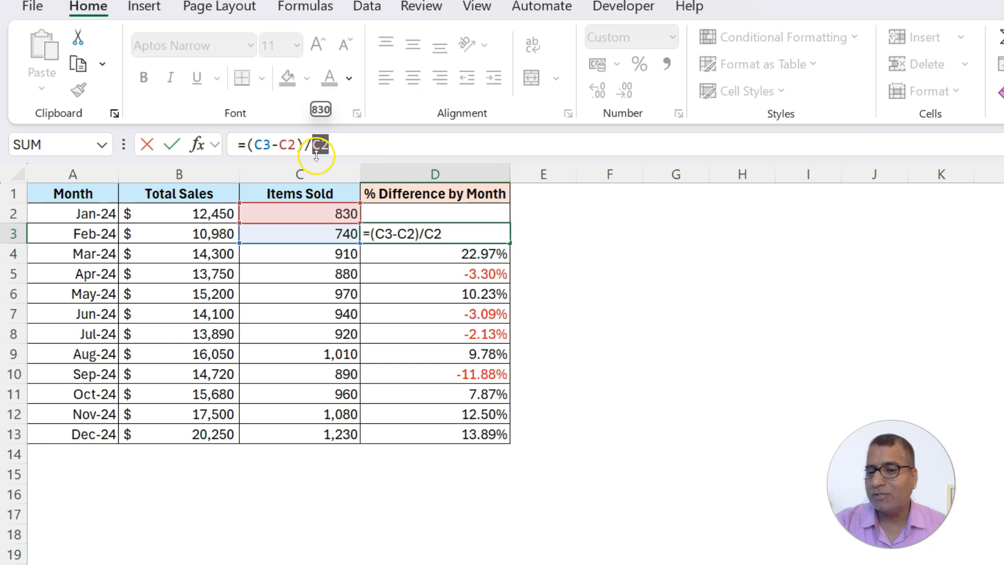
{"action": "key", "text": "F4"}
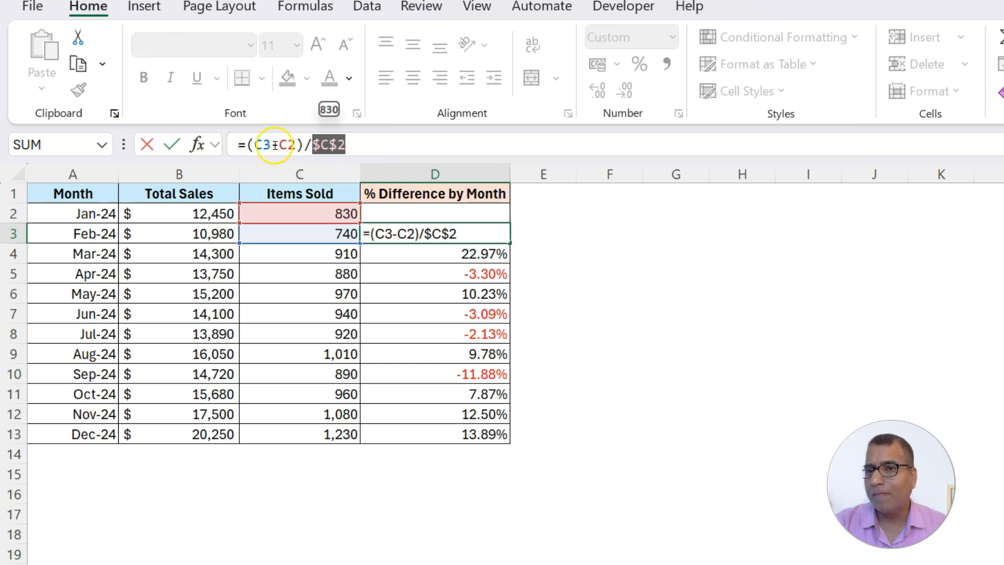
{"action": "left_click_drag", "start_coordinate": [279, 144], "coordinate": [292, 143]}
{"action": "key", "text": "F4"}
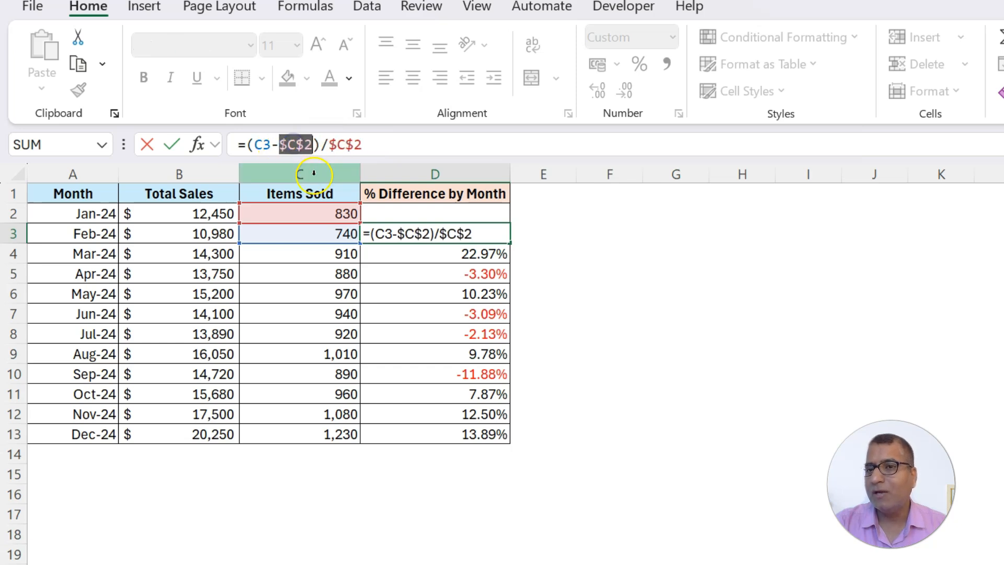
{"action": "key", "text": "Return"}
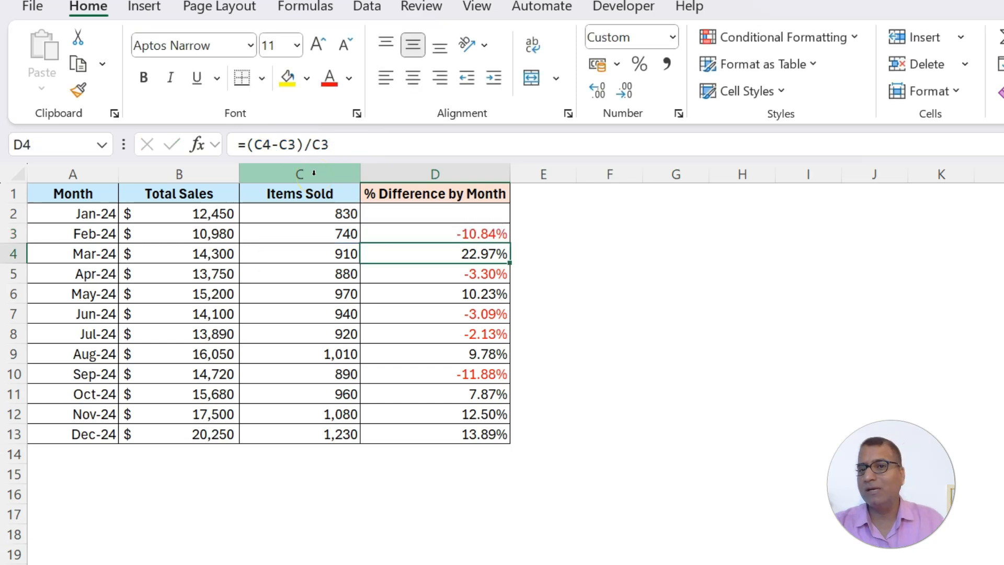
{"action": "key", "text": "Up"}
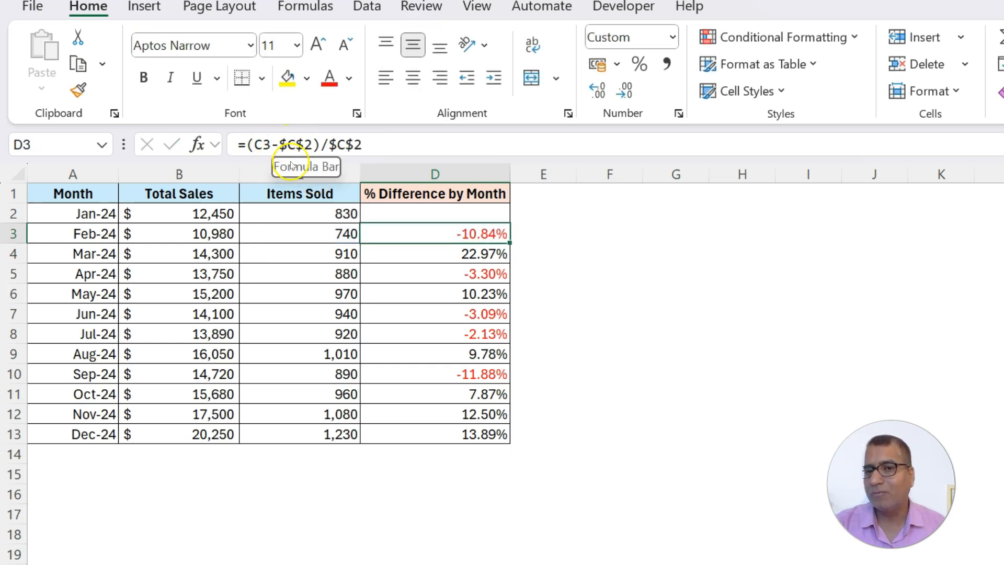
{"action": "left_click_drag", "start_coordinate": [510, 242], "coordinate": [504, 435]}
Step: Check that the filled formulas in D4, D6 and D7 reference $C$2, and review the percentages from D4 to D13
{"action": "left_click", "coordinate": [473, 255]}
{"action": "double_click", "coordinate": [418, 256]}
{"action": "key", "text": "Escape"}
{"action": "double_click", "coordinate": [441, 293]}
{"action": "key", "text": "Escape"}
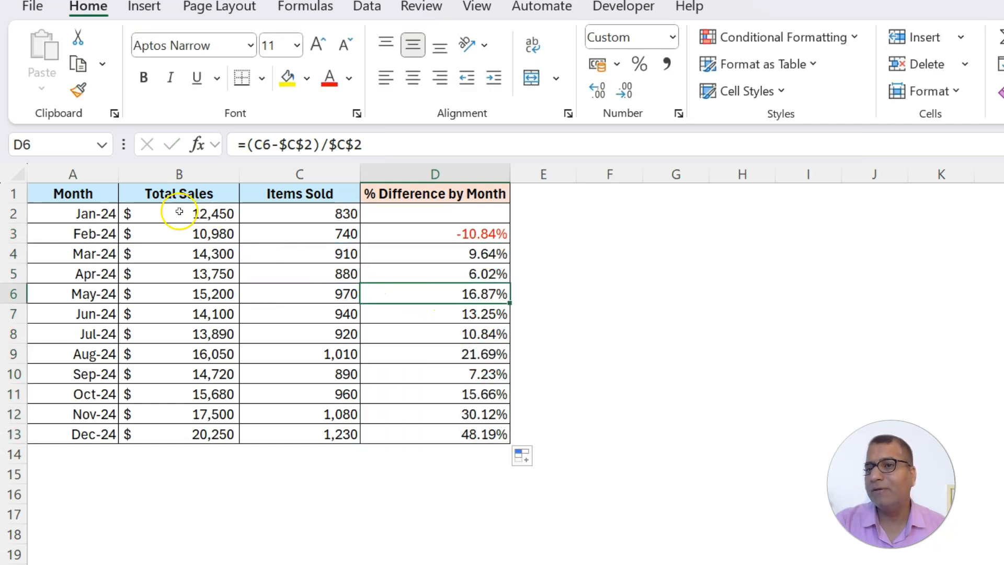
{"action": "left_click", "coordinate": [474, 315]}
{"action": "double_click", "coordinate": [473, 315]}
{"action": "key", "text": "Escape"}
{"action": "left_click", "coordinate": [453, 239]}
{"action": "left_click_drag", "start_coordinate": [446, 259], "coordinate": [457, 429]}
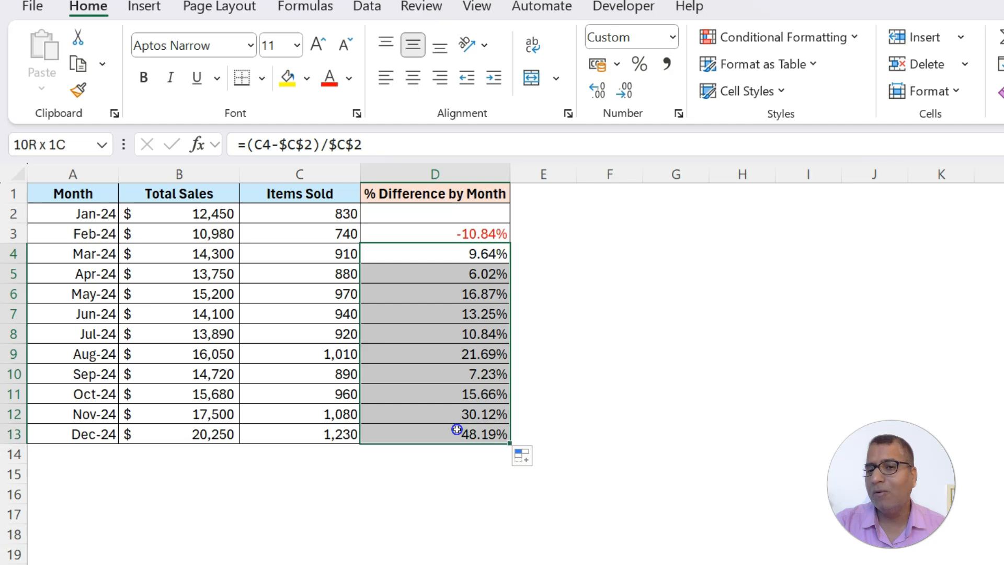
{"action": "left_click", "coordinate": [424, 337]}
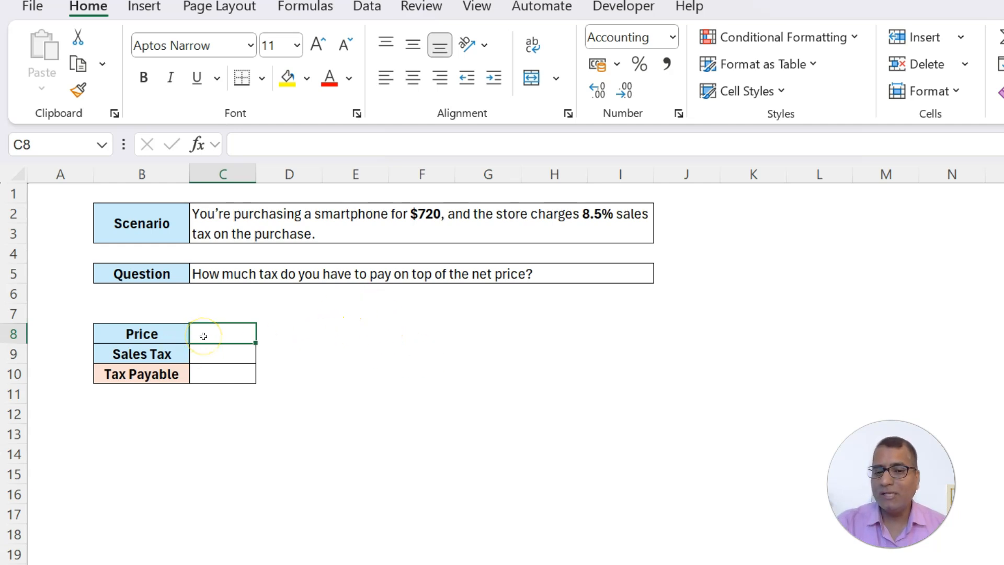
Step: On the smartphone sales tax sheet, enter a price of 720 in C8 and a sales tax of 8.5% in C9
{"action": "type", "text": "7"}
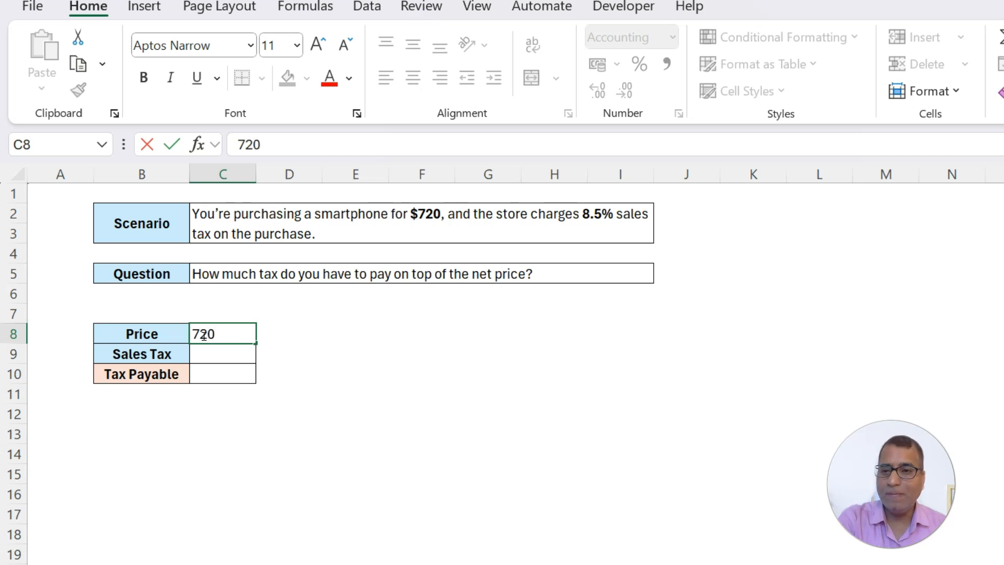
{"action": "type", "text": "20"}
{"action": "key", "text": "Return"}
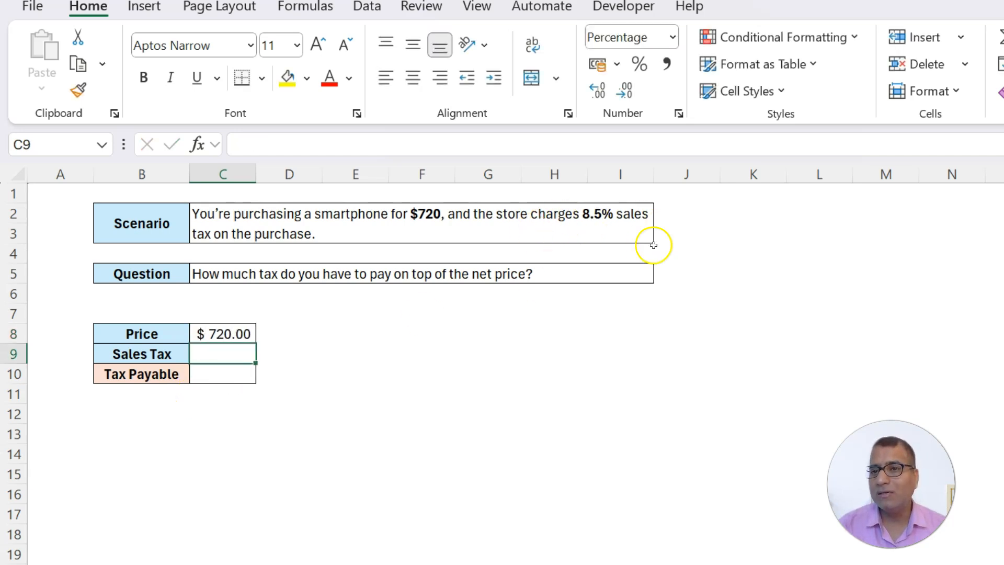
{"action": "type", "text": "8.5"}
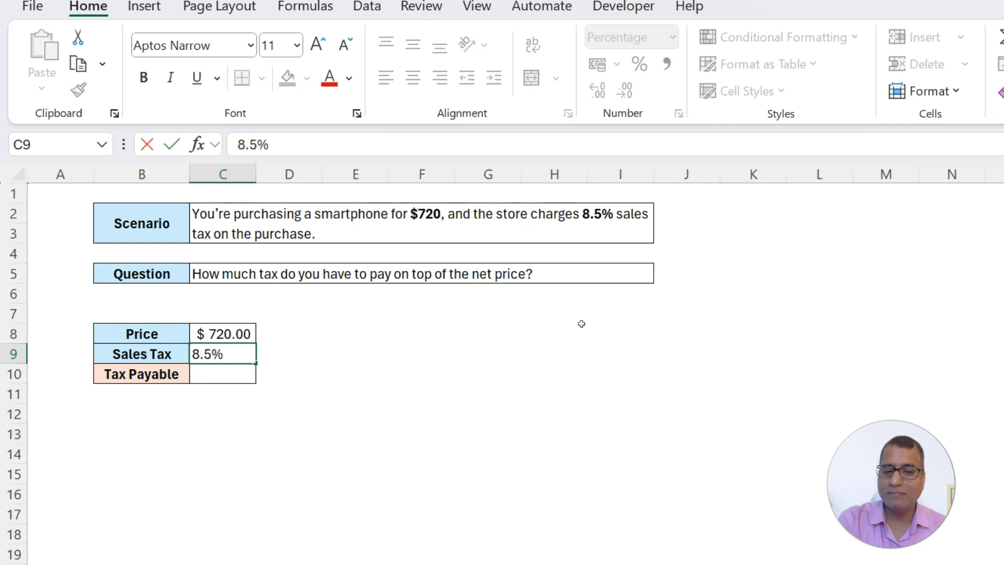
{"action": "key", "text": "Return"}
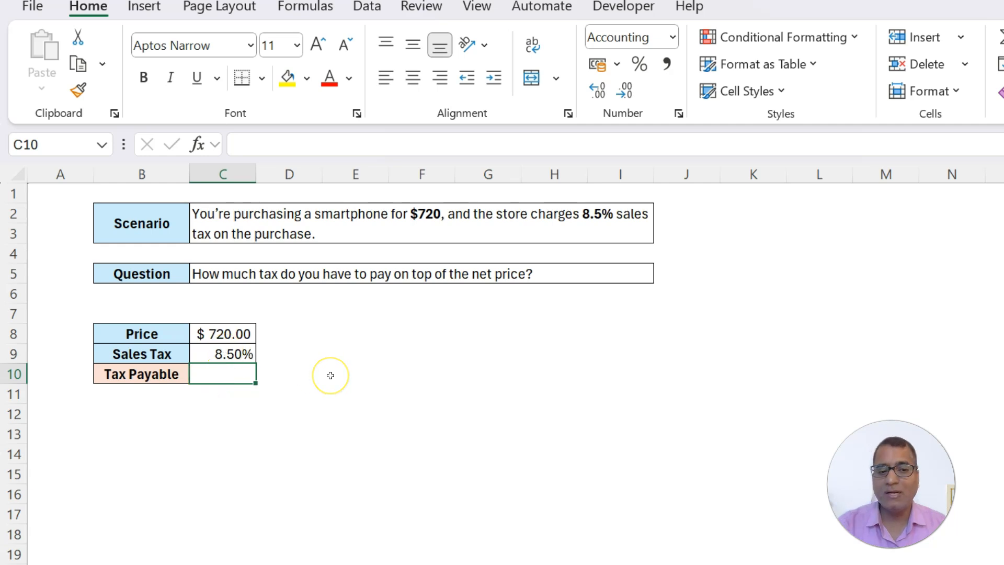
Step: Calculate the tax payable in C10 with the formula =C8*C9
{"action": "type", "text": "="}
{"action": "left_click", "coordinate": [225, 333]}
{"action": "type", "text": "*"}
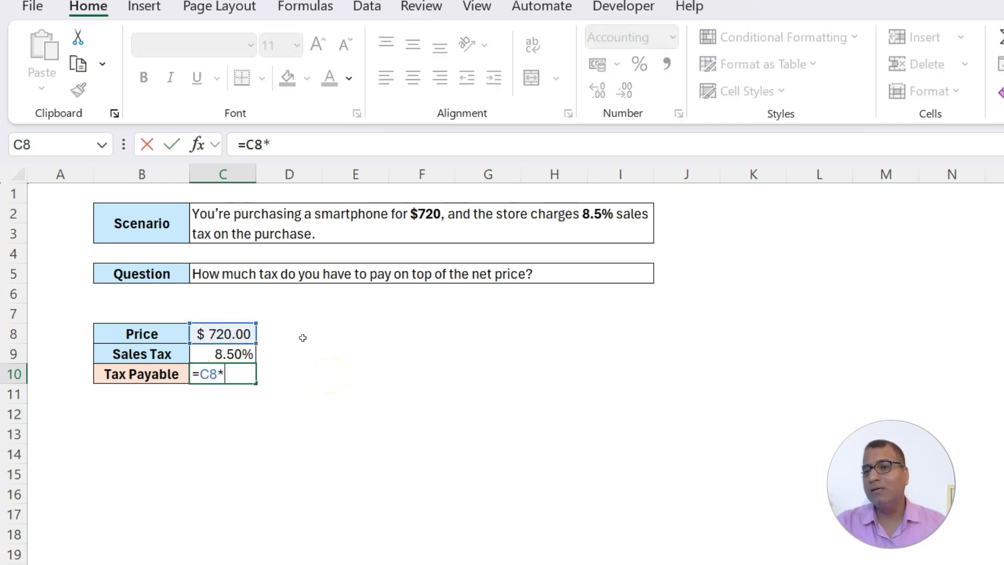
{"action": "left_click", "coordinate": [238, 353]}
{"action": "key", "text": "Return"}
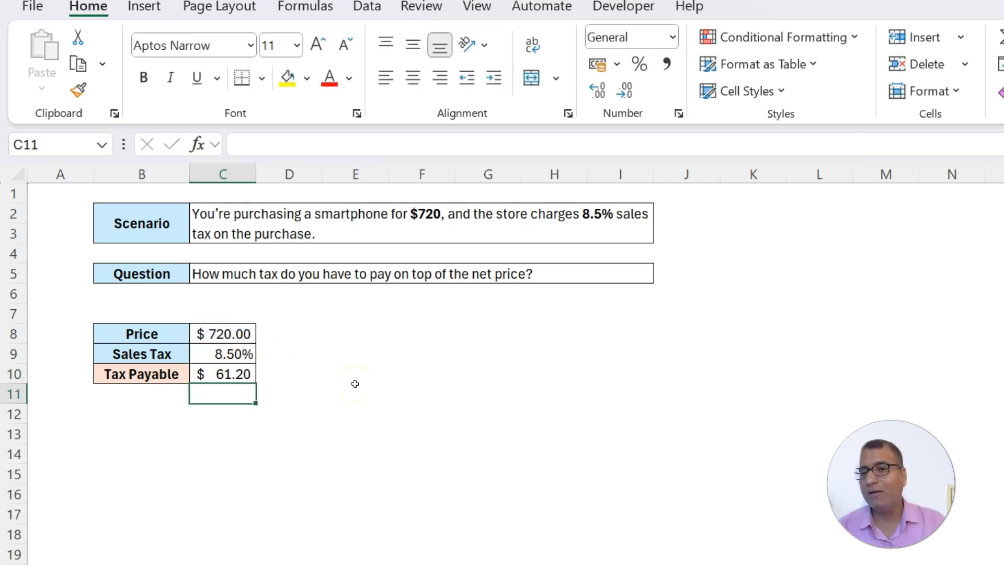
Step: On the jacket discount sheet, enter a purchase price of 400 in C8 and a paid share of 70% in C9
{"action": "key", "text": "Up"}
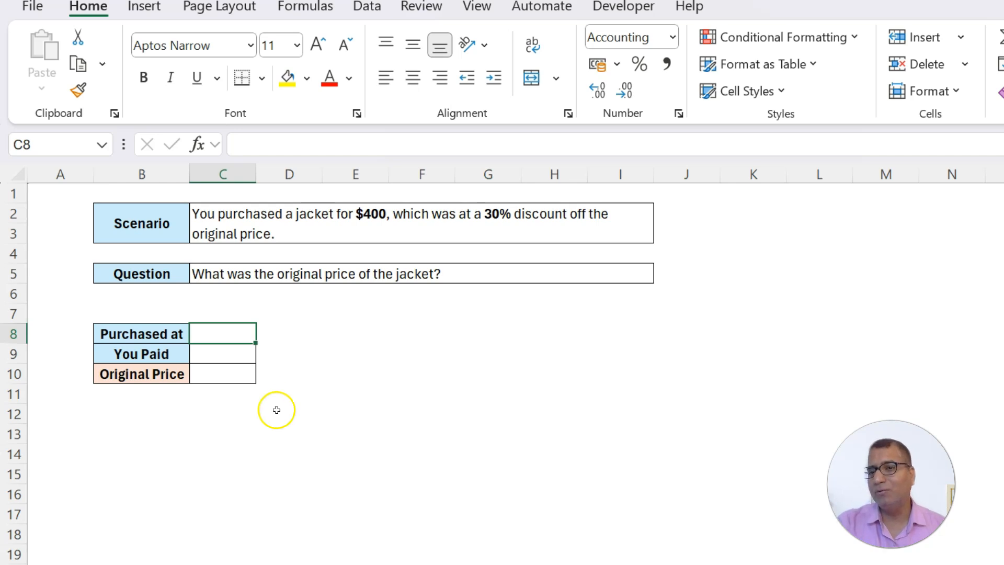
{"action": "left_click", "coordinate": [312, 453]}
{"action": "left_click", "coordinate": [220, 336]}
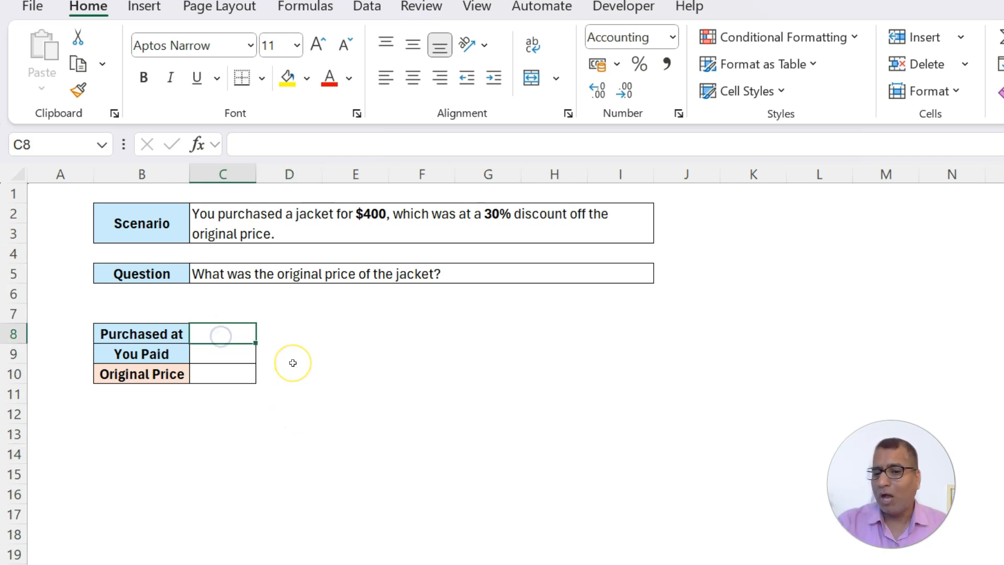
{"action": "type", "text": "400"}
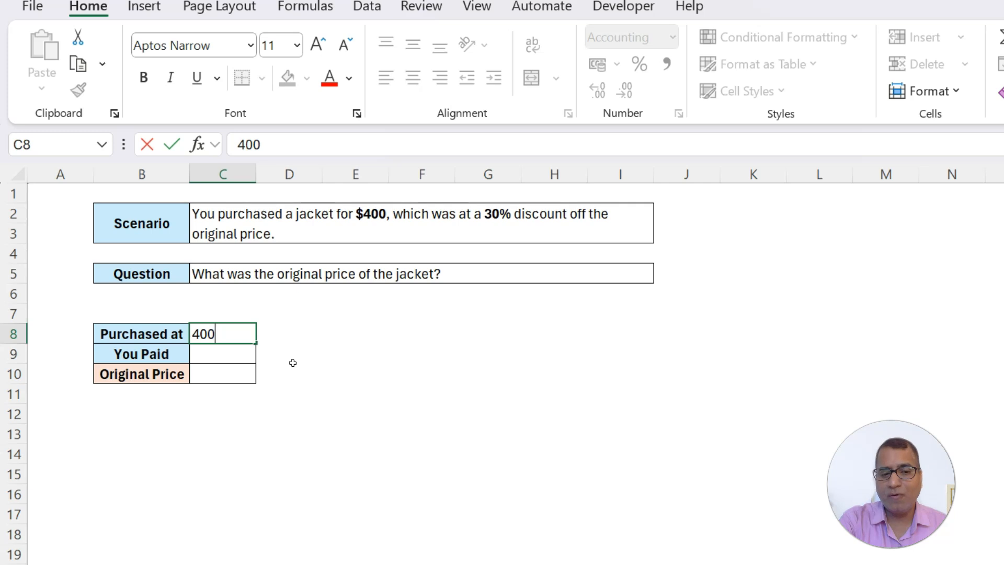
{"action": "key", "text": "Return"}
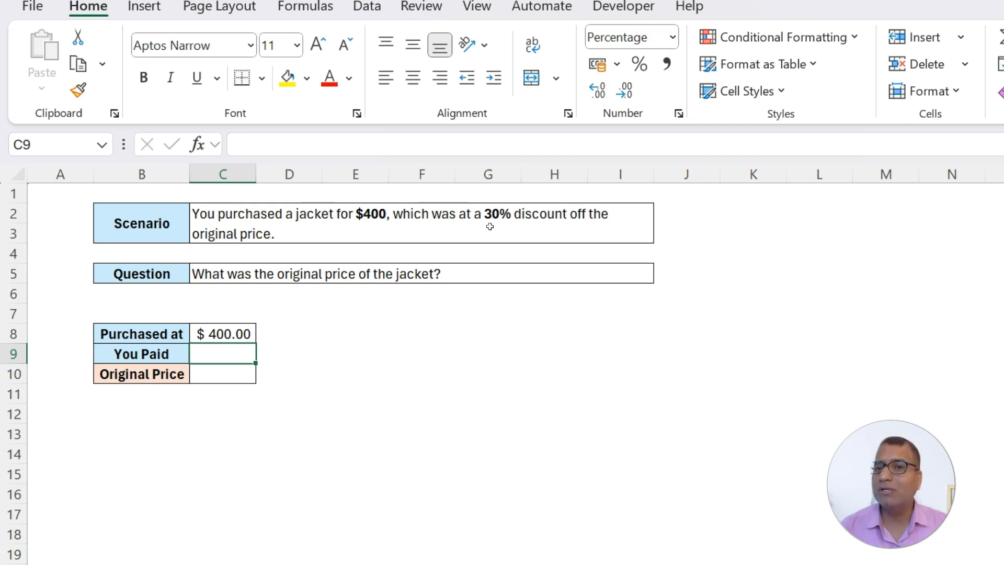
{"action": "type", "text": "70"}
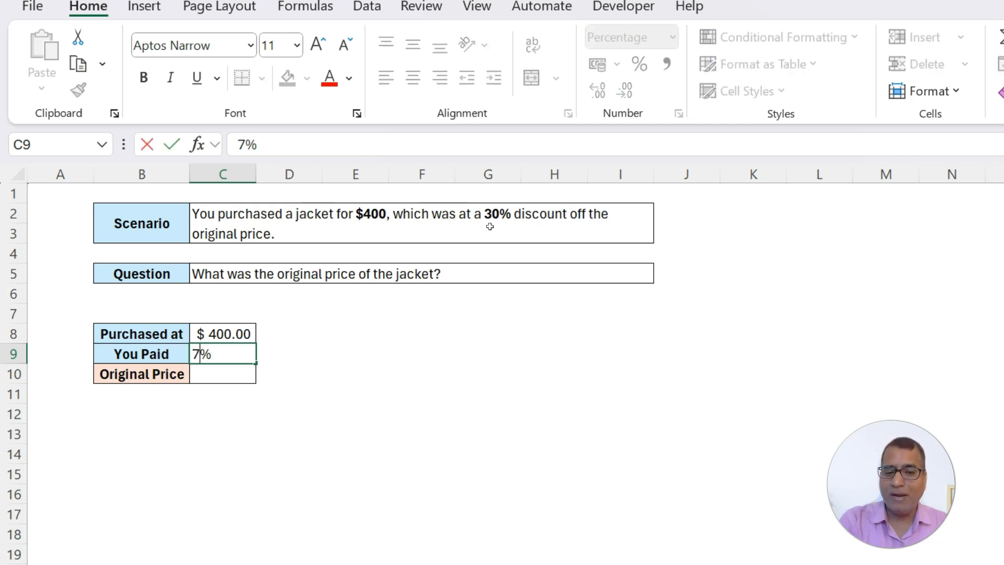
{"action": "key", "text": "Return"}
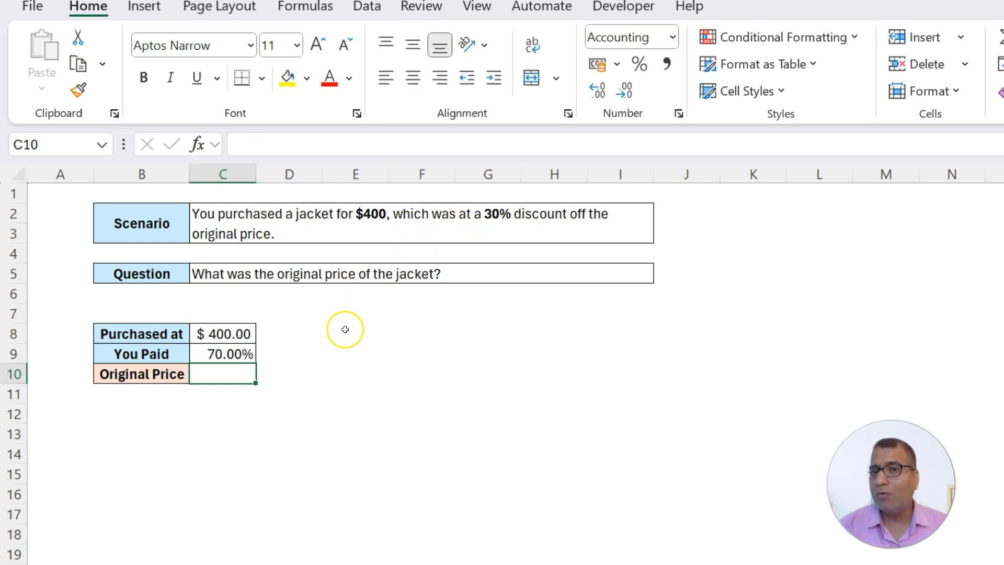
Step: Calculate the jacket's original price in C10 with the formula =C8/C9
{"action": "type", "text": "="}
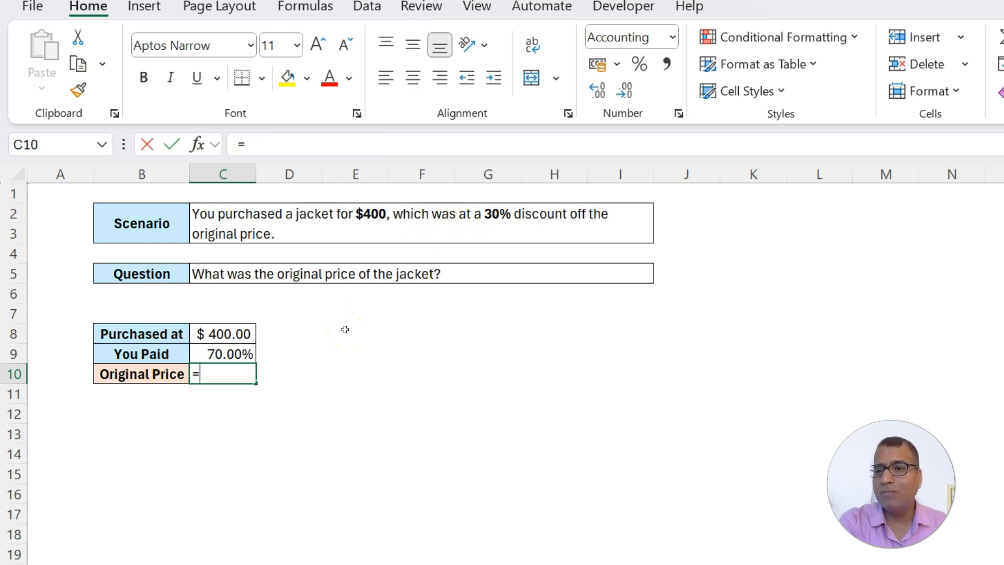
{"action": "left_click", "coordinate": [237, 335]}
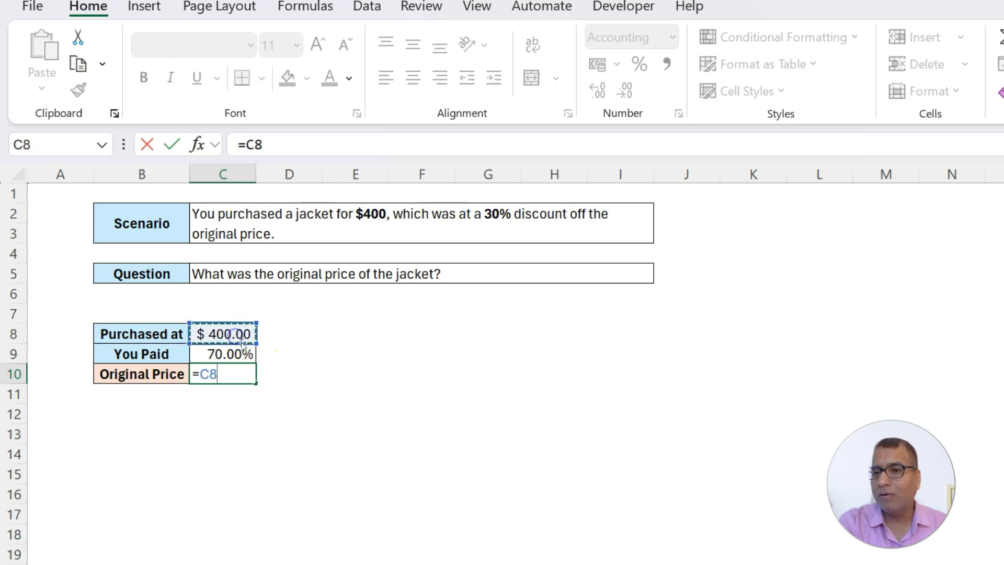
{"action": "type", "text": "/"}
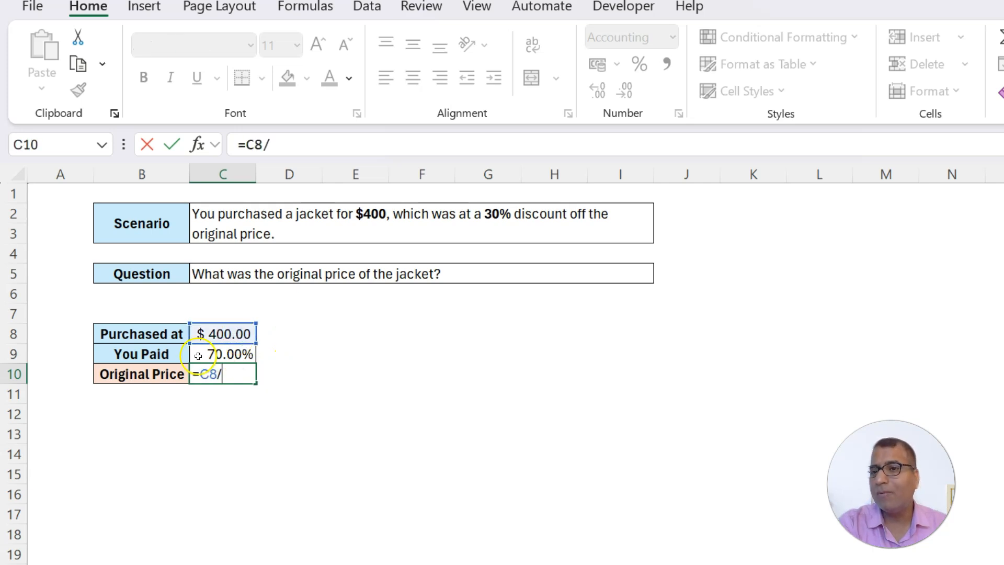
{"action": "left_click", "coordinate": [209, 354]}
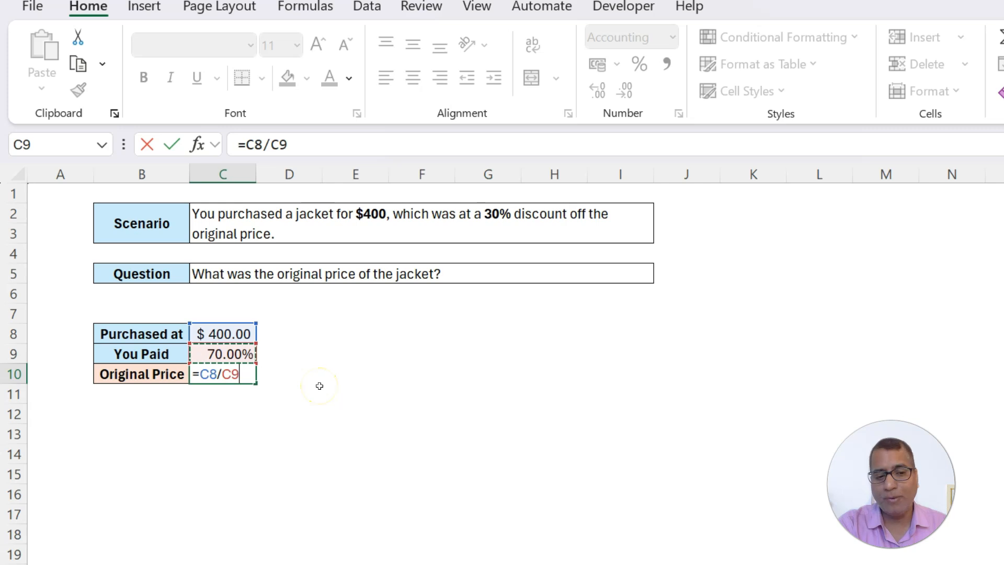
{"action": "key", "text": "Return"}
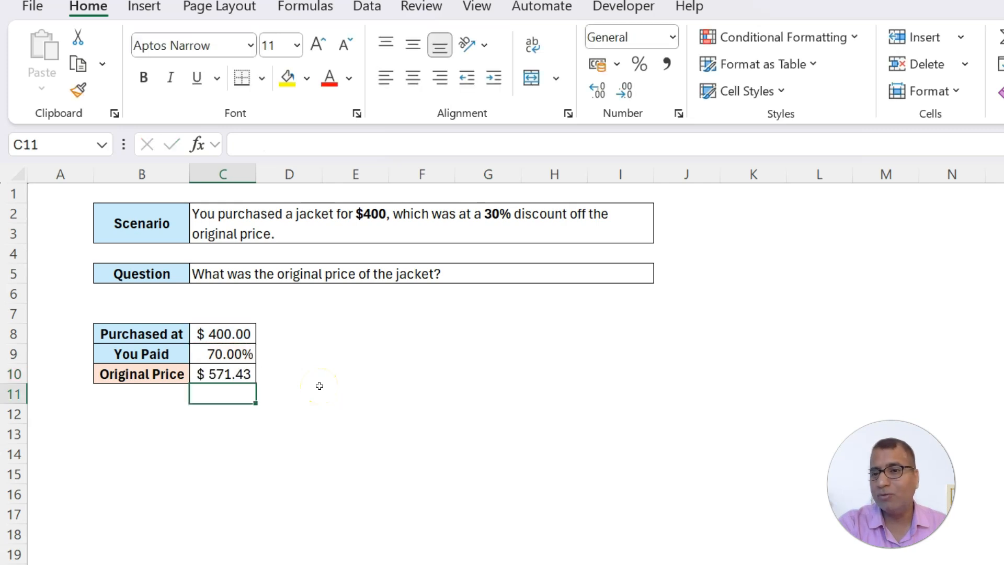
{"action": "left_click", "coordinate": [231, 374]}
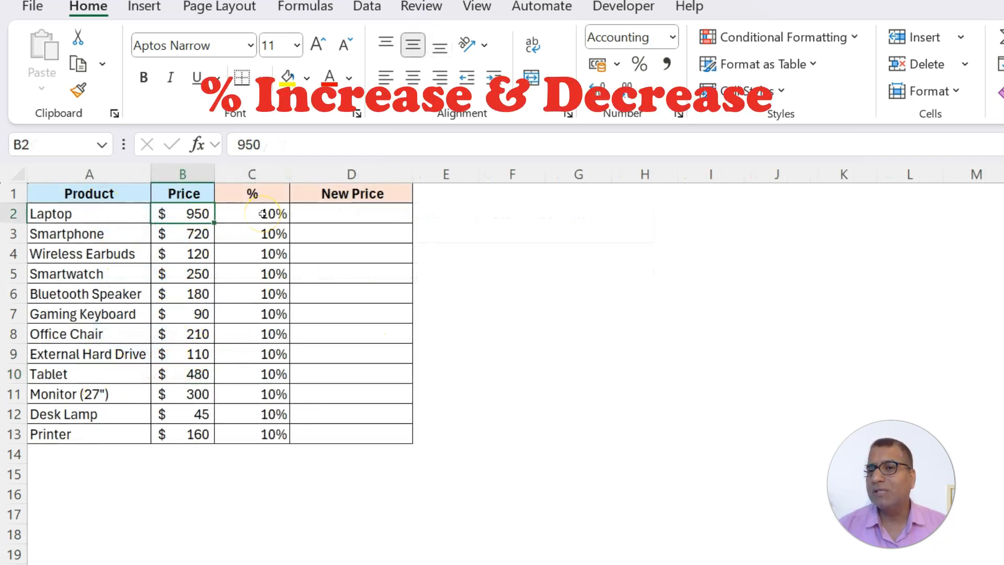
Step: On the product price sheet, enter the formula =B2*C2 in D2 to calculate the laptop's percentage amount
{"action": "left_click_drag", "start_coordinate": [263, 214], "coordinate": [256, 427]}
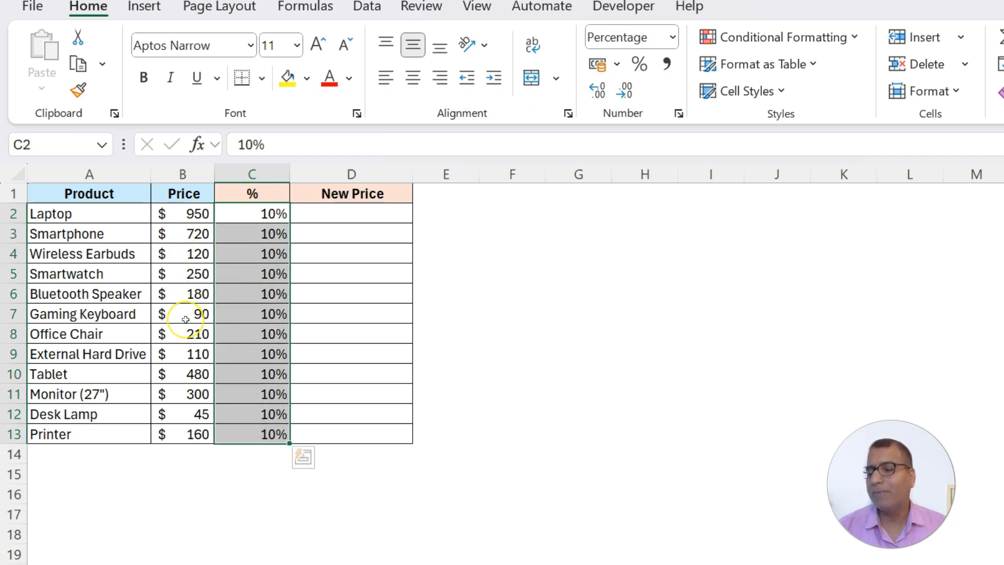
{"action": "left_click", "coordinate": [395, 212]}
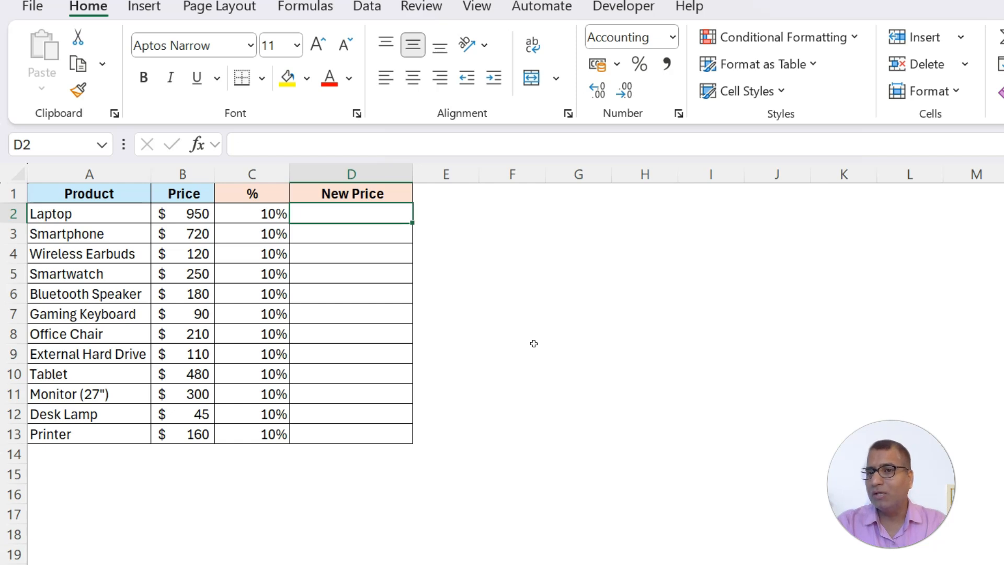
{"action": "type", "text": "="}
{"action": "key", "text": "Left"}
{"action": "key", "text": "Left"}
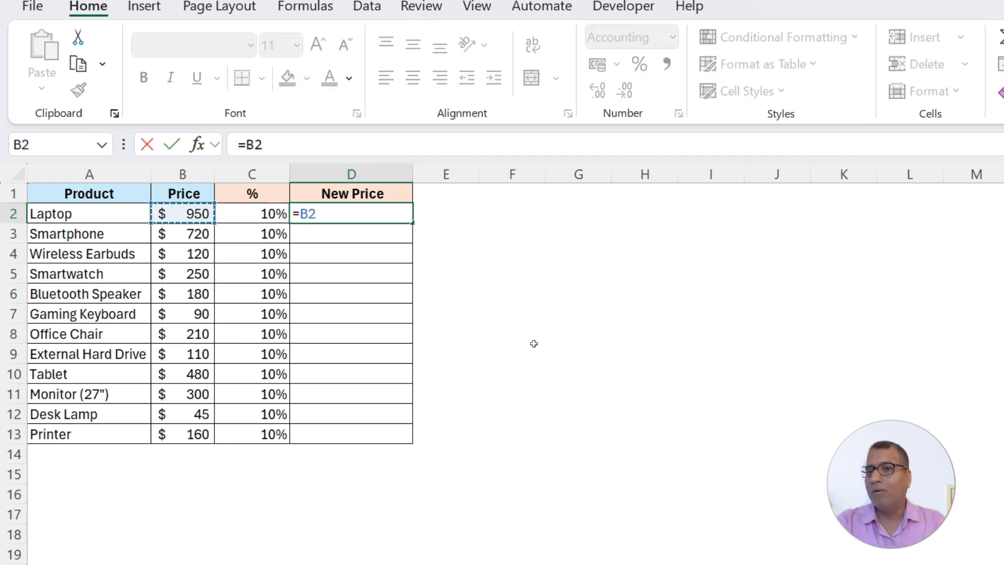
{"action": "type", "text": "*"}
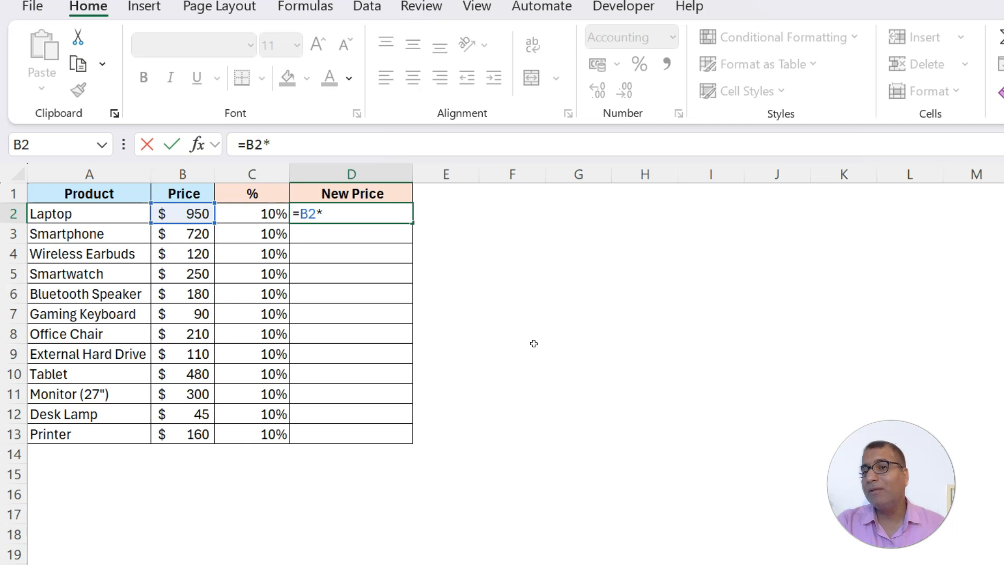
{"action": "left_click", "coordinate": [256, 222]}
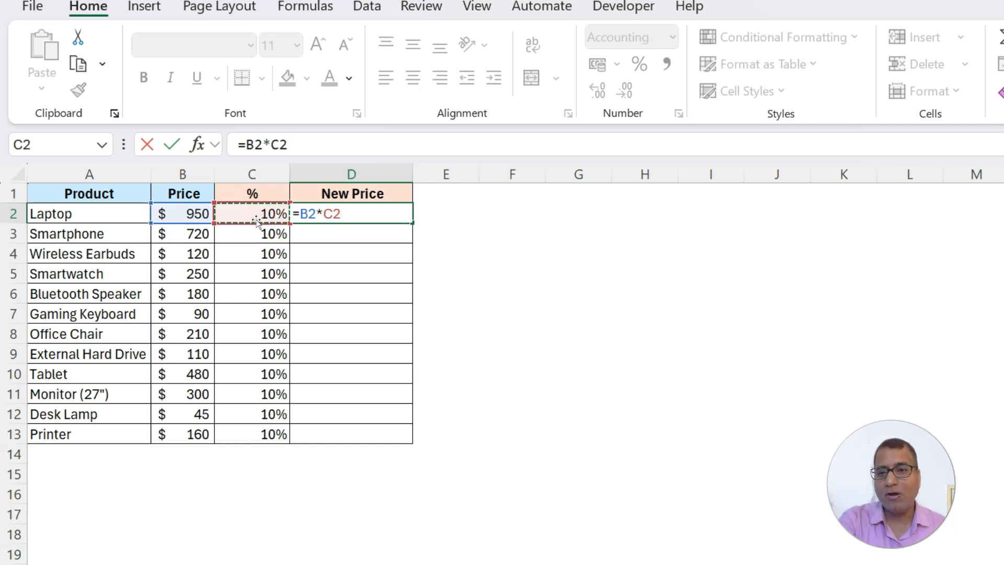
{"action": "key", "text": "Return"}
Step: Change the D2 formula to =B2*(1-C2) so it gives the laptop's price after the percentage decrease
{"action": "left_click", "coordinate": [358, 210]}
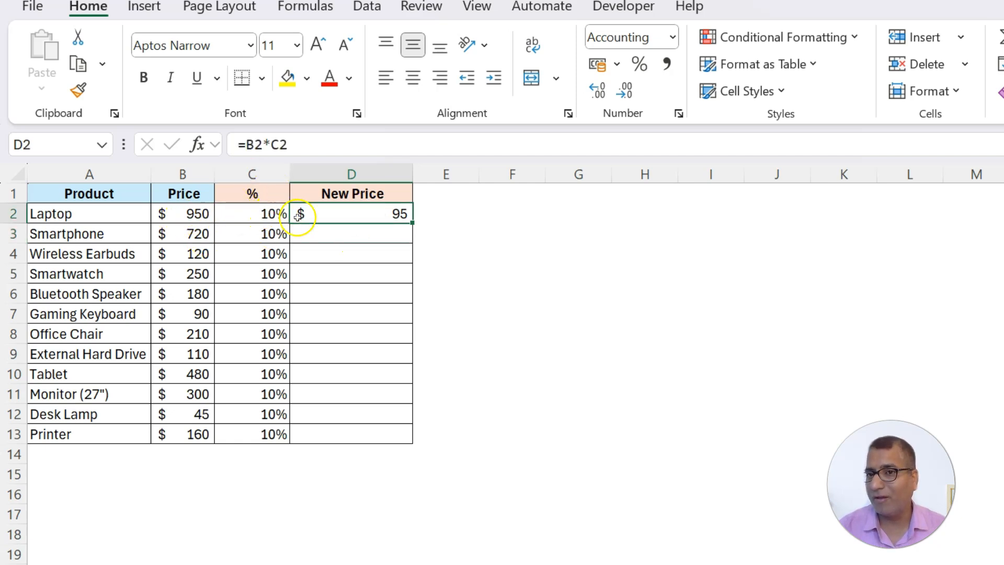
{"action": "left_click", "coordinate": [272, 145]}
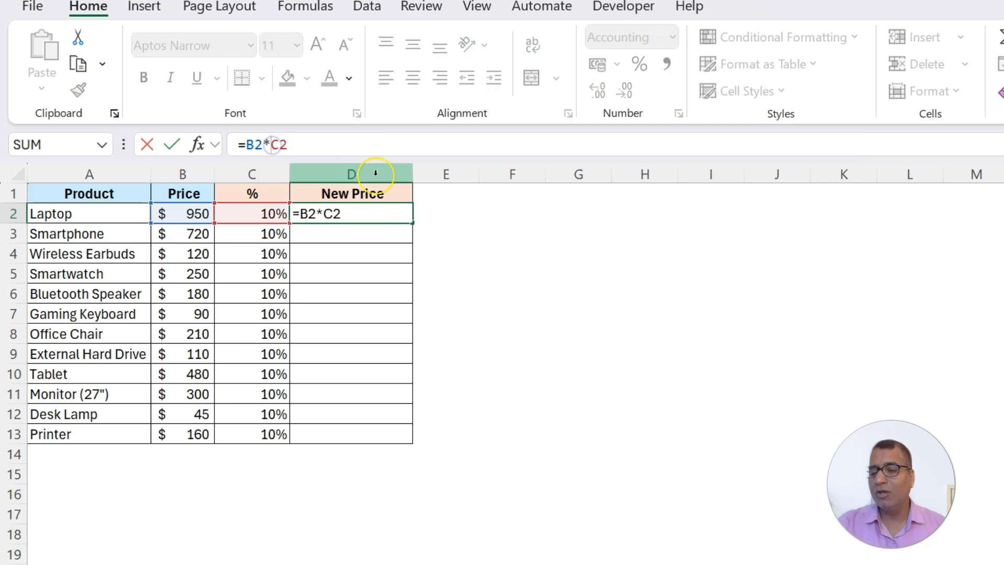
{"action": "type", "text": "(1-"}
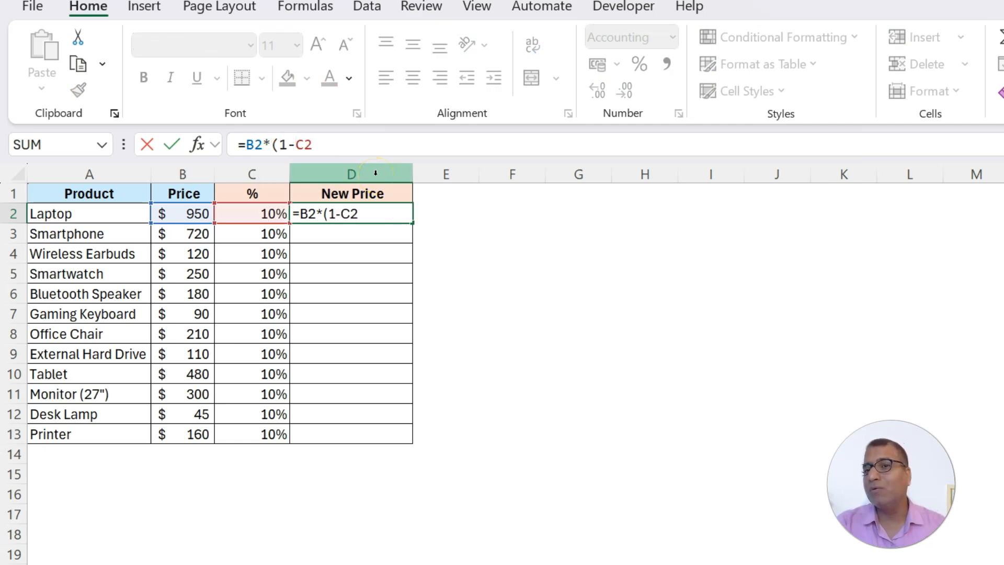
{"action": "left_click", "coordinate": [328, 140]}
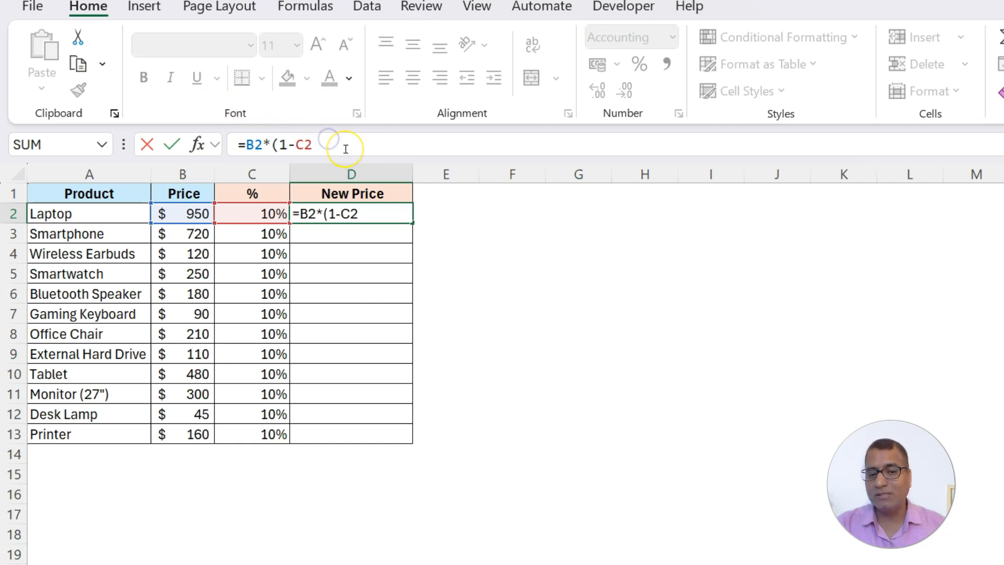
{"action": "type", "text": ")"}
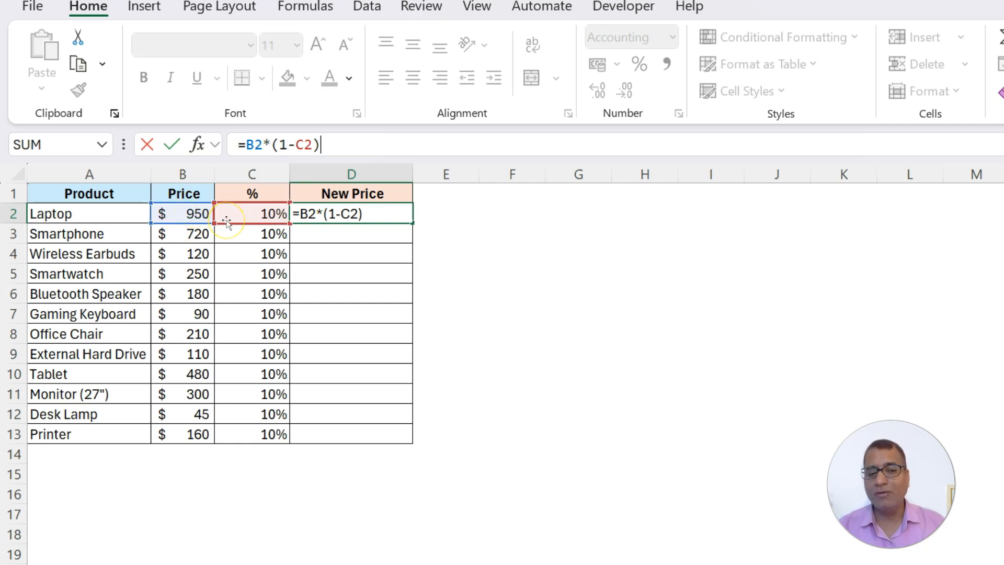
{"action": "key", "text": "Return"}
Step: Copy the decrease formula from D2 down the New Price column through D13
{"action": "key", "text": "Up"}
{"action": "key", "text": "ctrl+c"}
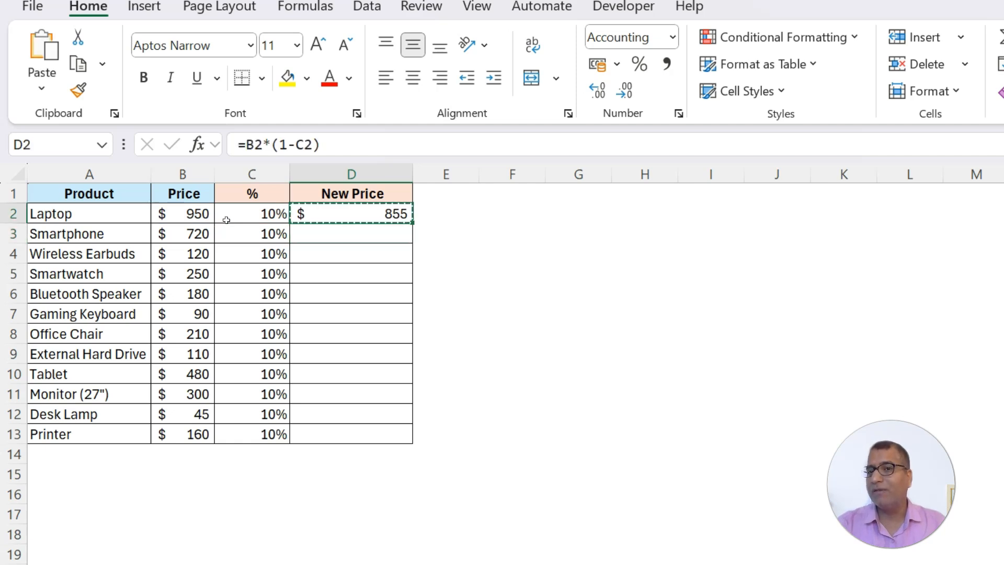
{"action": "left_click", "coordinate": [228, 224]}
{"action": "key", "text": "ctrl+Down"}
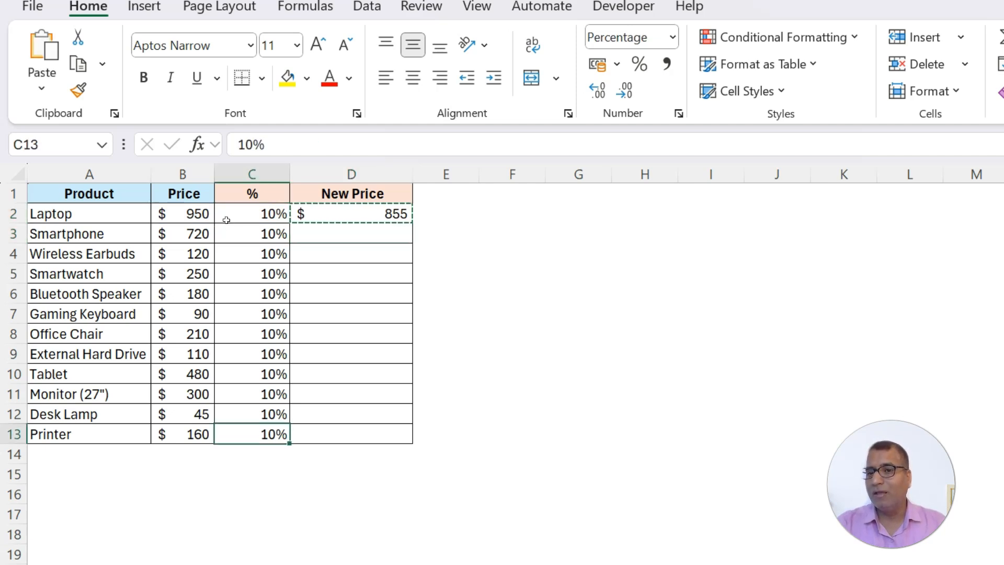
{"action": "key", "text": "Right"}
{"action": "key", "text": "ctrl+shift+Up"}
{"action": "key", "text": "Return"}
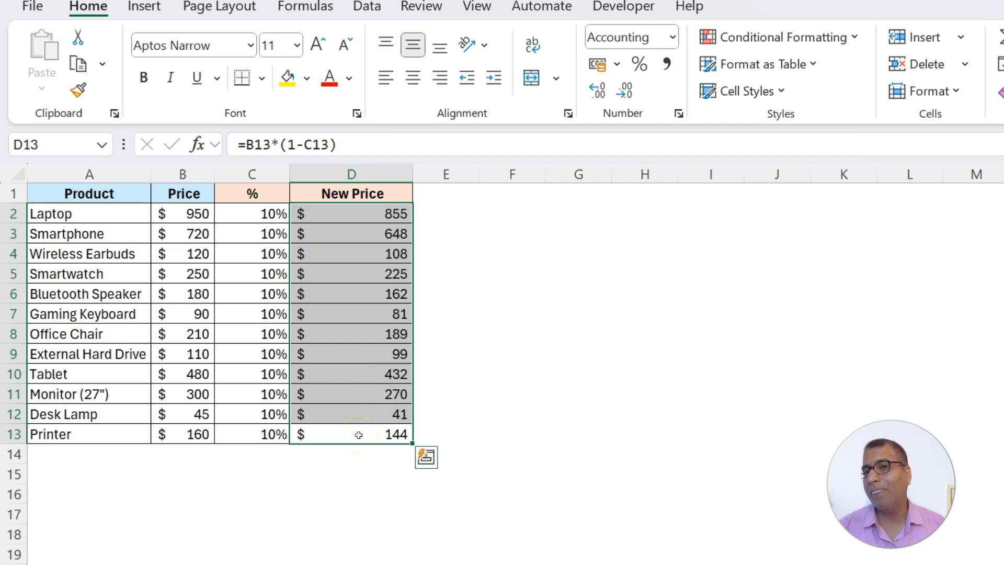
Step: Change the D2 formula to =B2*(1+C2) for a percentage increase, and fill it down through D13
{"action": "left_click", "coordinate": [329, 214]}
{"action": "left_click", "coordinate": [254, 220]}
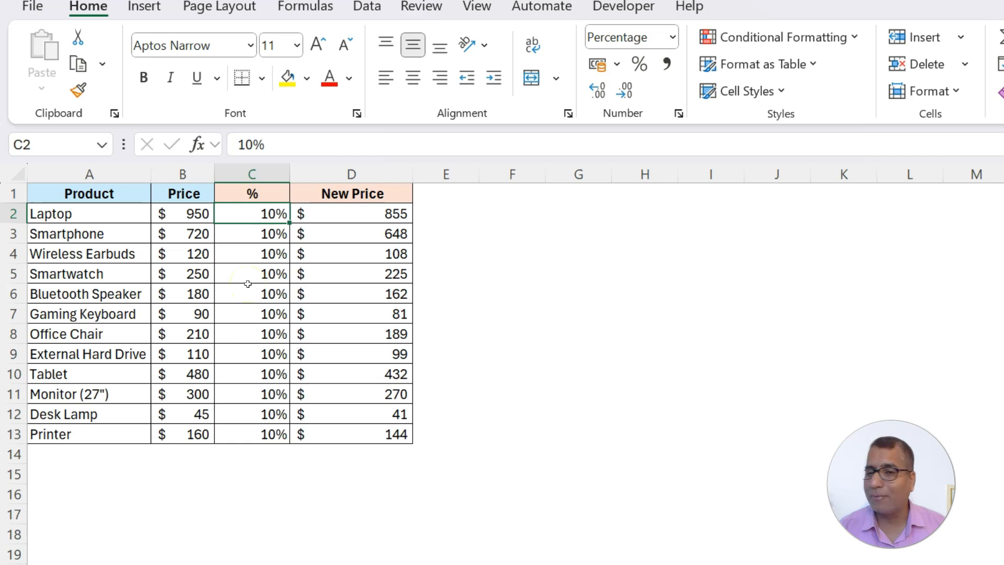
{"action": "left_click", "coordinate": [321, 214]}
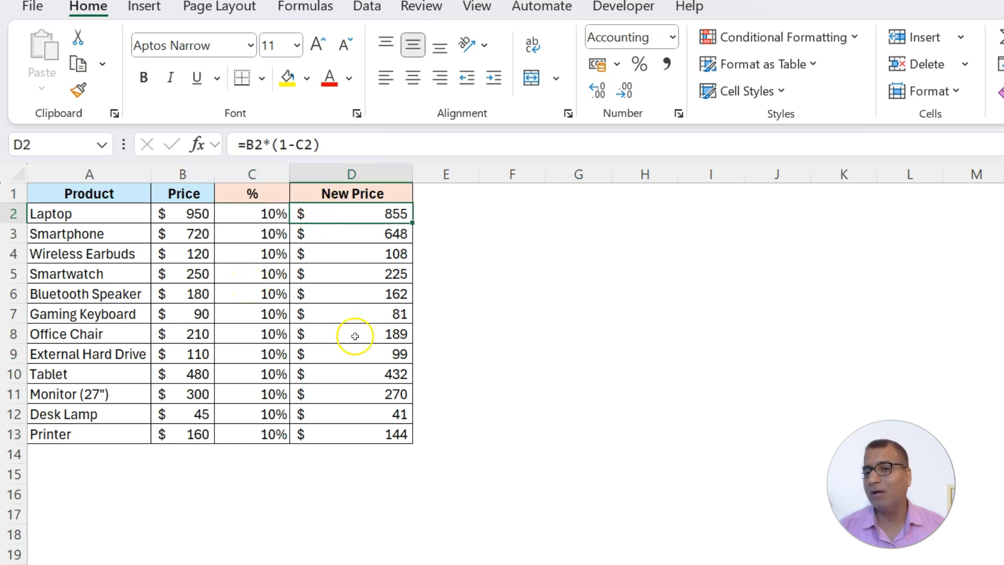
{"action": "double_click", "coordinate": [294, 147]}
{"action": "type", "text": "+"}
{"action": "key", "text": "Return"}
{"action": "key", "text": "Up"}
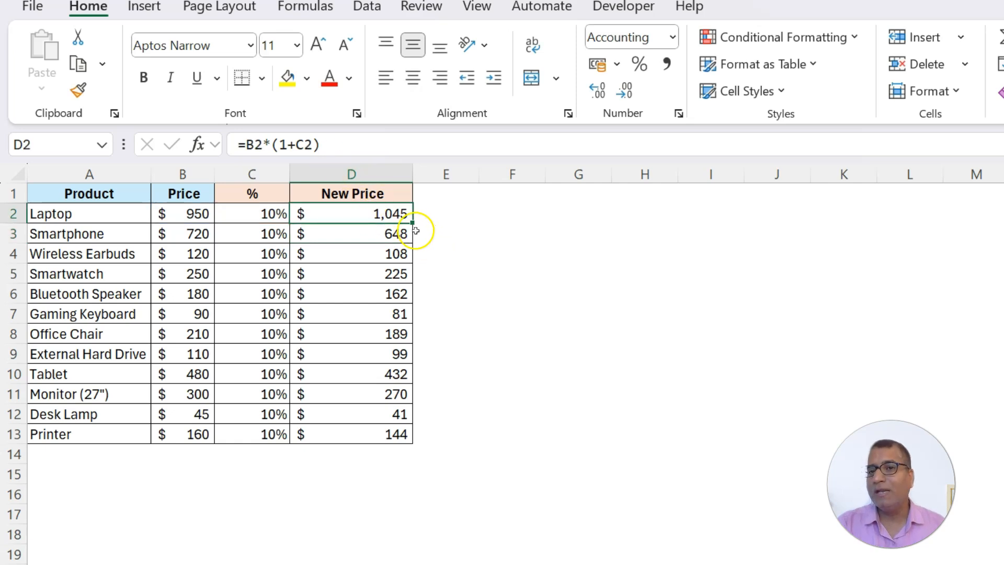
{"action": "left_click_drag", "start_coordinate": [412, 222], "coordinate": [409, 443]}
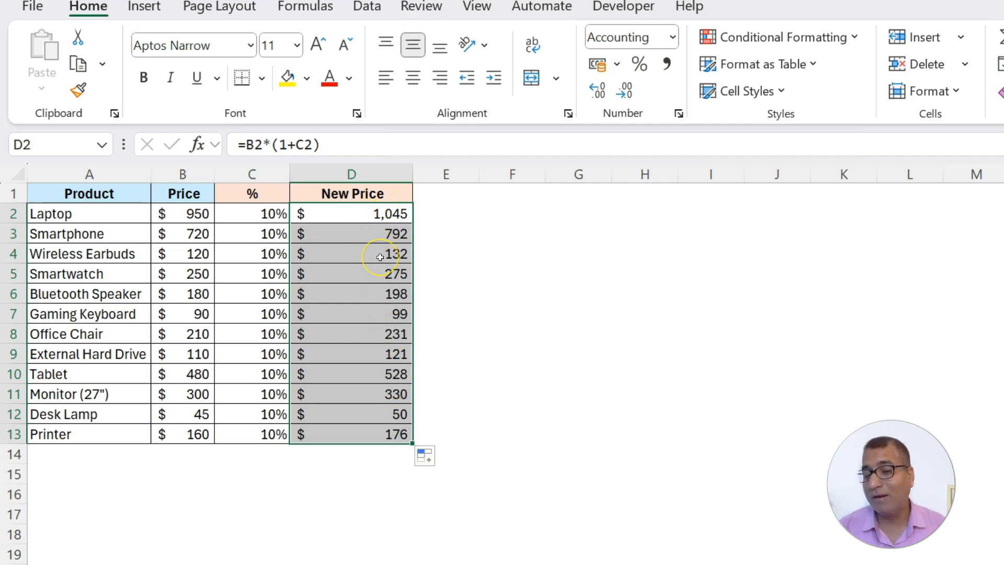
{"action": "left_click", "coordinate": [380, 257]}
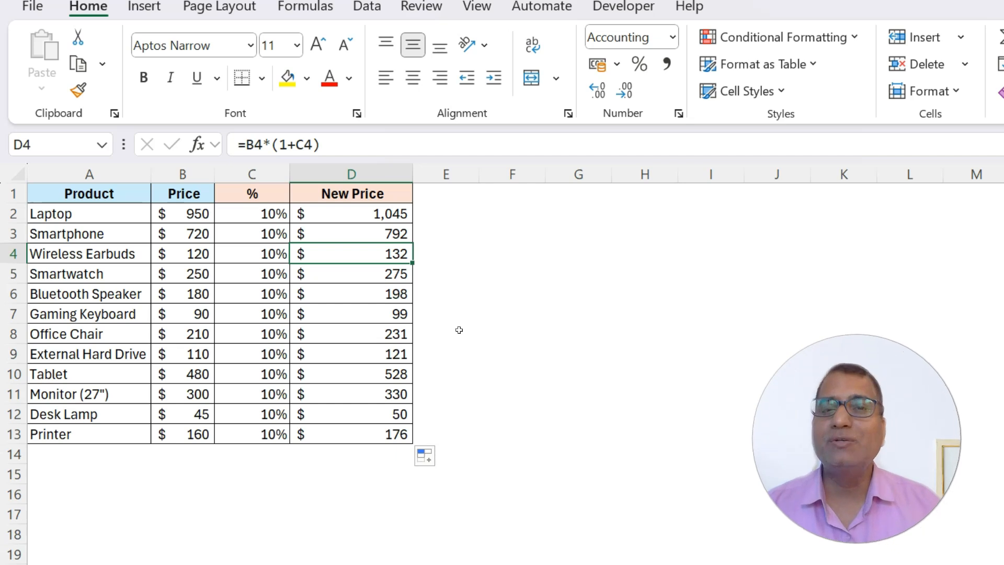